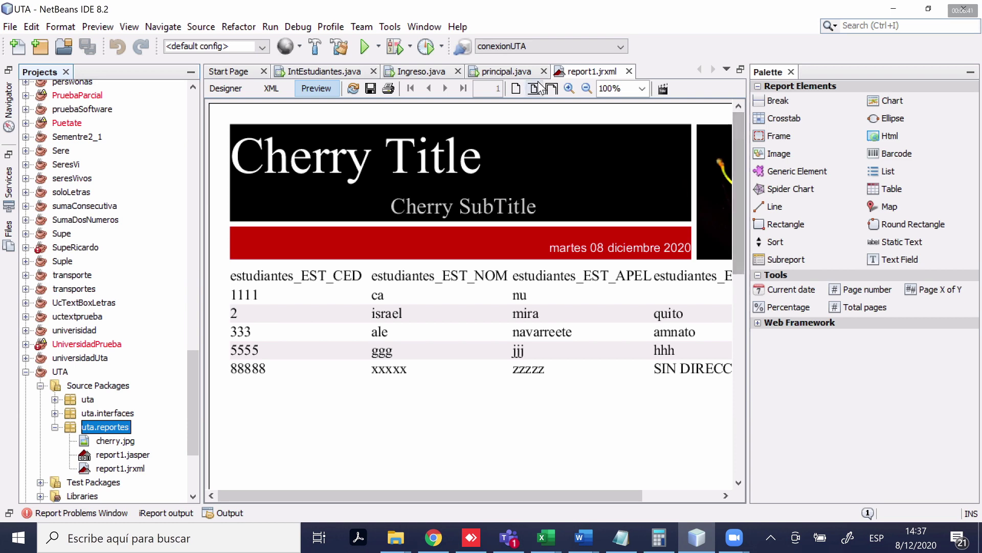
# Drop down the report connections list, then bring Chrome with WhatsApp Web to the front
pyautogui.click(565, 46)
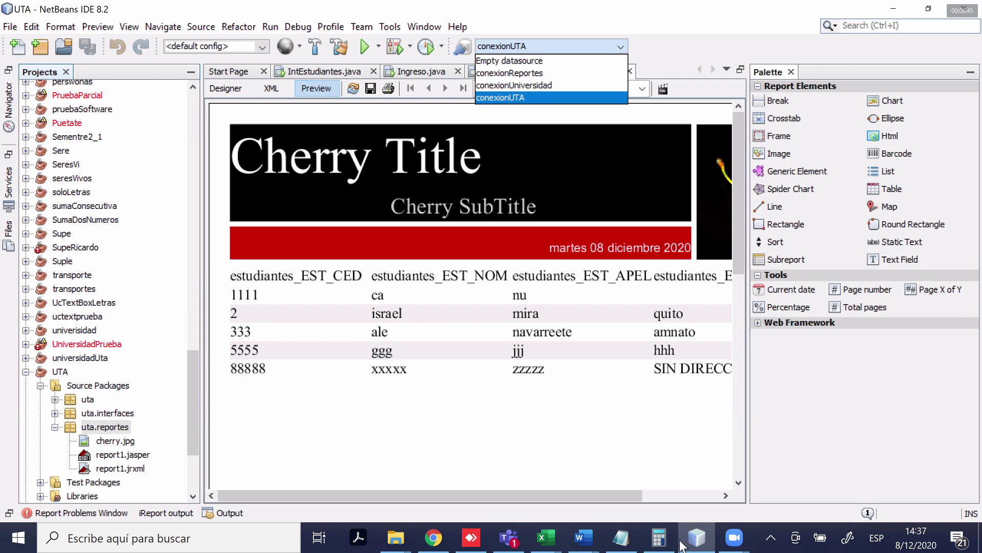
pyautogui.click(697, 537)
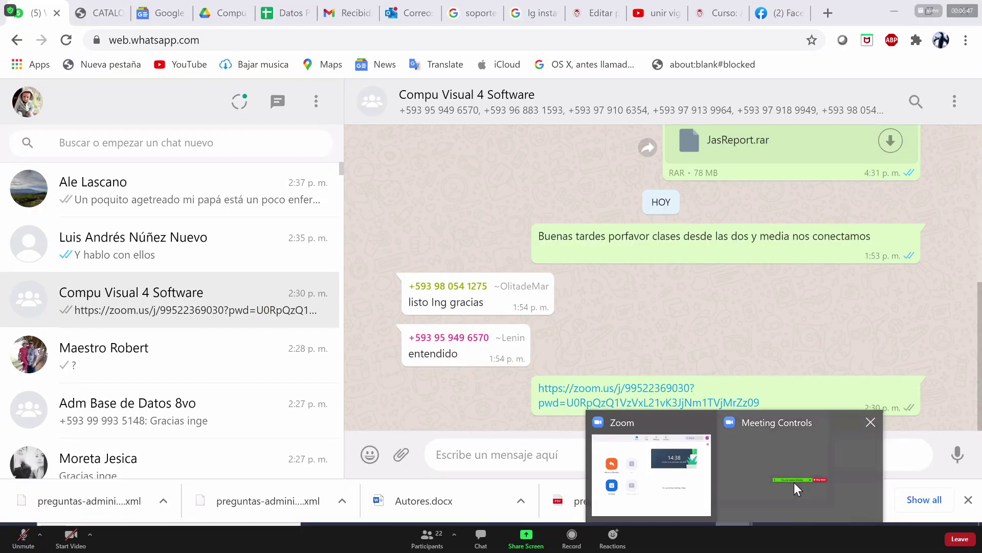
# Dismiss the Zoom taskbar previews and return to the NetBeans report1 preview
pyautogui.click(794, 482)
pyautogui.moveTo(625, 509)
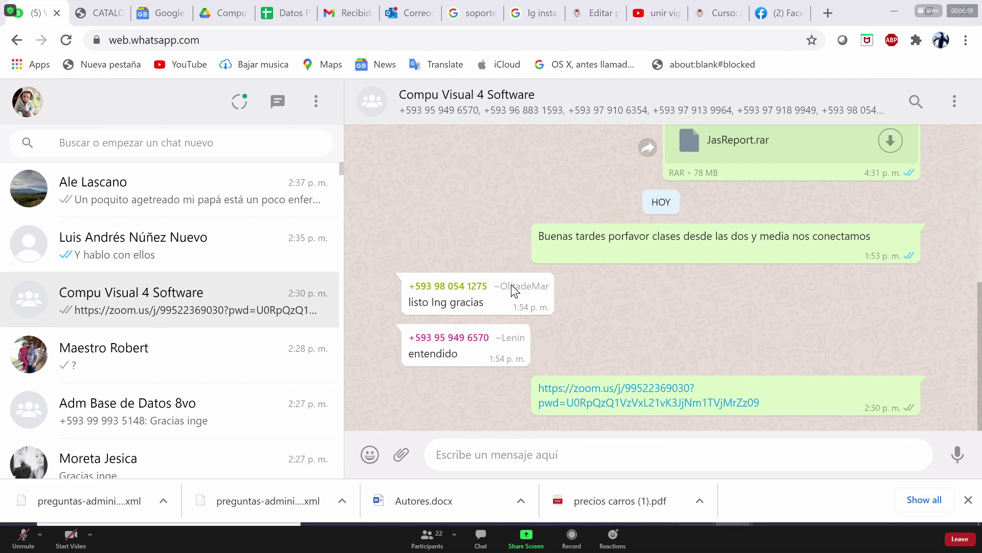
pyautogui.hotkey('alt', 'Tab')
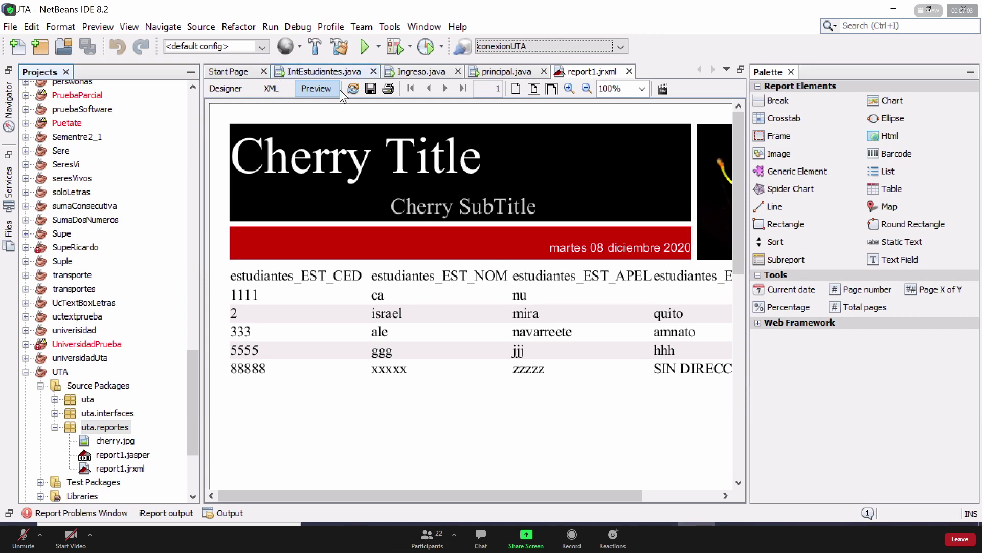
# Switch the report's active connection from conexionUTA to Empty datasource
pyautogui.click(572, 44)
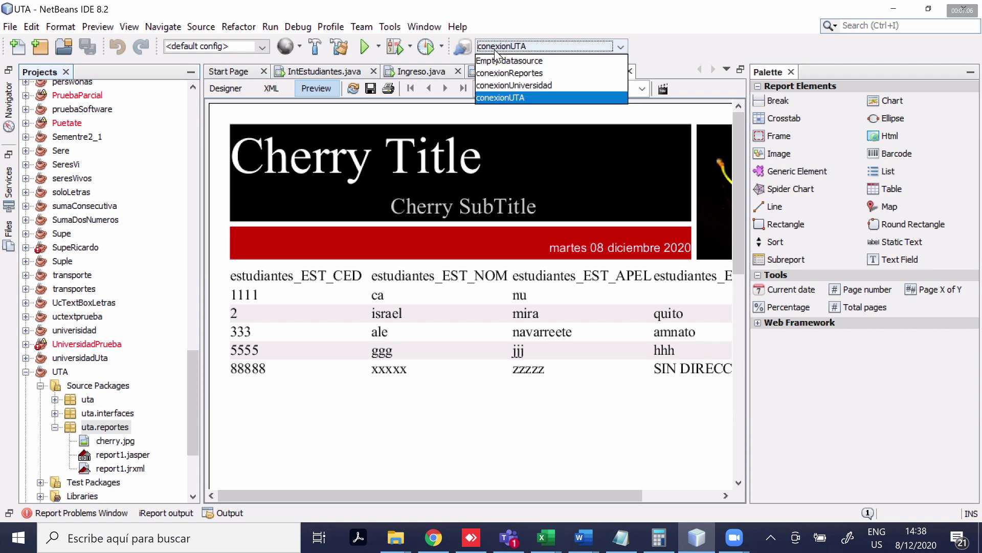
pyautogui.click(533, 43)
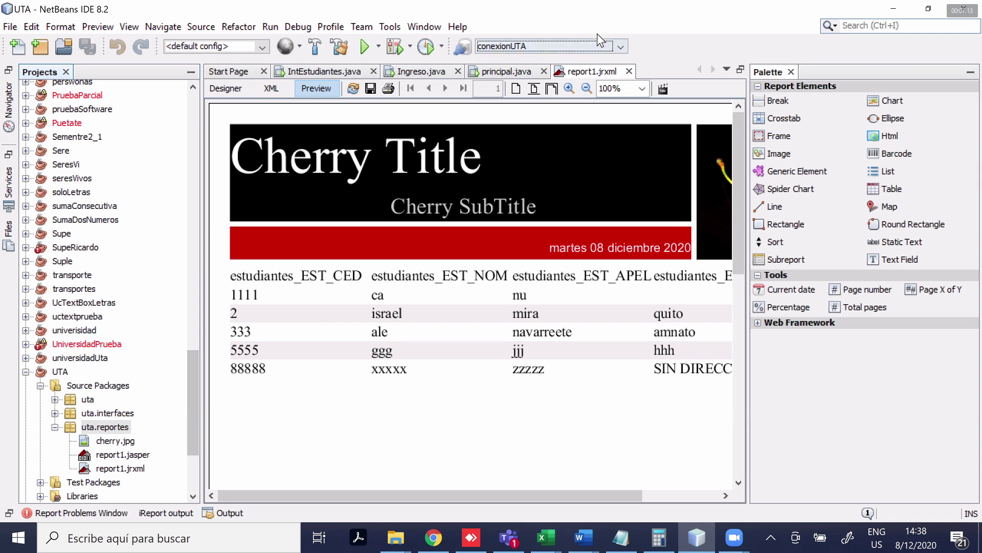
pyautogui.click(617, 45)
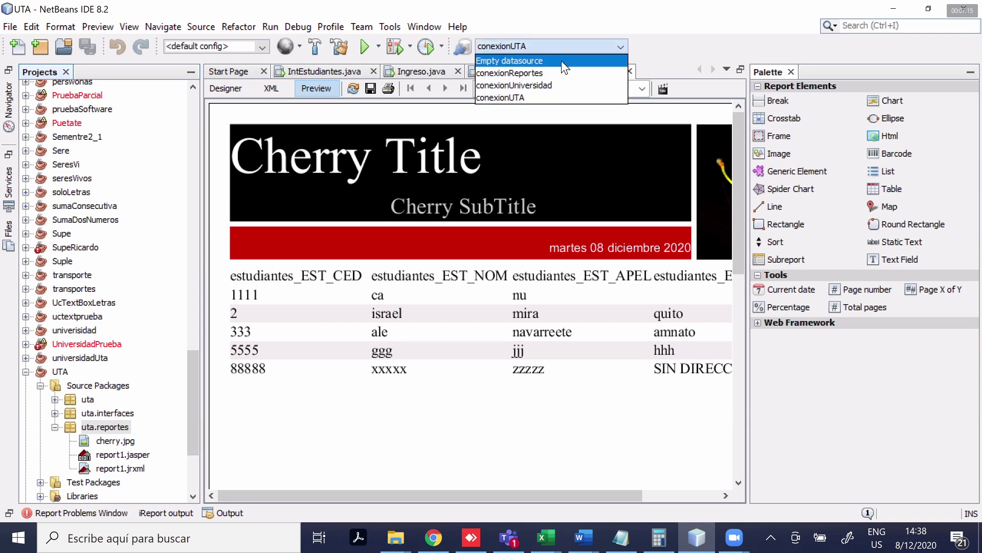
pyautogui.click(578, 52)
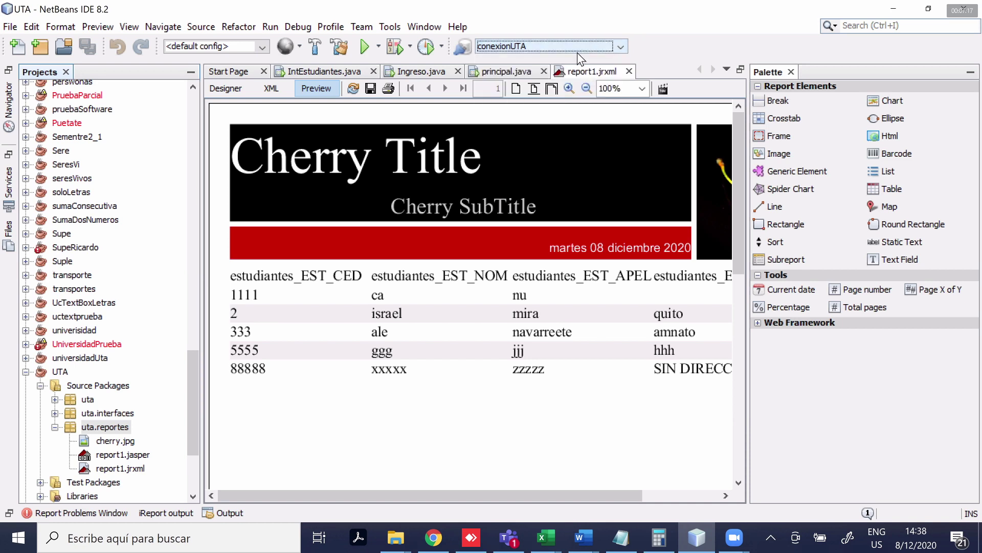
pyautogui.click(596, 47)
pyautogui.click(581, 60)
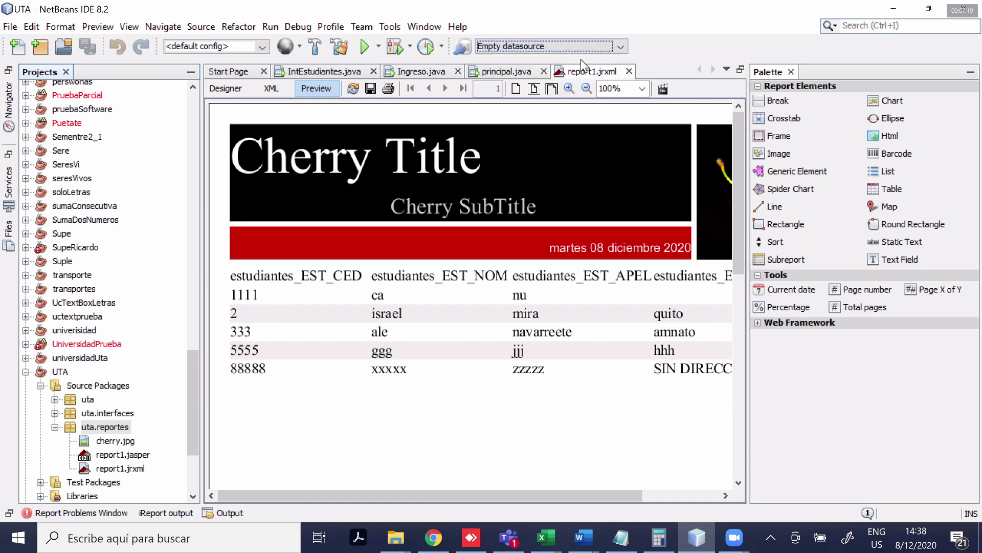
pyautogui.click(608, 49)
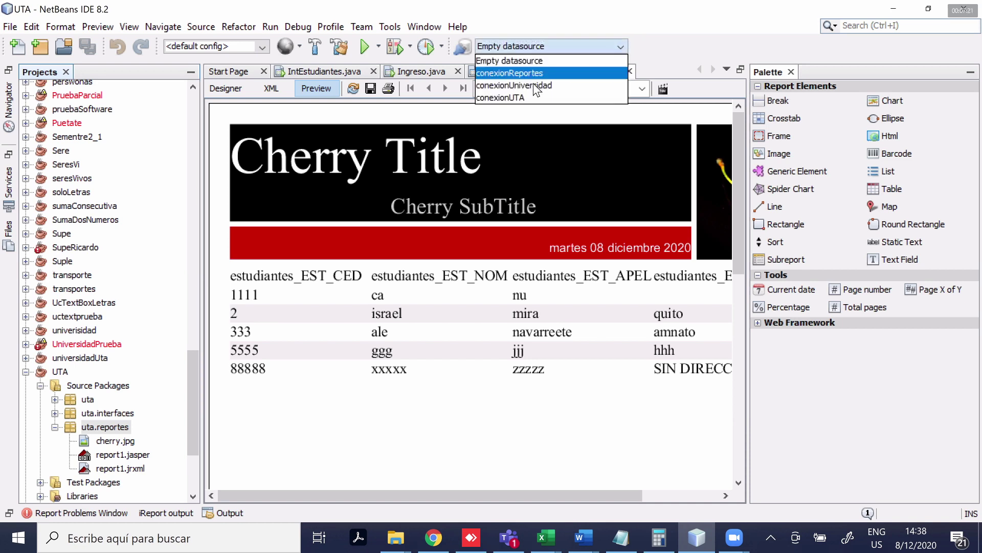
pyautogui.click(463, 48)
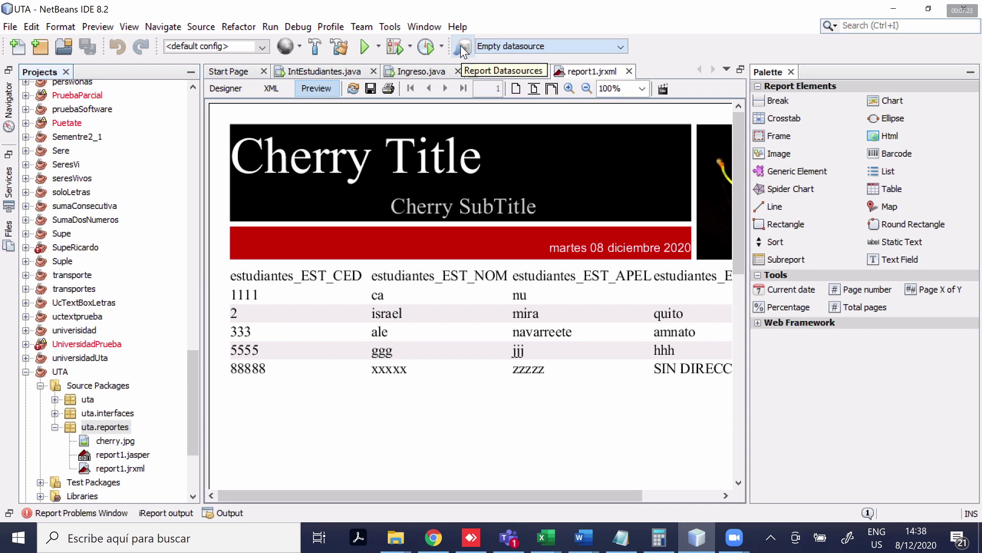
# Start a new Database JDBC connection in Report Datasources, then cancel and close the manager
pyautogui.click(461, 45)
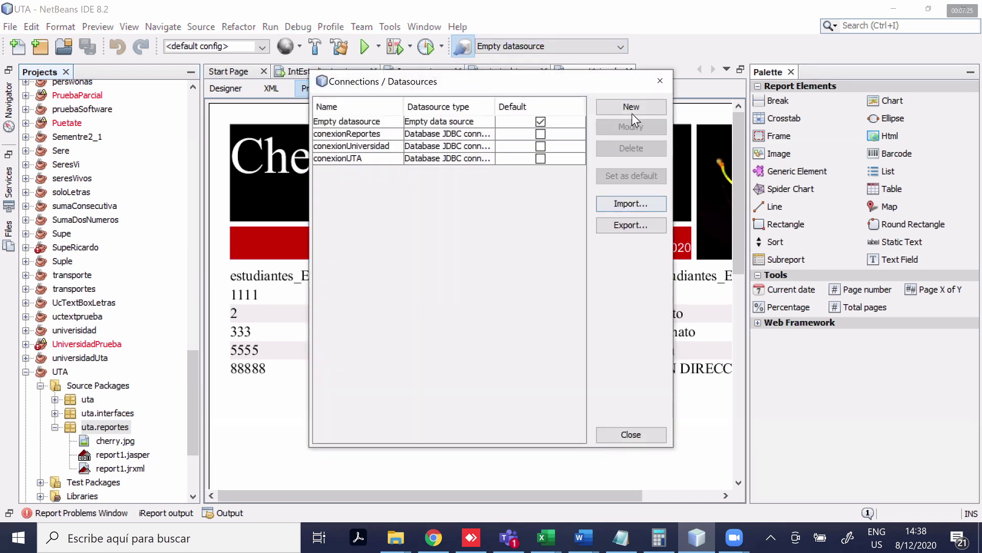
pyautogui.click(631, 108)
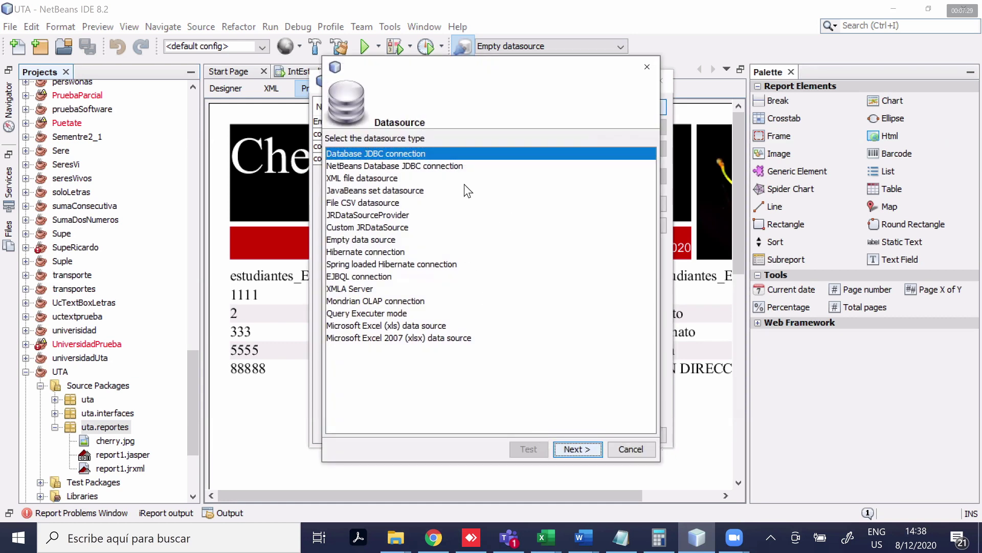
pyautogui.press('Return')
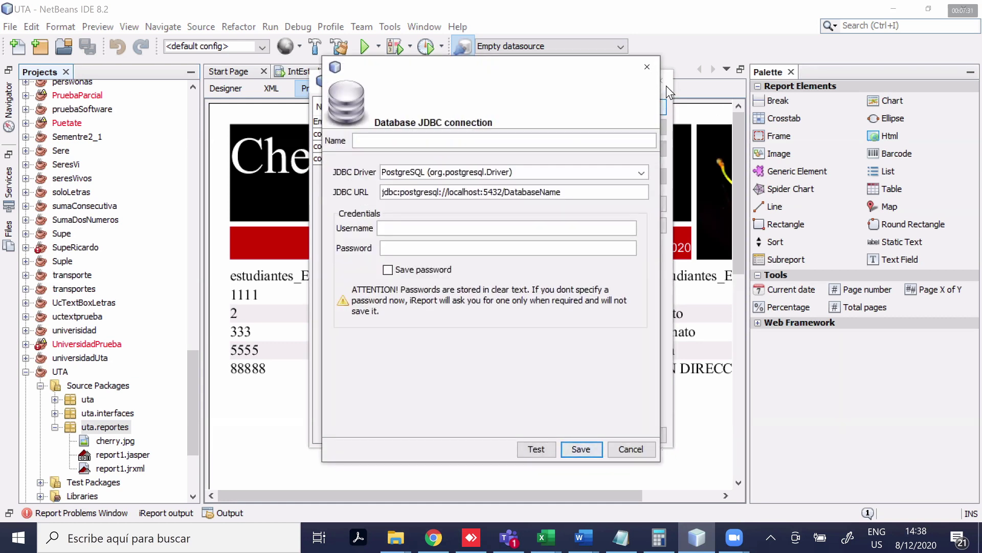
pyautogui.press('Escape')
pyautogui.click(663, 77)
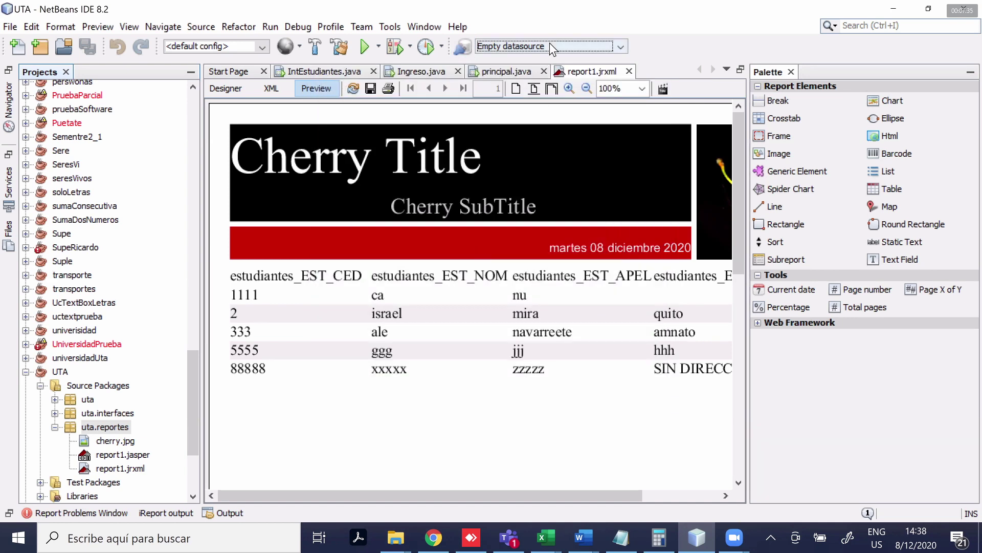
# Begin a new Database JDBC connection named borrar and bring up the JDBC driver list
pyautogui.click(463, 48)
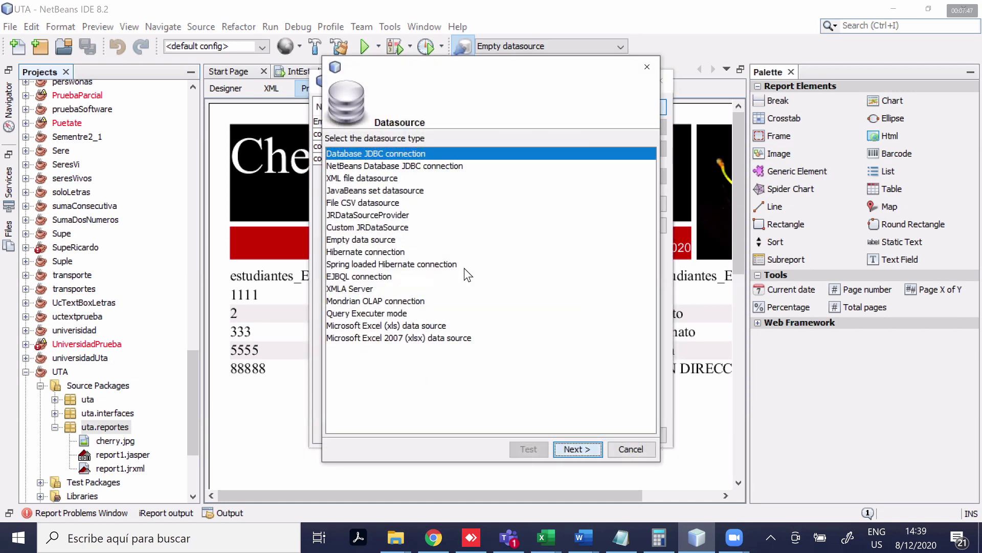
pyautogui.press('Return')
pyautogui.write('borrar')
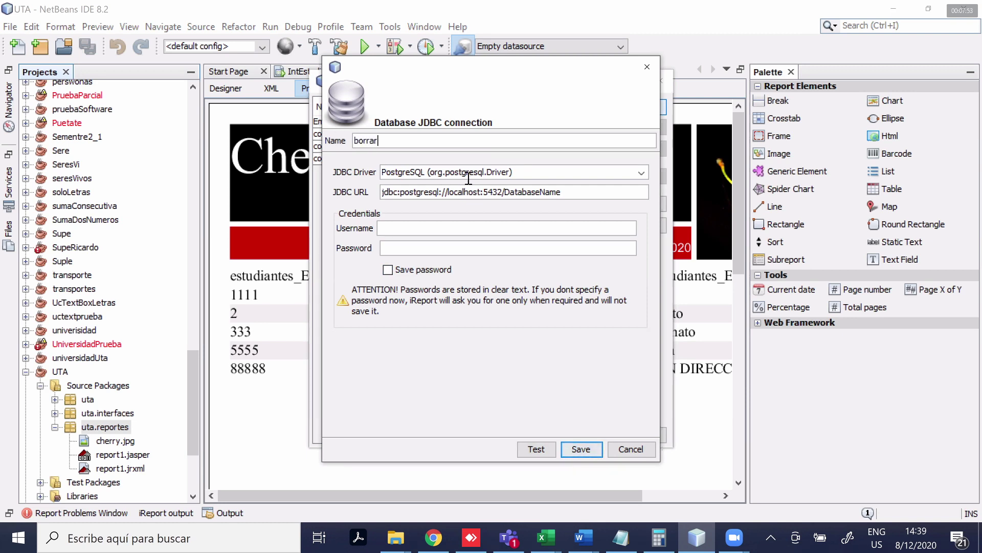
pyautogui.click(639, 174)
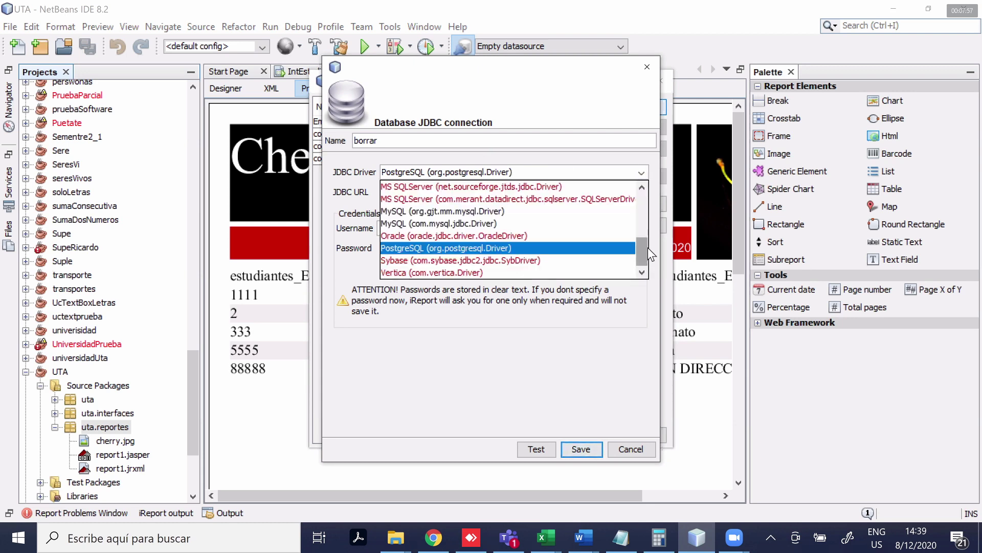
pyautogui.scroll(1, 647, 248)
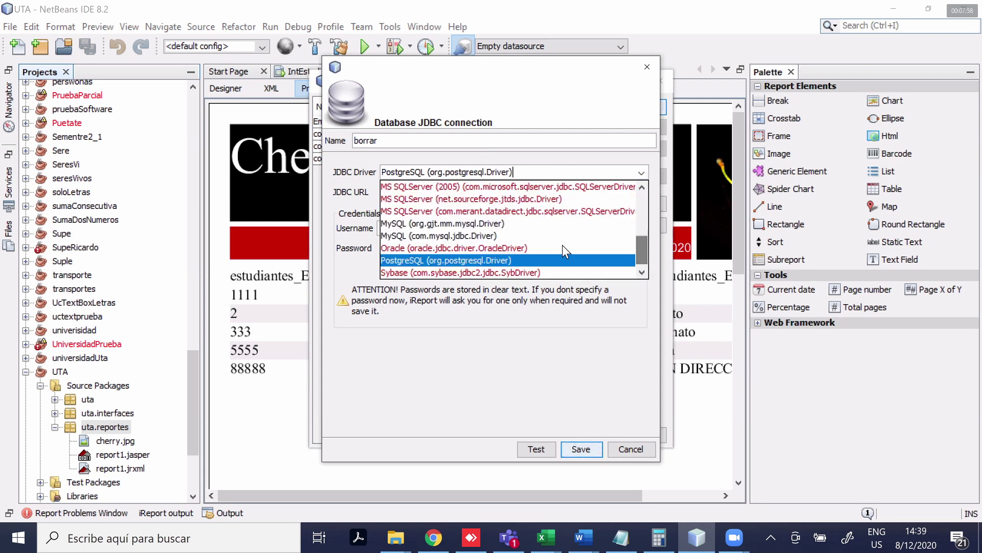
# Use the MySQL com.mysql.jdbc.Driver with URL jdbc:mysql://localhost/uta and username root
pyautogui.click(523, 236)
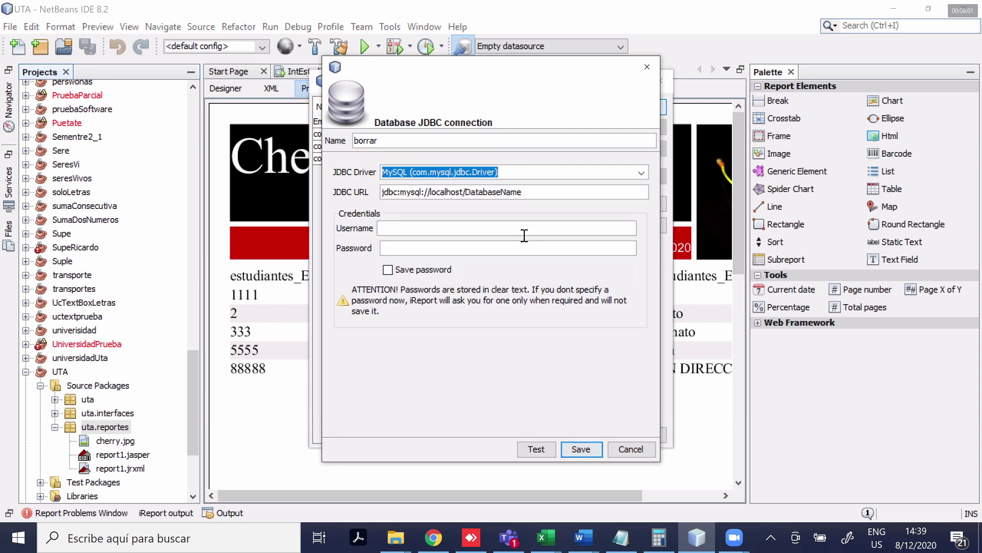
pyautogui.moveTo(527, 197); pyautogui.dragTo(467, 188)
pyautogui.press('BackSpace')
pyautogui.press('BackSpace')
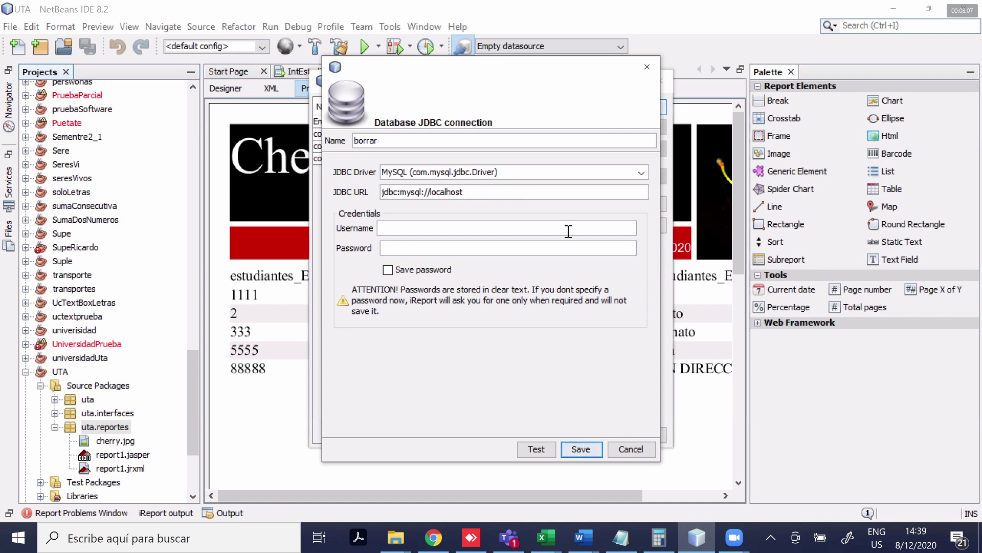
pyautogui.write('/')
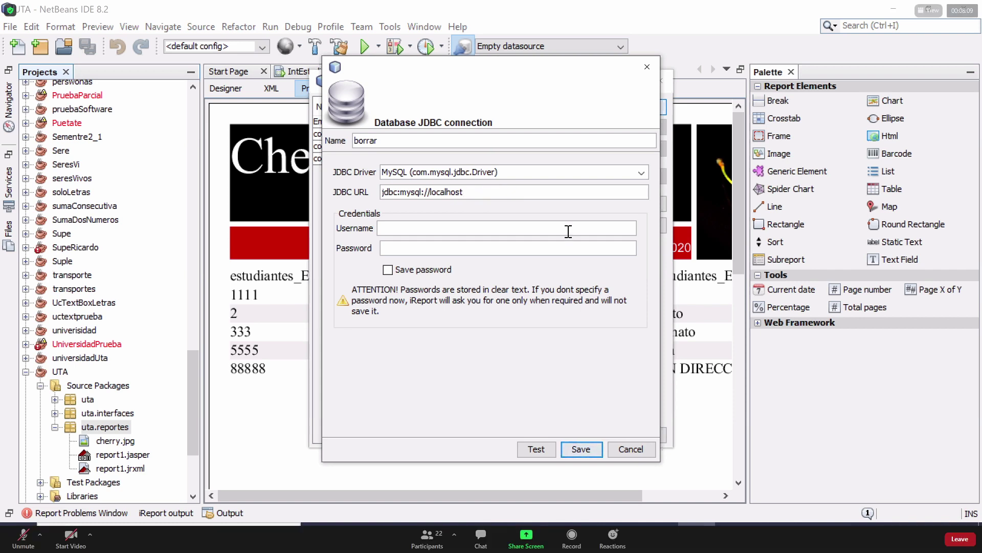
pyautogui.write('uta')
pyautogui.click(477, 225)
pyautogui.write('root')
# Store the password, test the connection successfully, and save borrar before closing the manager
pyautogui.click(412, 271)
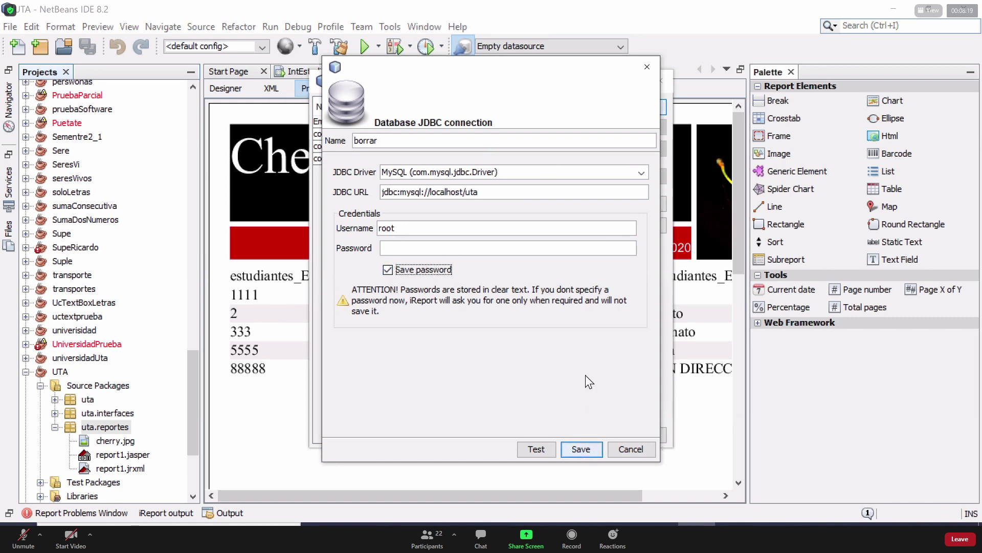
pyautogui.click(529, 393)
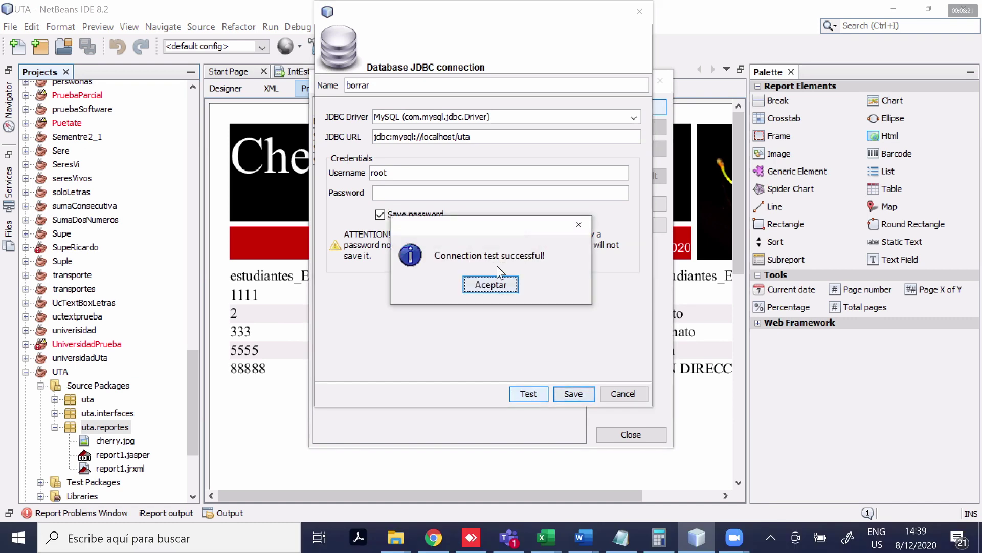
pyautogui.click(498, 288)
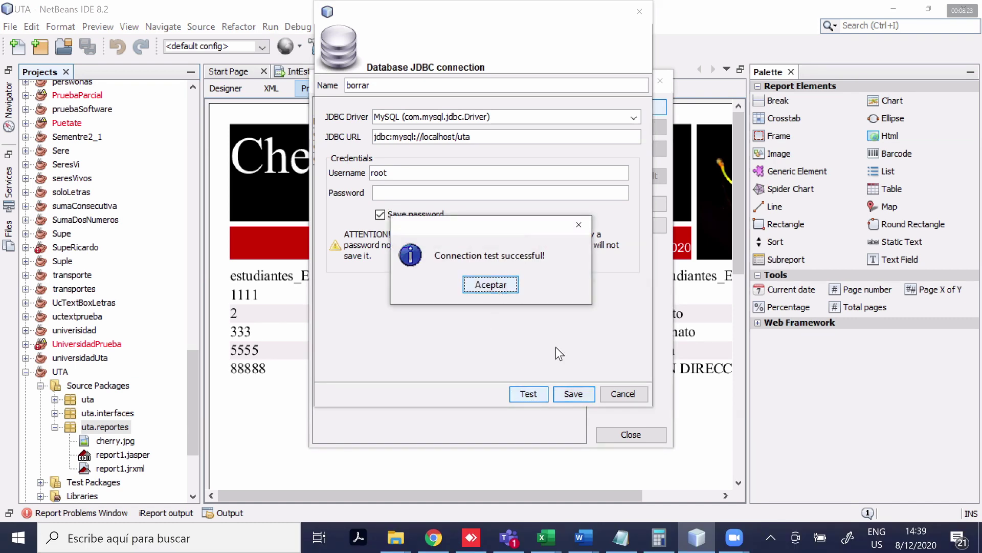
pyautogui.click(579, 397)
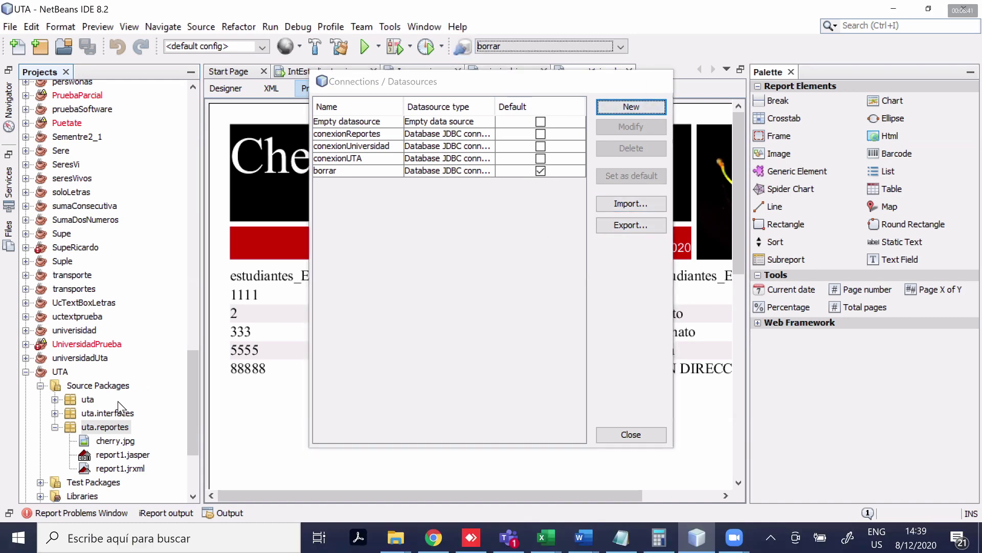
pyautogui.press('Escape')
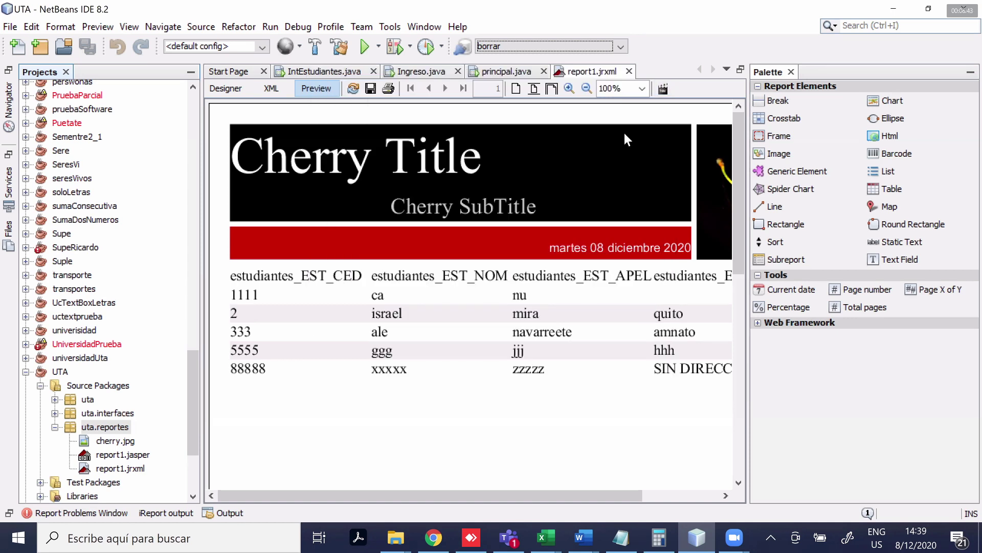
# Launch the New Report wizard from the uta.reportes package
pyautogui.click(99, 431)
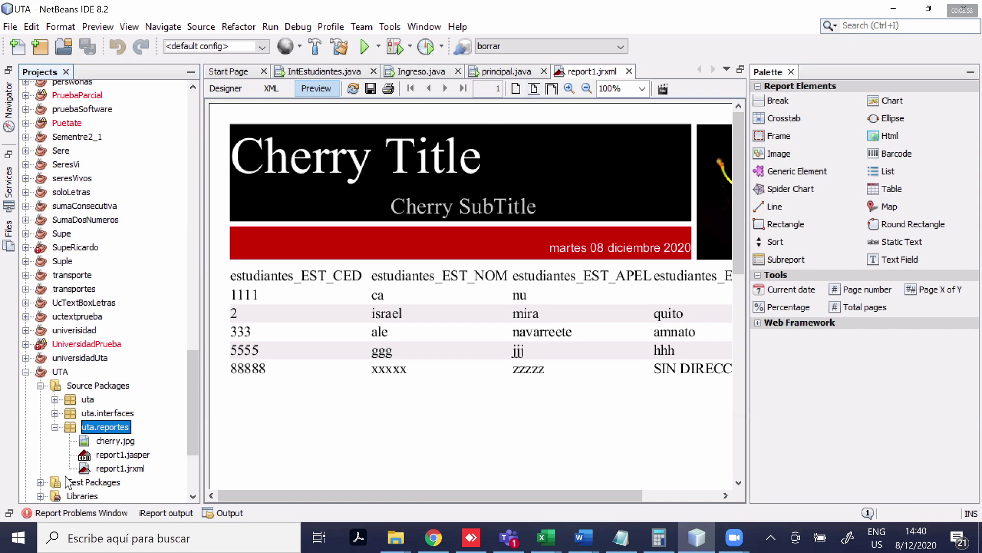
pyautogui.rightClick(108, 431)
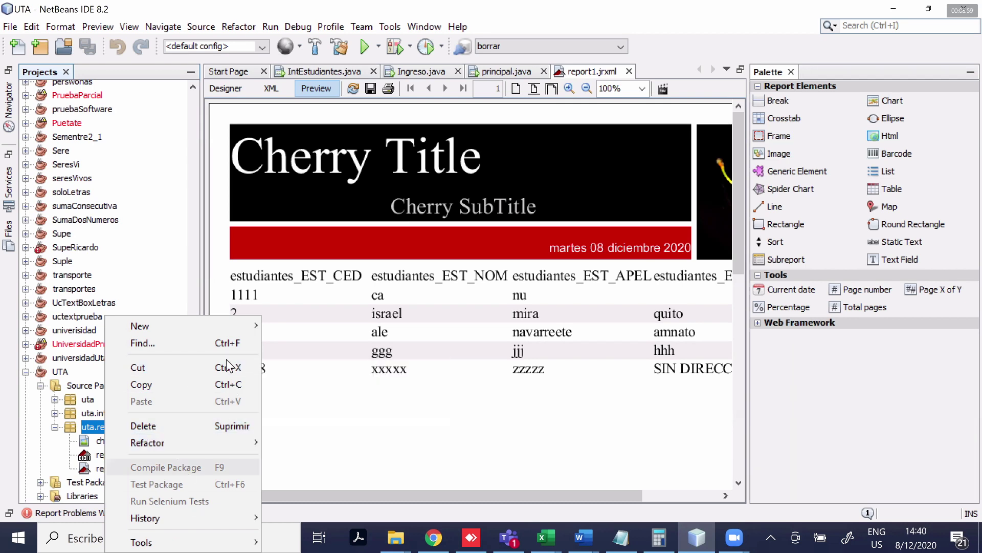
pyautogui.moveTo(240, 324)
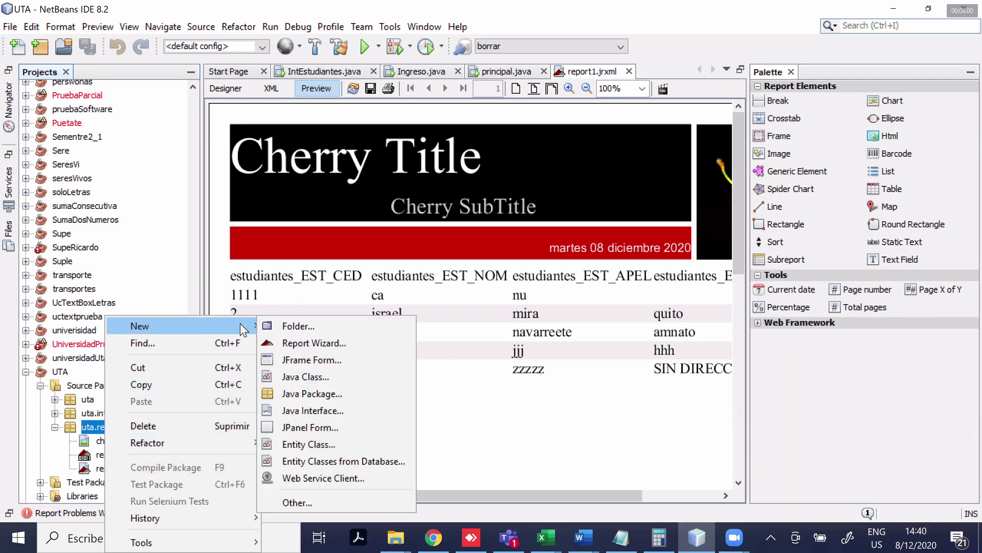
pyautogui.click(351, 341)
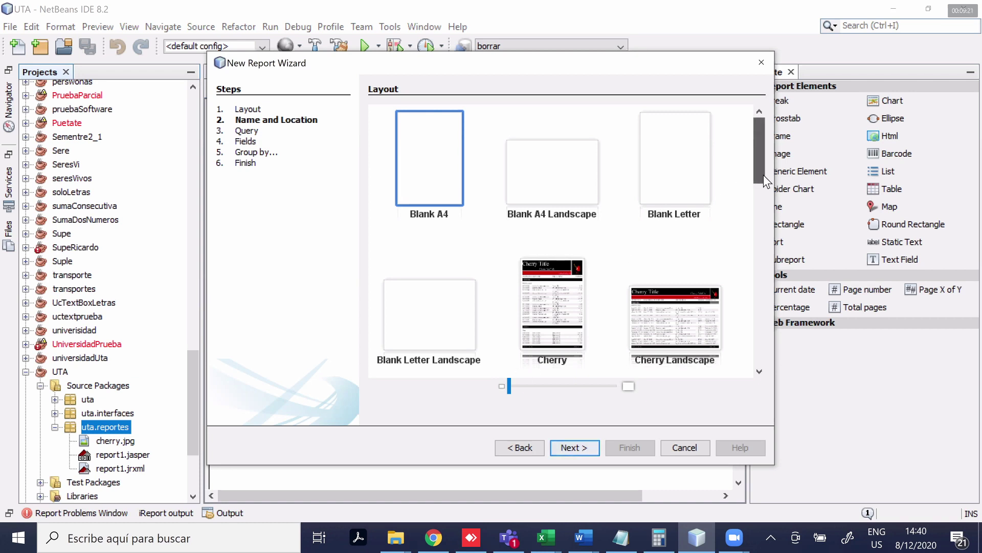
# Choose the Cherry layout and advance to the name and location step
pyautogui.scroll(-3, 763, 174)
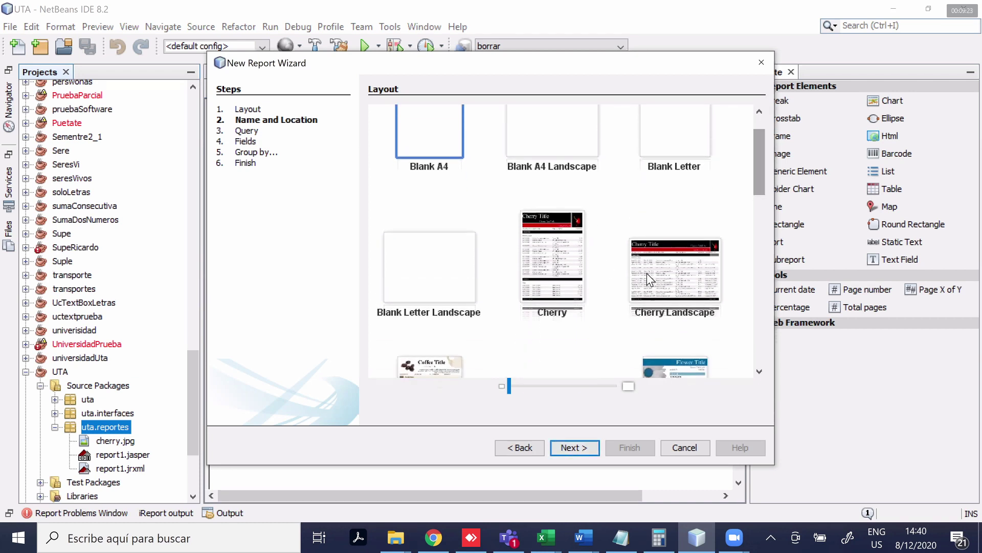
pyautogui.click(562, 246)
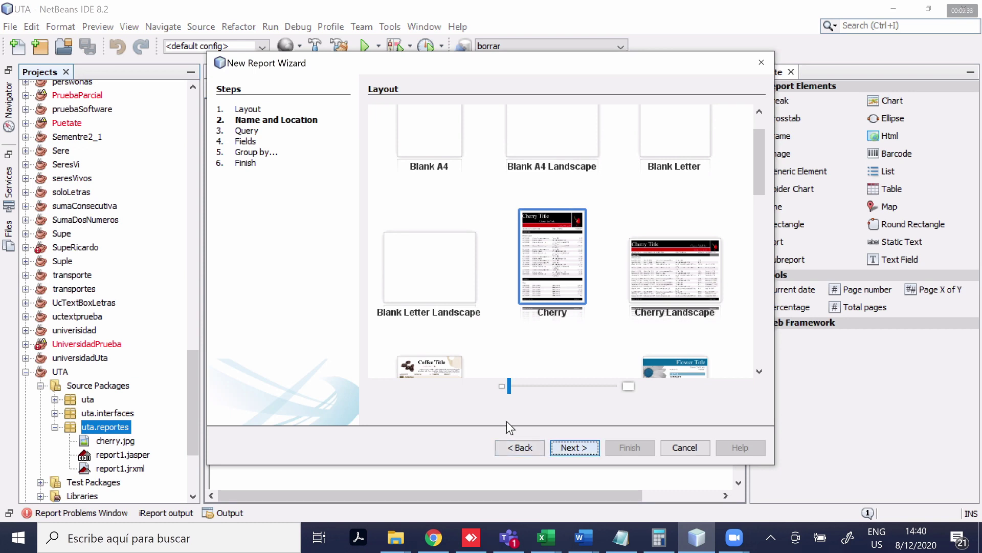
pyautogui.click(574, 447)
pyautogui.click(441, 112)
# Replace the default report2 file name with Prueba, giving Prueba.jrxml
pyautogui.hotkey('shift', 'Home')
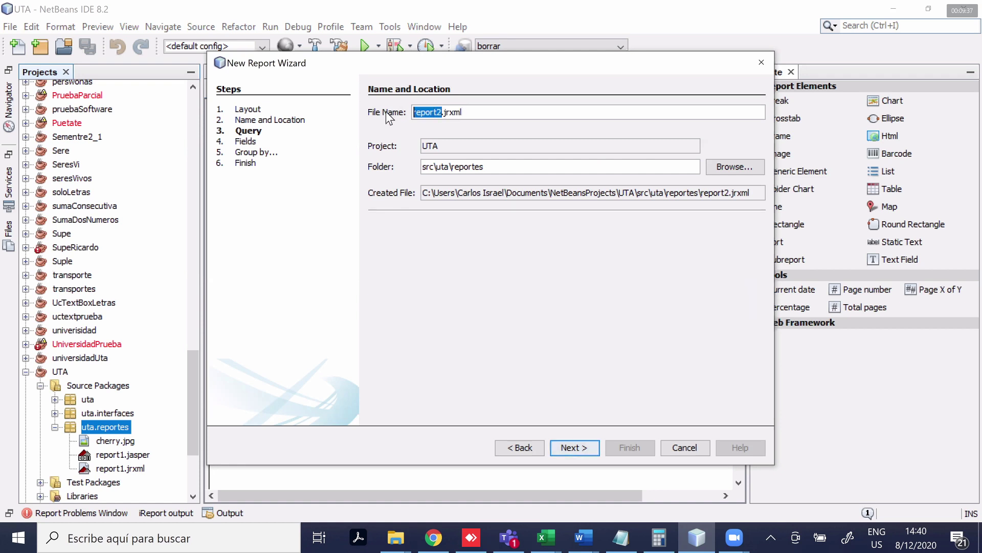
pyautogui.press('BackSpace')
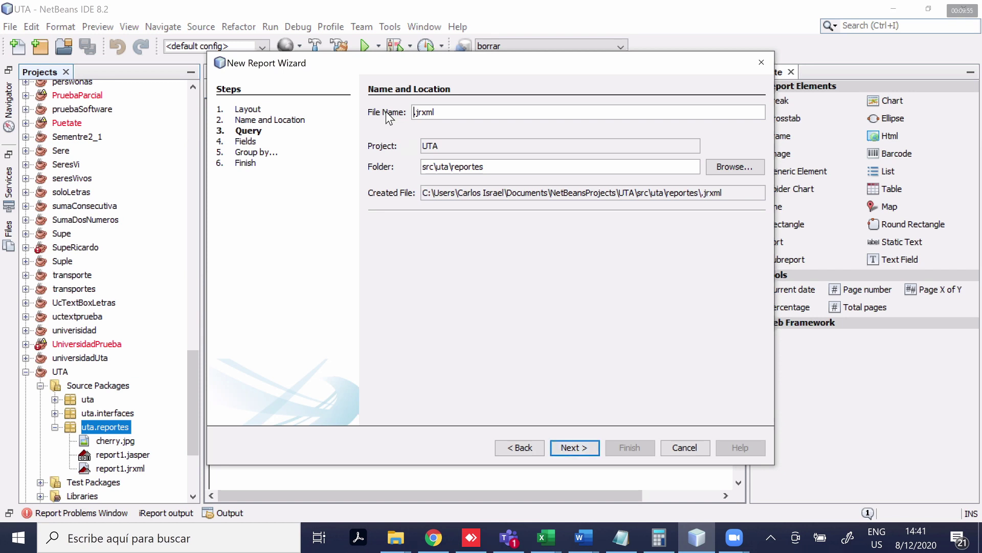
pyautogui.write('Prueba')
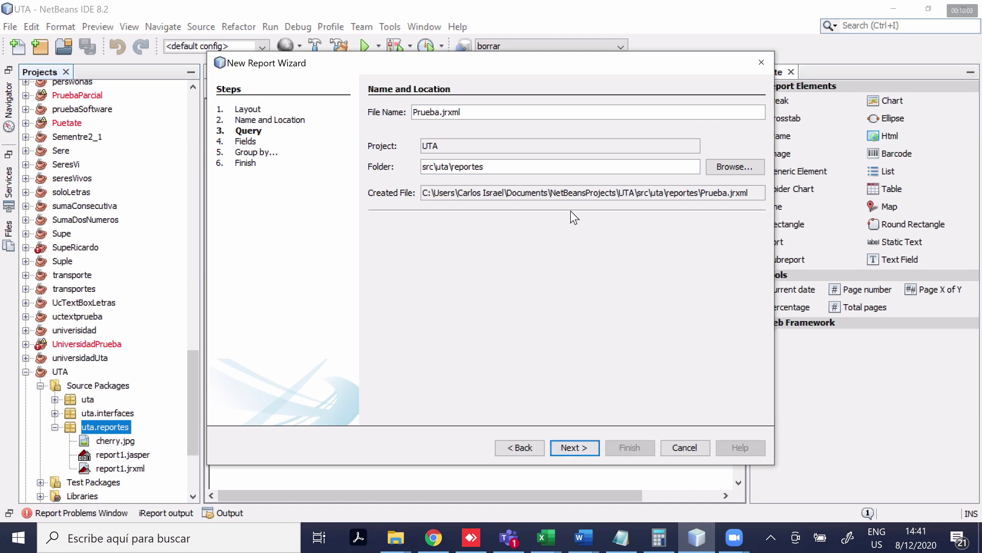
# Advance to the Query step, briefly going back to the name step first
pyautogui.click(566, 444)
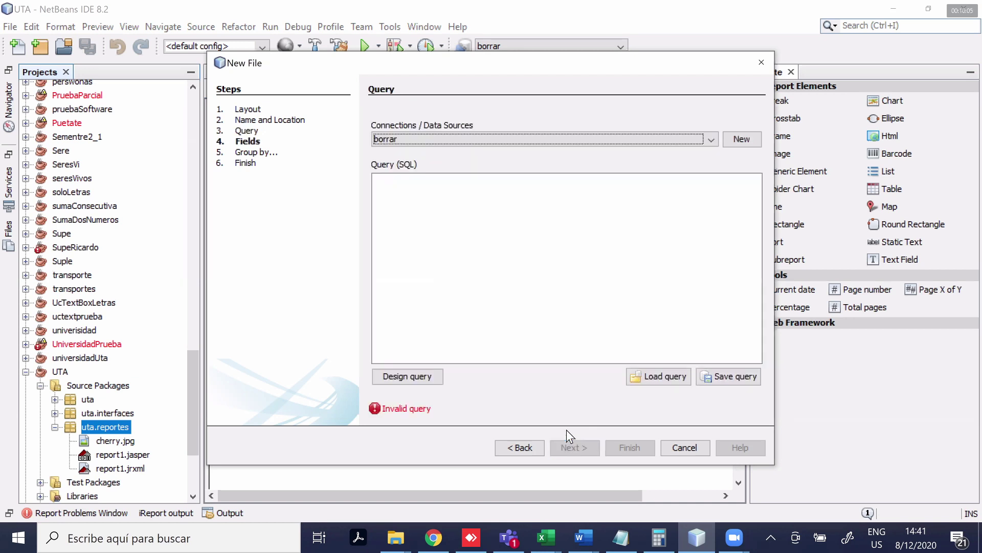
pyautogui.hotkey('alt', 'b')
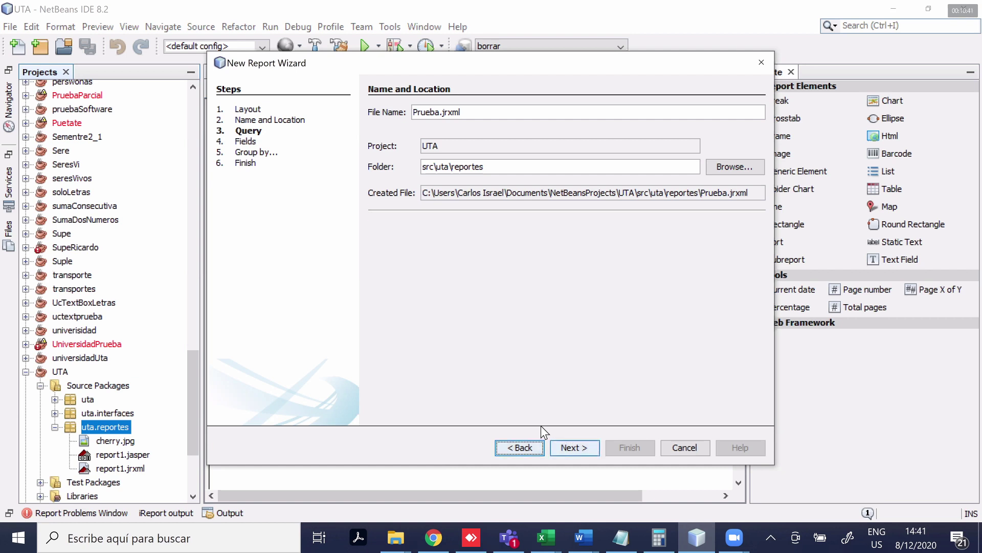
pyautogui.press('Return')
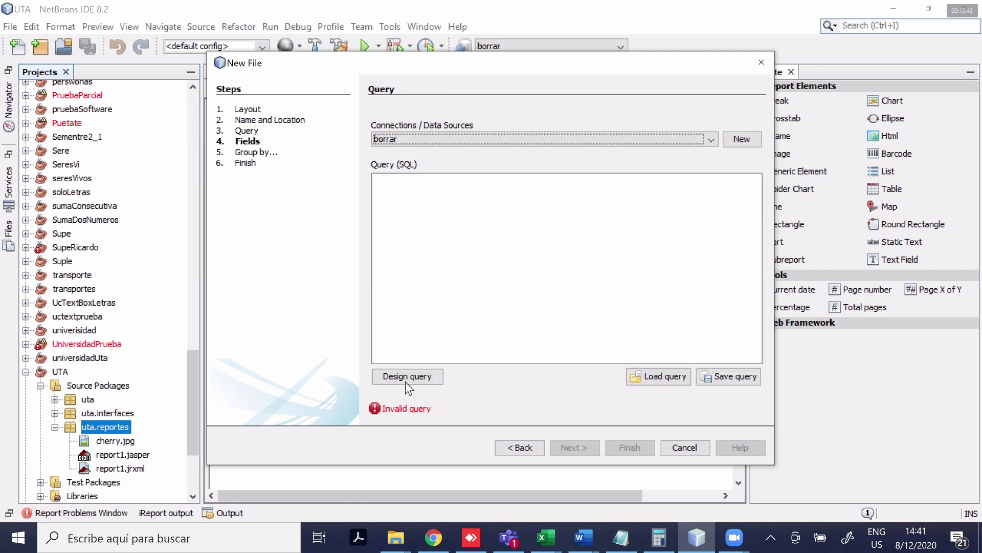
# Open the visual query designer showing the estudiantes and usuarios tables
pyautogui.click(404, 376)
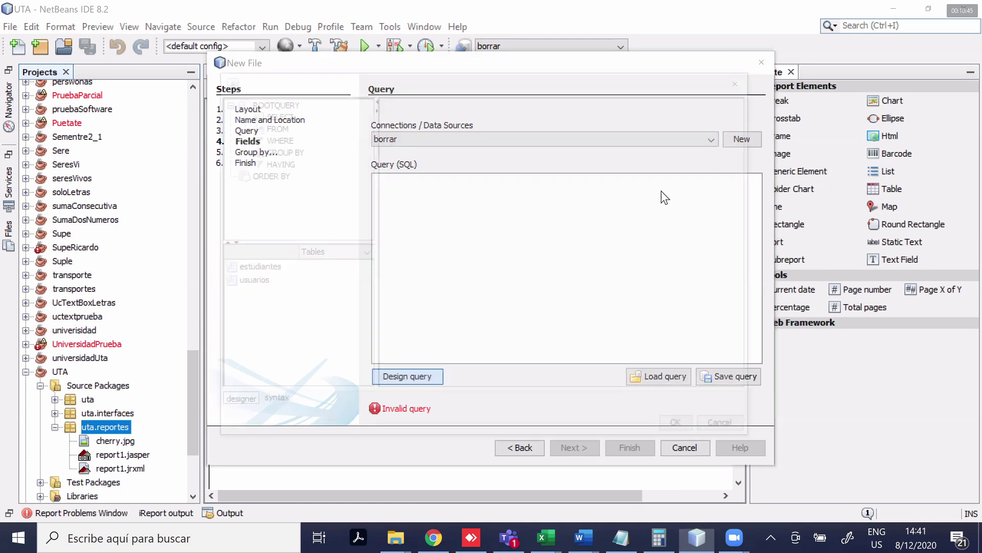
pyautogui.press('Escape')
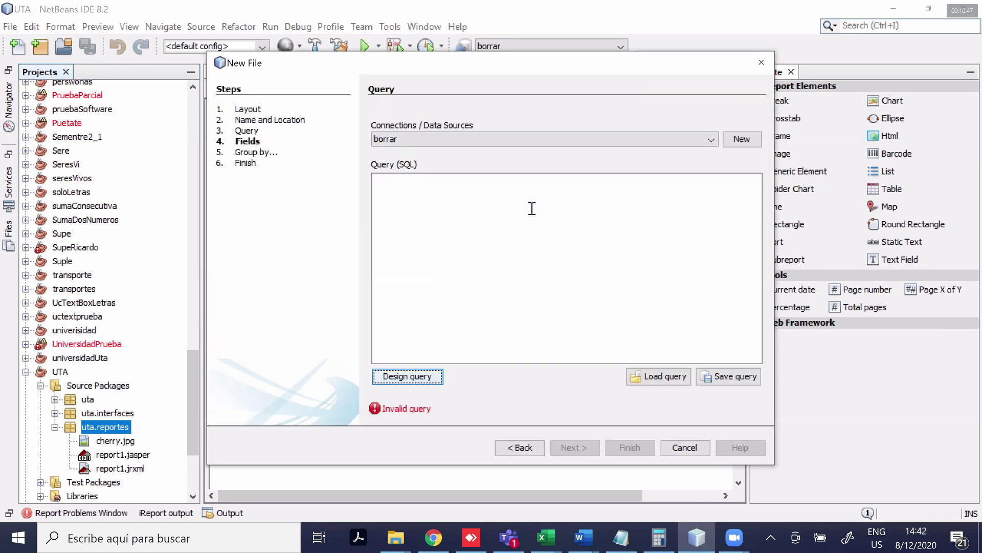
pyautogui.write('select')
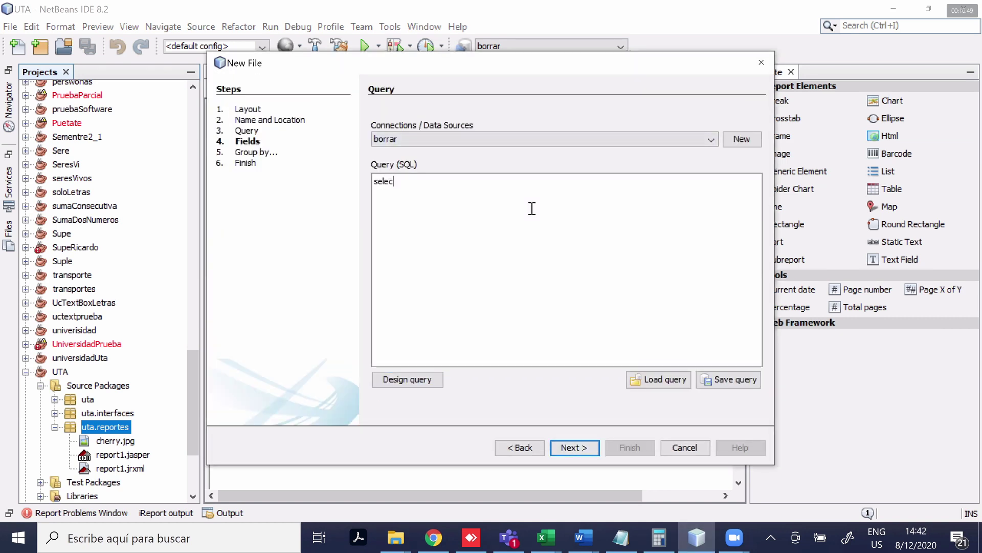
pyautogui.press('BackSpace')
pyautogui.press('BackSpace')
pyautogui.press('BackSpace')
pyautogui.press('BackSpace')
pyautogui.press('BackSpace')
pyautogui.press('BackSpace')
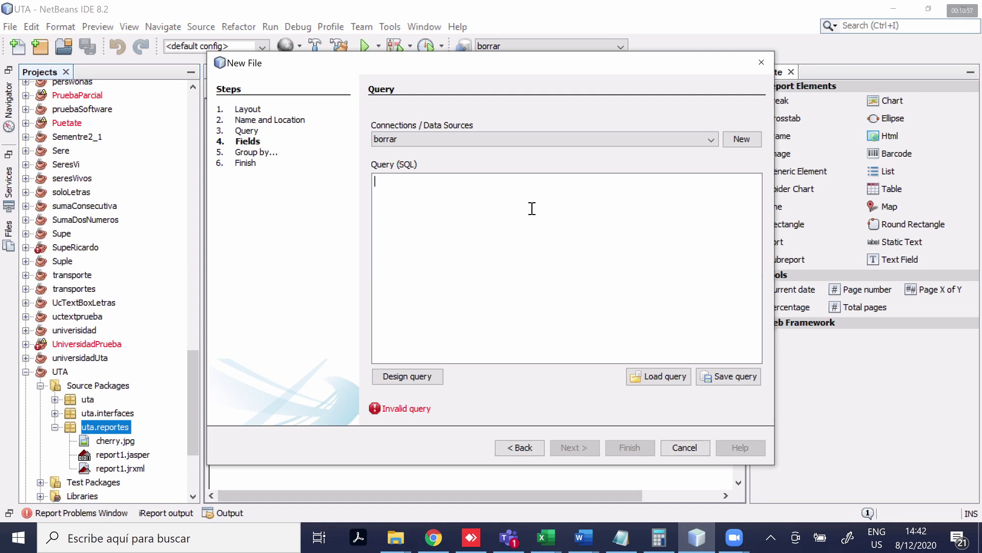
pyautogui.click(418, 382)
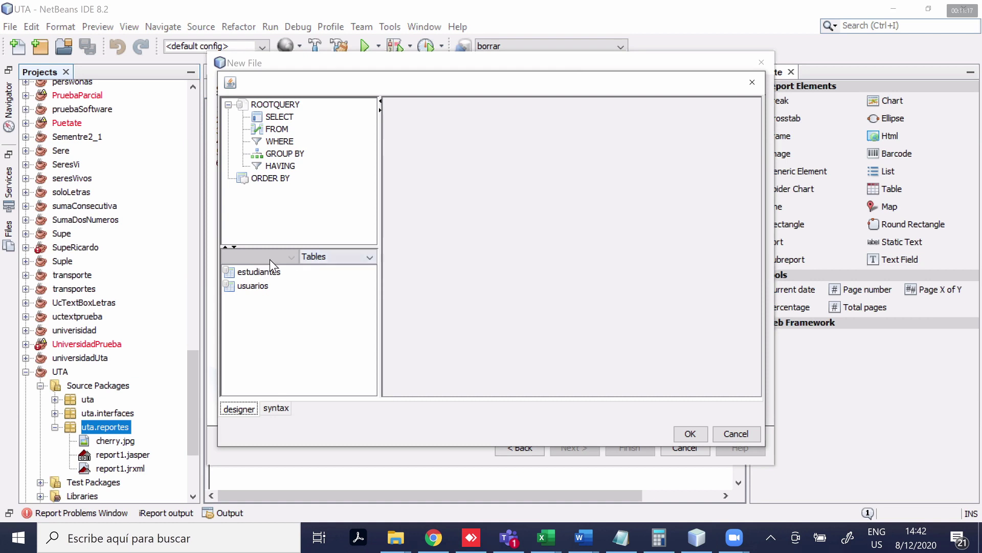
# Add the estudiantes table with EST_CEDULA, EST_NOMBRE, EST_APELLIDO and EST_DIRECCION, then accept the query
pyautogui.click(258, 272)
pyautogui.click(257, 287)
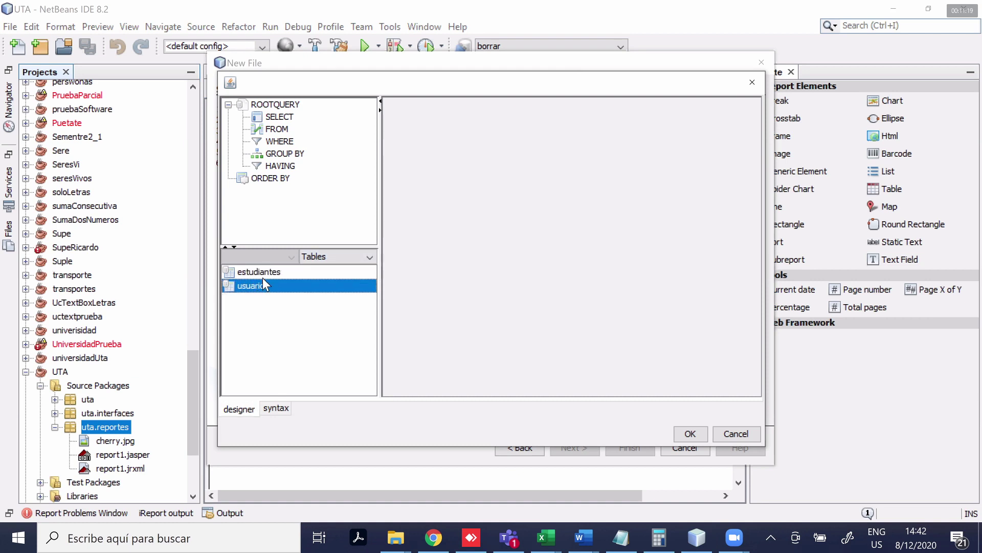
pyautogui.click(263, 276)
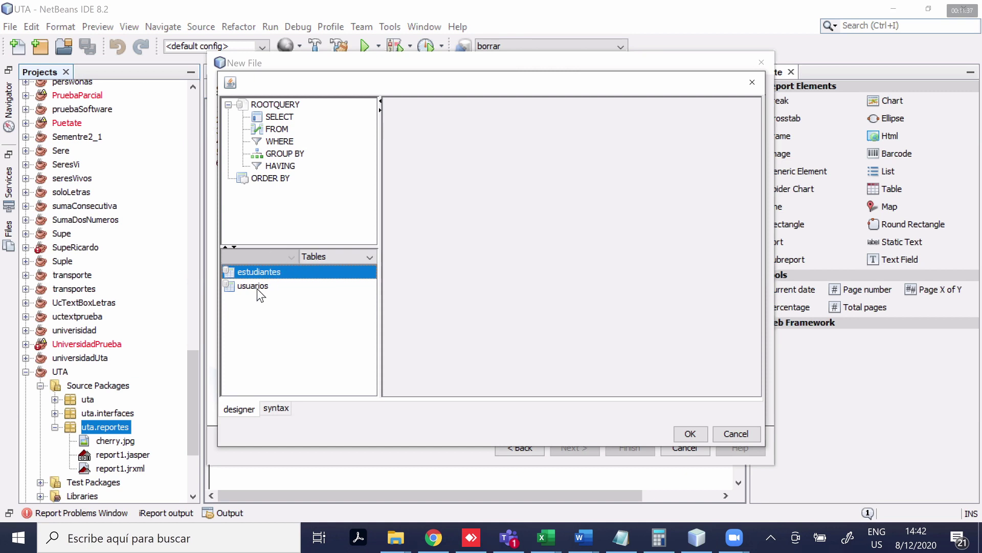
pyautogui.doubleClick(285, 272)
pyautogui.click(474, 117)
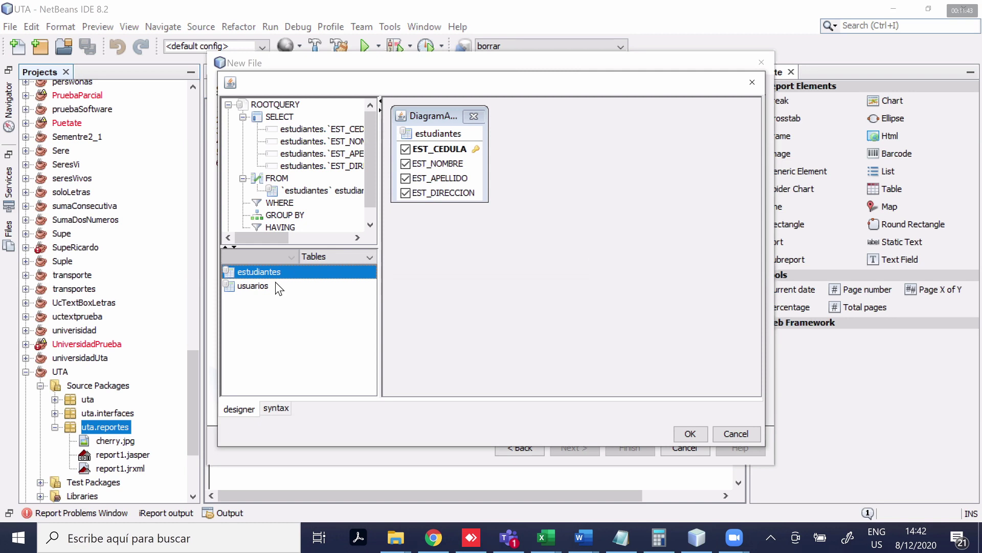
pyautogui.hotkey('ctrl', 'z')
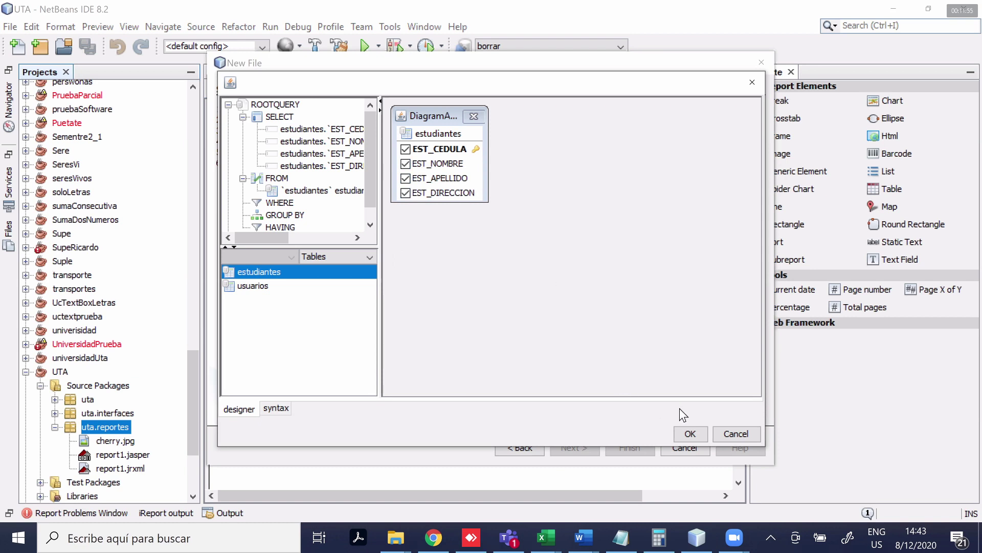
pyautogui.click(691, 434)
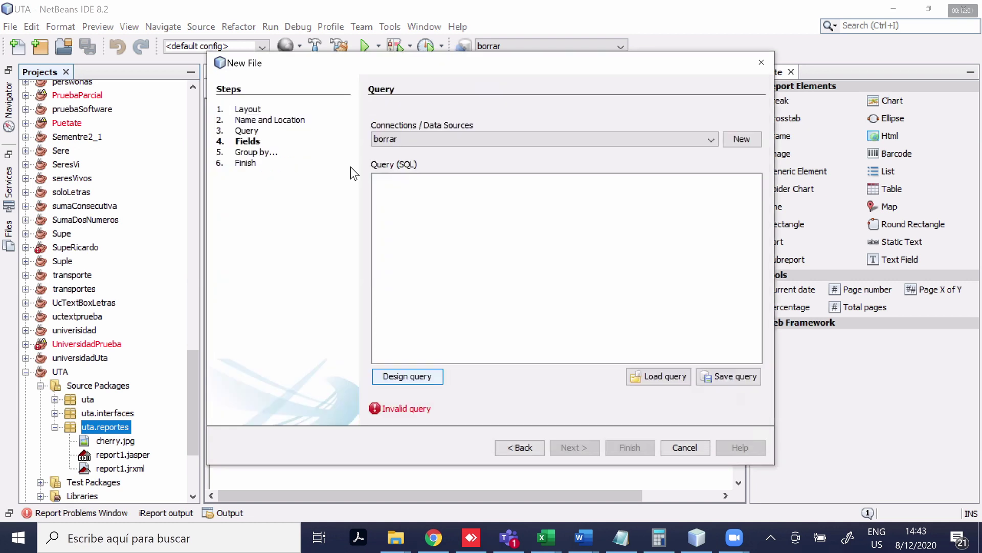
# Move from the generated SELECT query to the Fields step listing the four estudiantes columns
pyautogui.hotkey('shift', 'Tab')
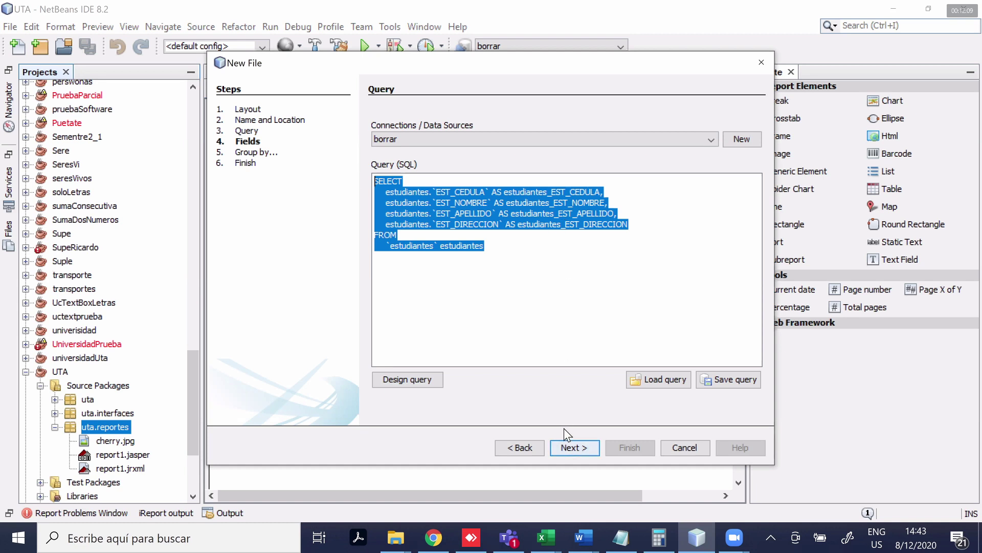
pyautogui.click(518, 224)
pyautogui.hotkey('alt', 'n')
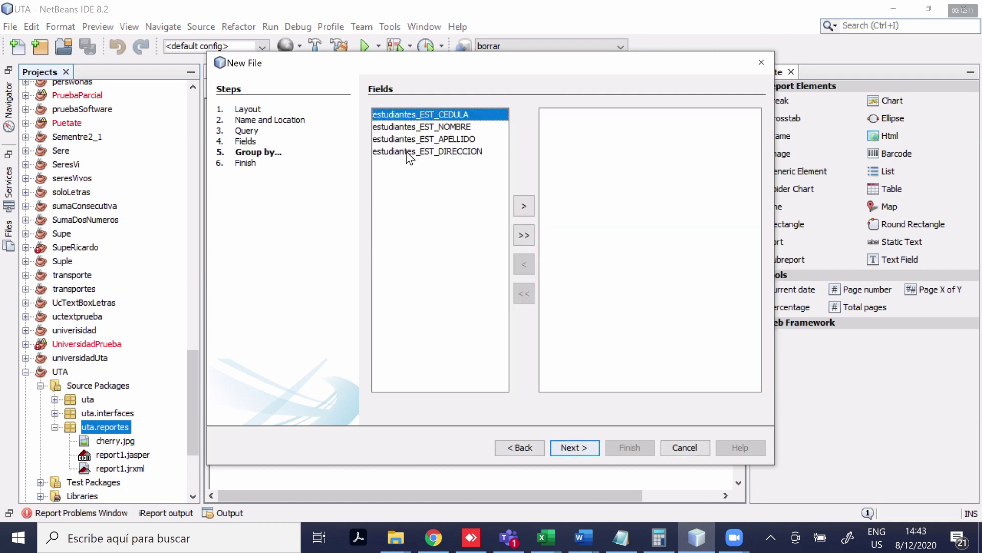
pyautogui.press('End')
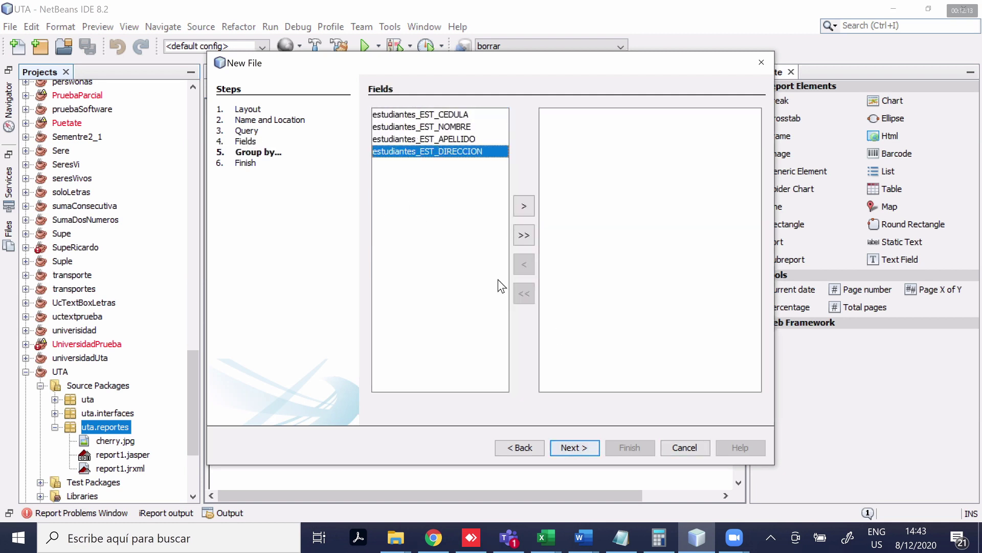
pyautogui.press('Tab')
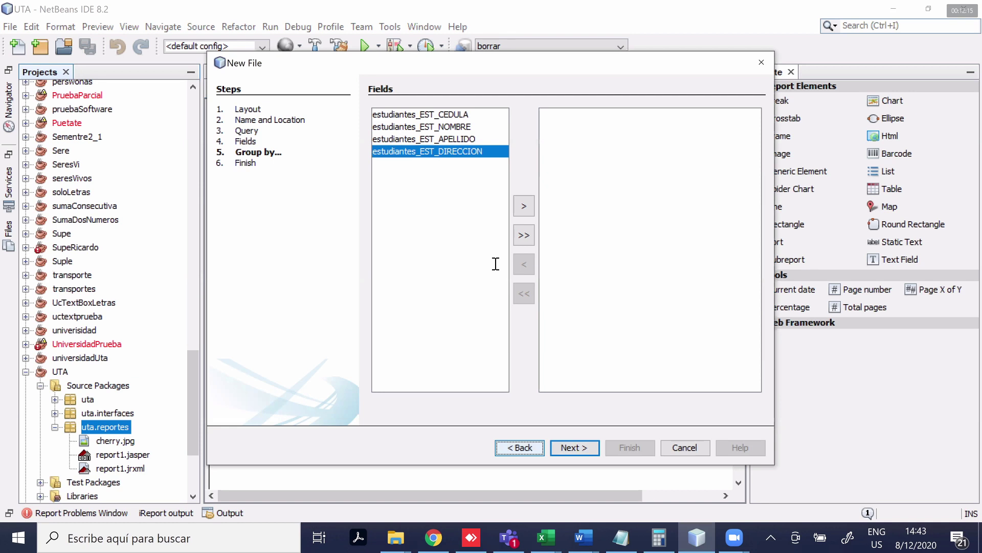
pyautogui.press('space')
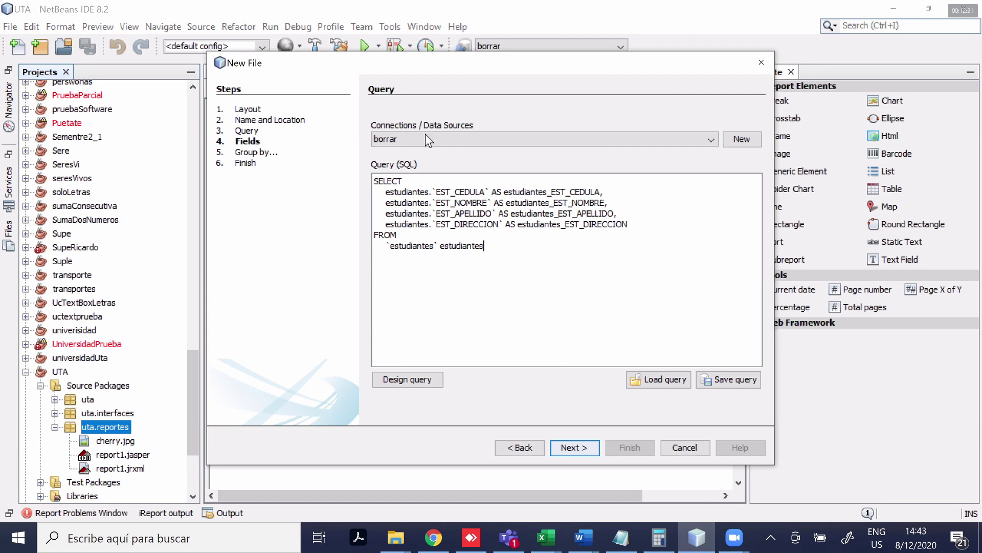
pyautogui.press('Return')
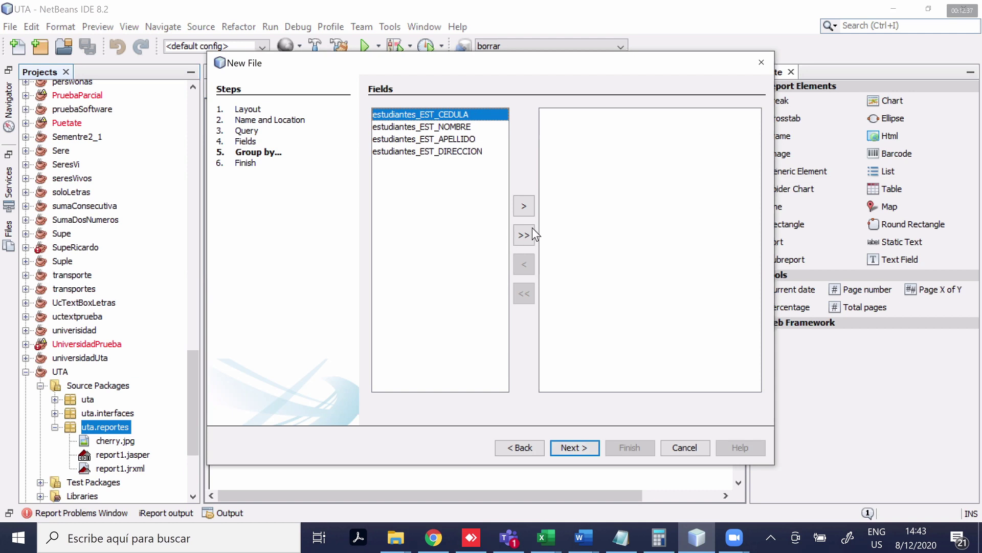
# Add CEDULA, NOMBRE, APELLIDO and DIRECCION as report fields and advance to grouping
pyautogui.click(525, 208)
pyautogui.click(525, 207)
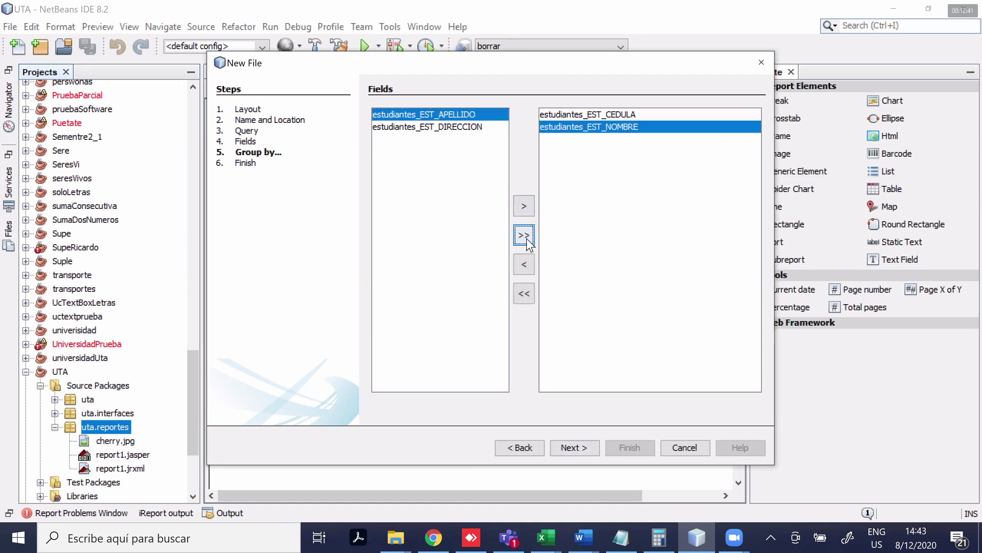
pyautogui.click(526, 238)
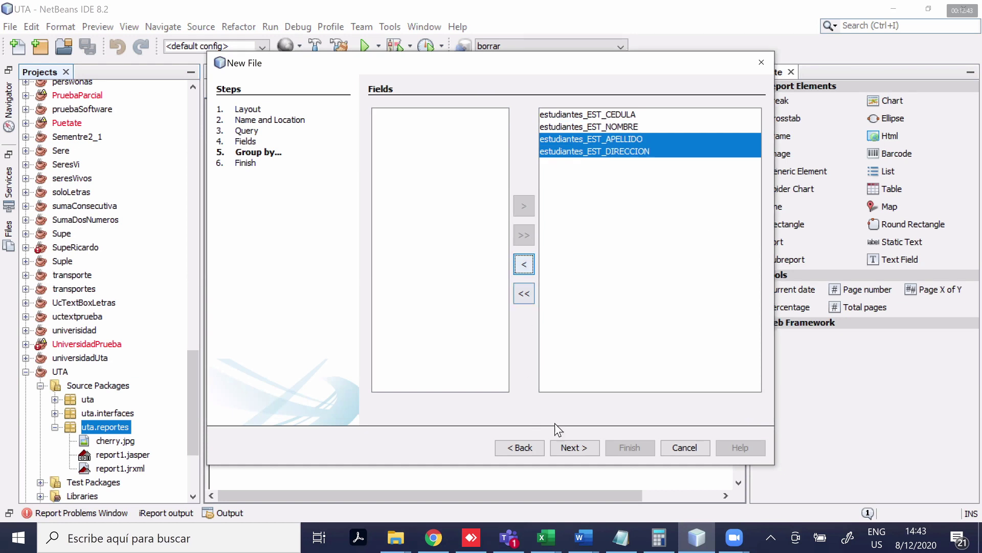
pyautogui.click(557, 444)
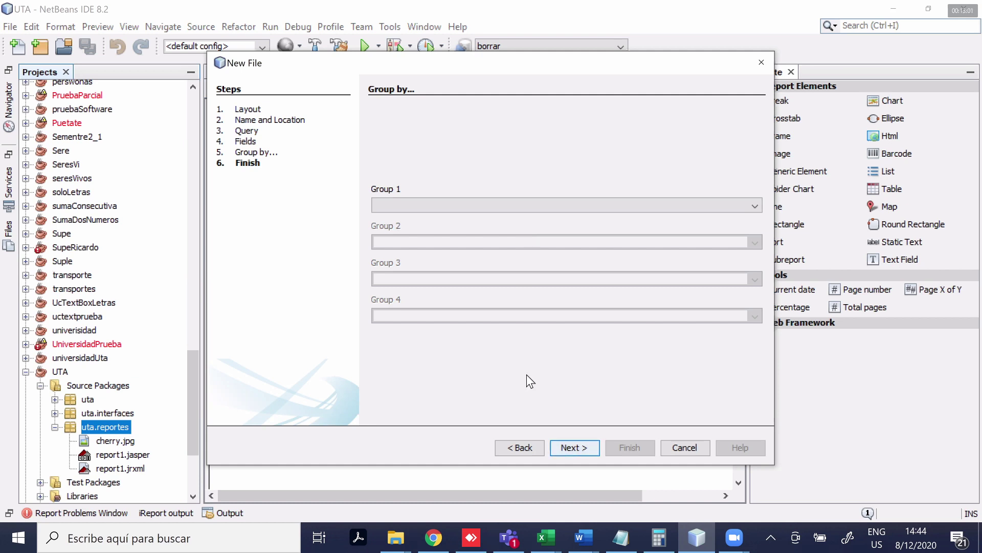
# Skip grouping and finish the wizard to generate Prueba.jrxml
pyautogui.press('Return')
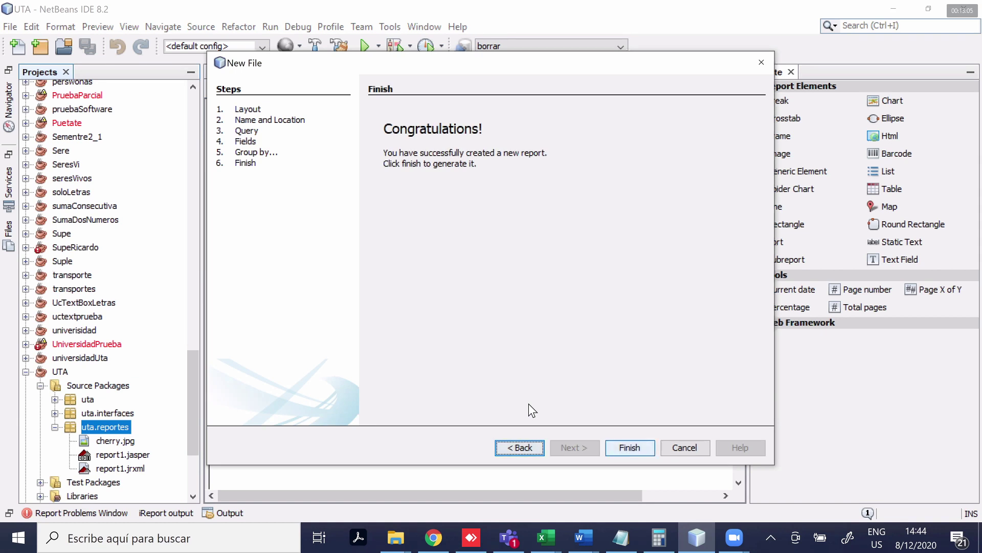
pyautogui.press('Return')
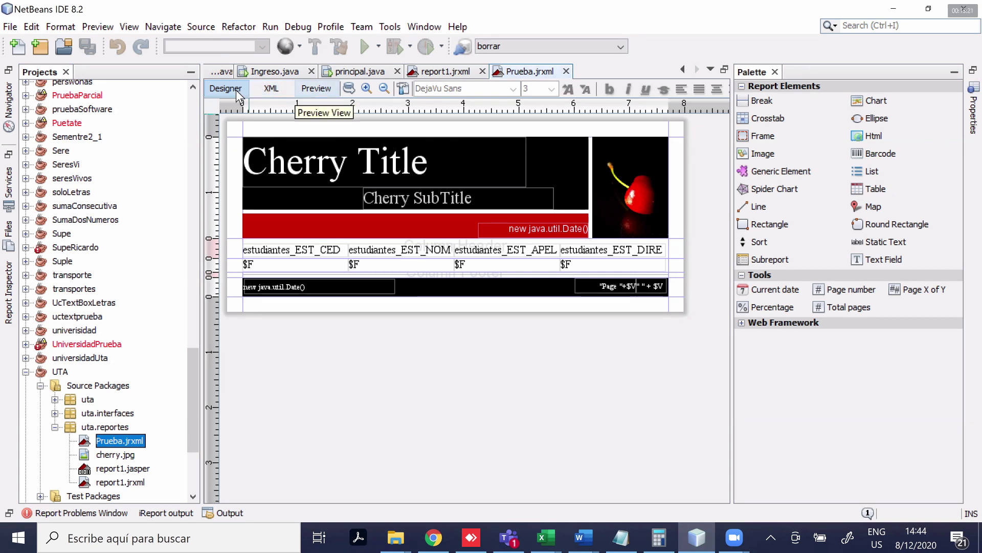
# Look over the Prueba report's XML source, then return to the visual designer
pyautogui.click(258, 187)
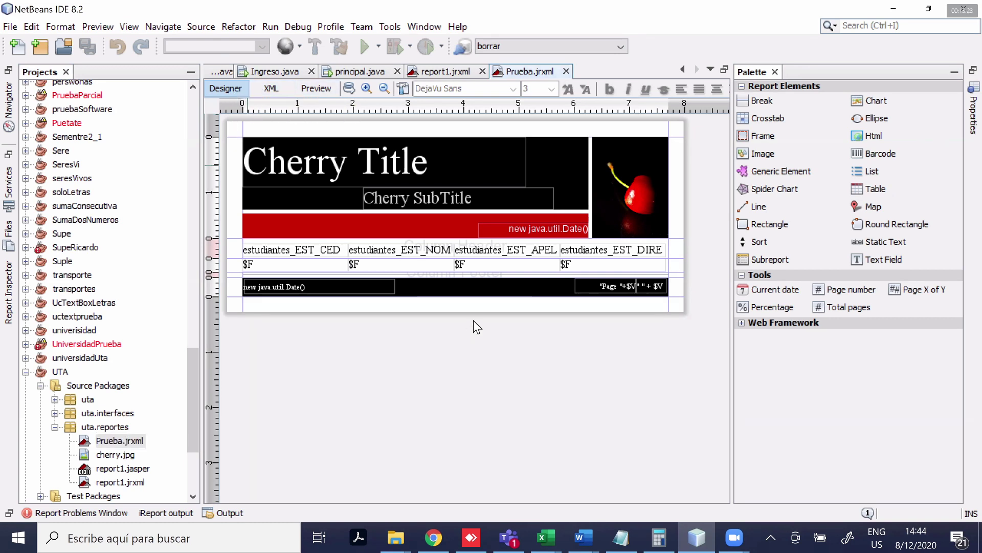
pyautogui.click(271, 88)
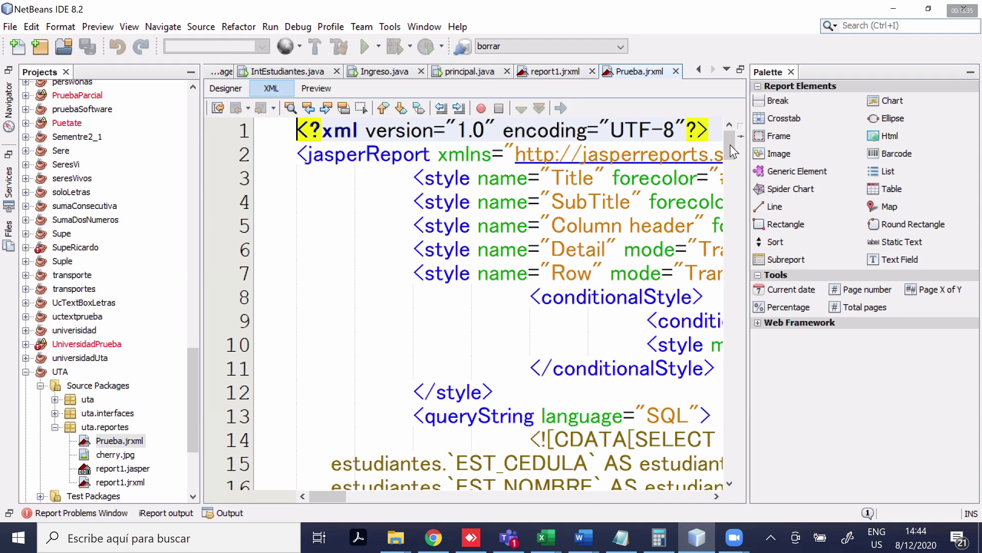
pyautogui.scroll(-5, 729, 144)
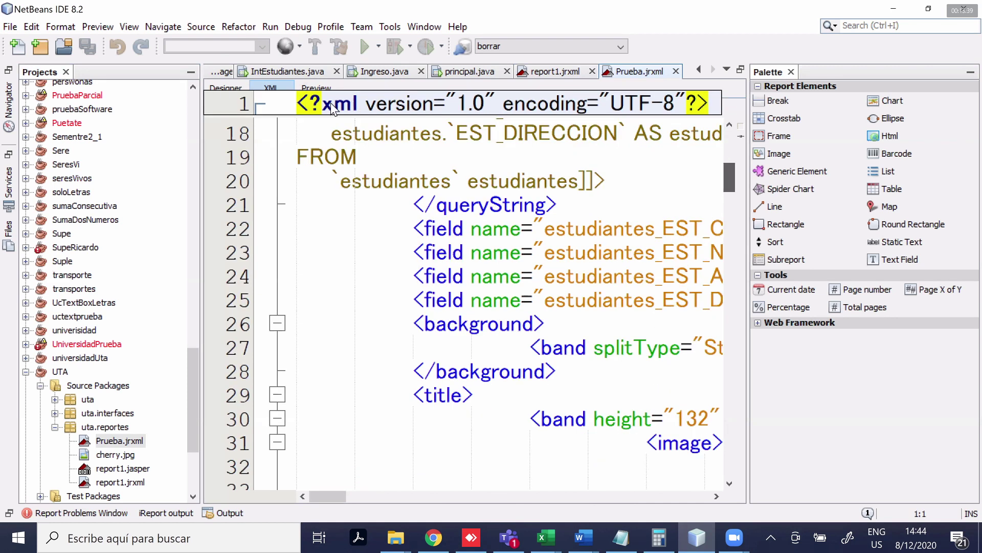
pyautogui.scroll(6, 330, 102)
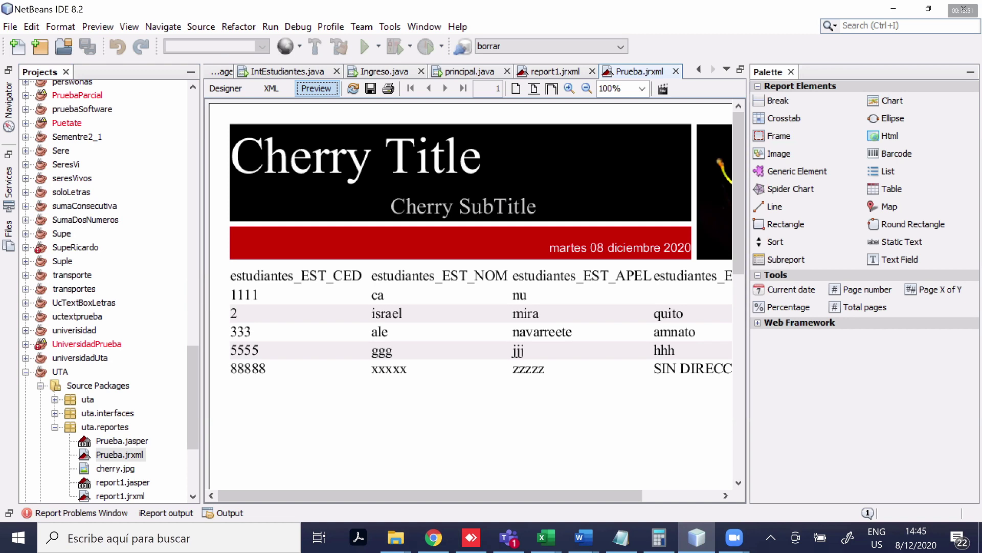
pyautogui.hscroll(1, 557, 501)
pyautogui.hscroll(2, 557, 502)
pyautogui.hscroll(-3, 557, 502)
pyautogui.click(226, 88)
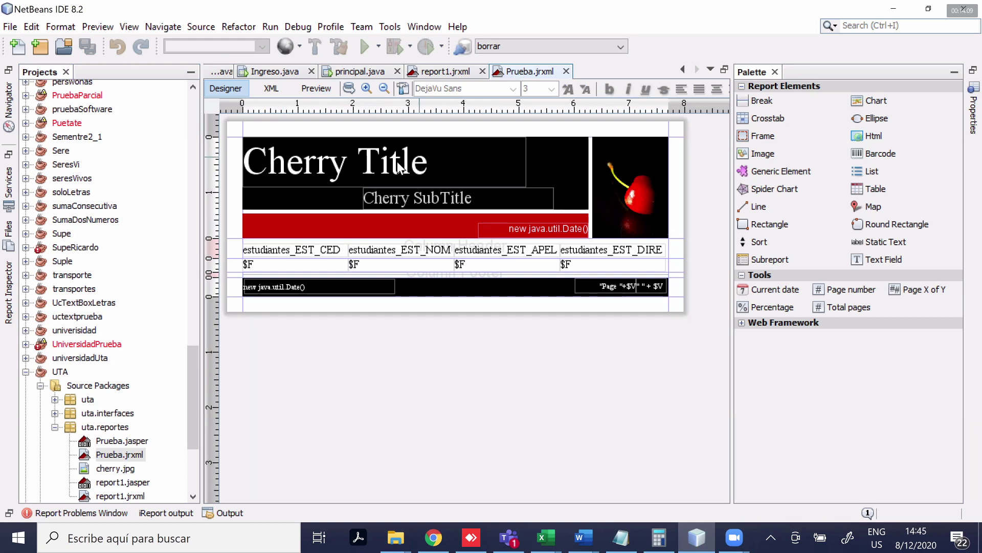
# Replace the Cherry Title text with UTA
pyautogui.doubleClick(377, 161)
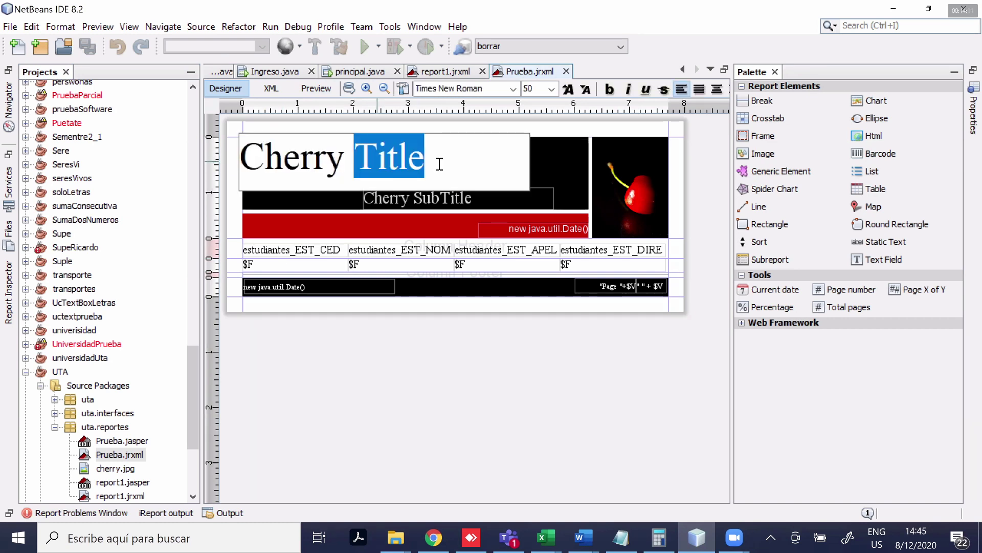
pyautogui.click(356, 161)
pyautogui.moveTo(356, 161); pyautogui.dragTo(221, 166)
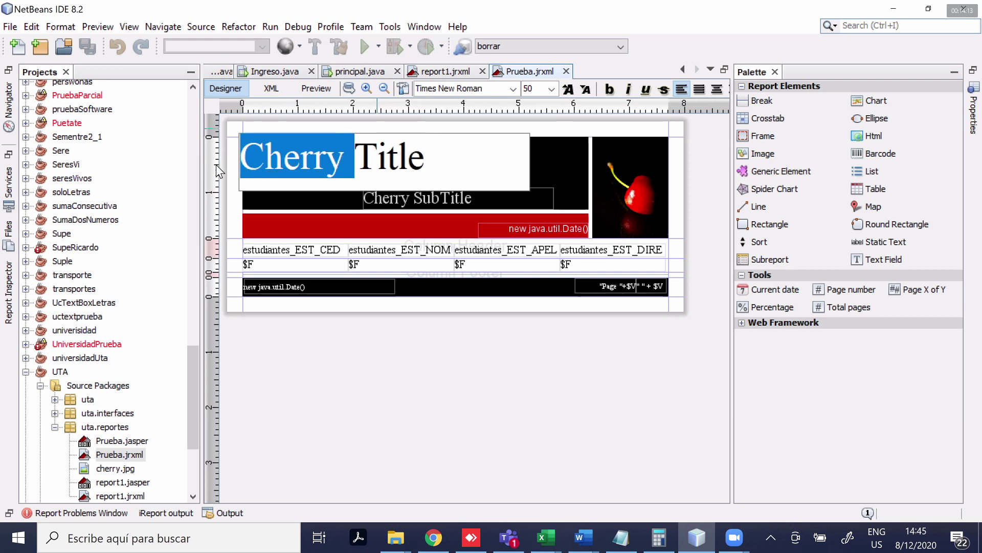
pyautogui.press('Delete')
pyautogui.press('Delete')
pyautogui.press('Delete')
pyautogui.press('Delete')
pyautogui.press('Delete')
pyautogui.press('Delete')
pyautogui.write('UTA')
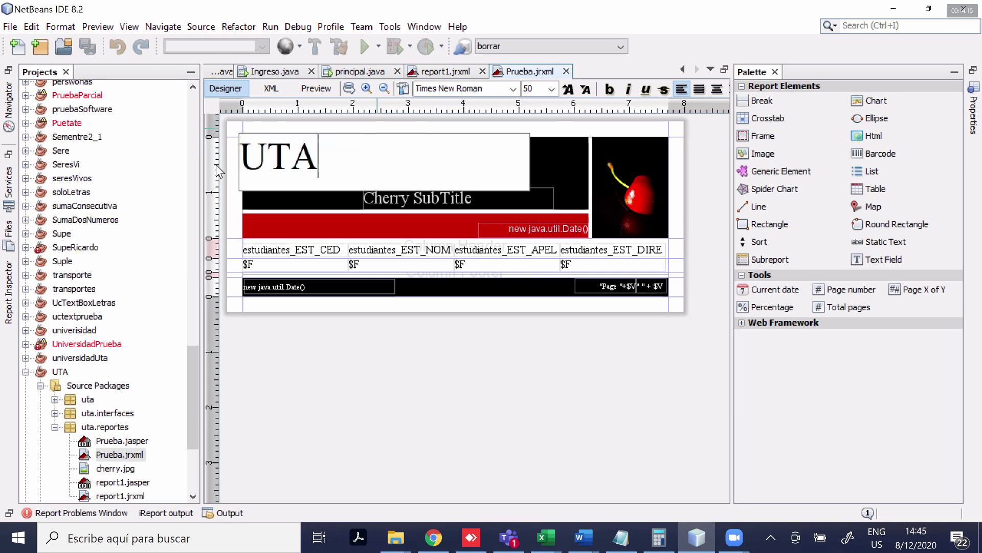
pyautogui.click(419, 224)
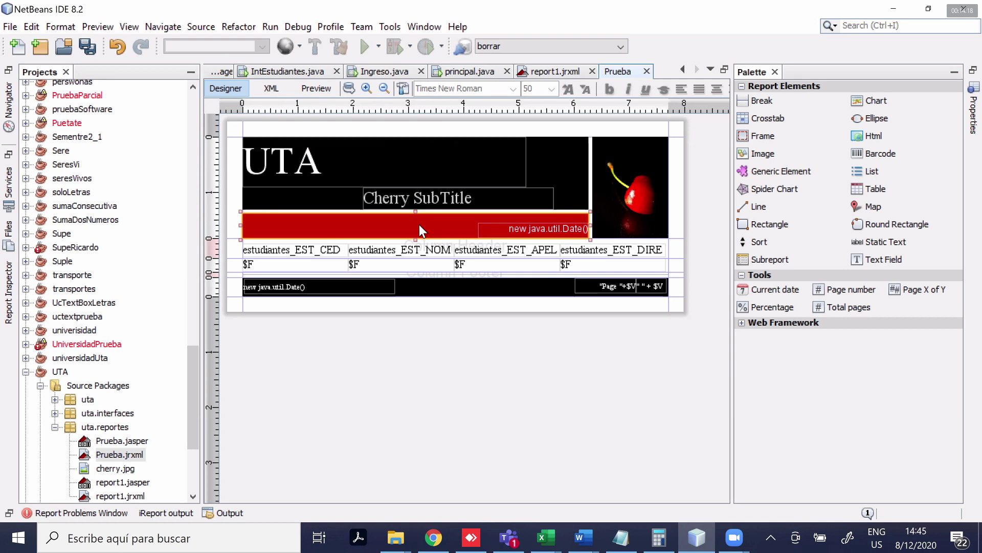
# Rename the column headers to CEDULA, NOMBRE, APELLIDO and DIRECCION
pyautogui.click(320, 254)
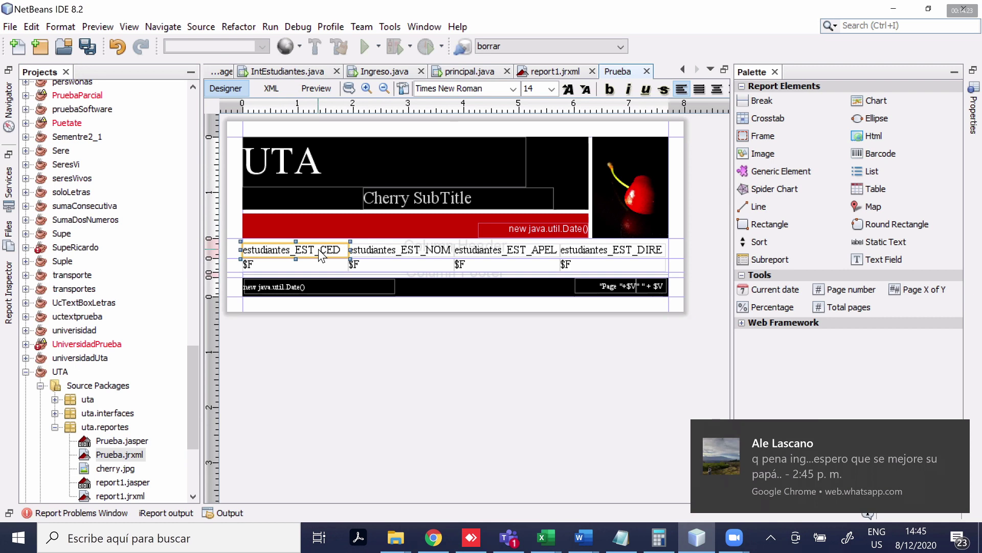
pyautogui.doubleClick(305, 248)
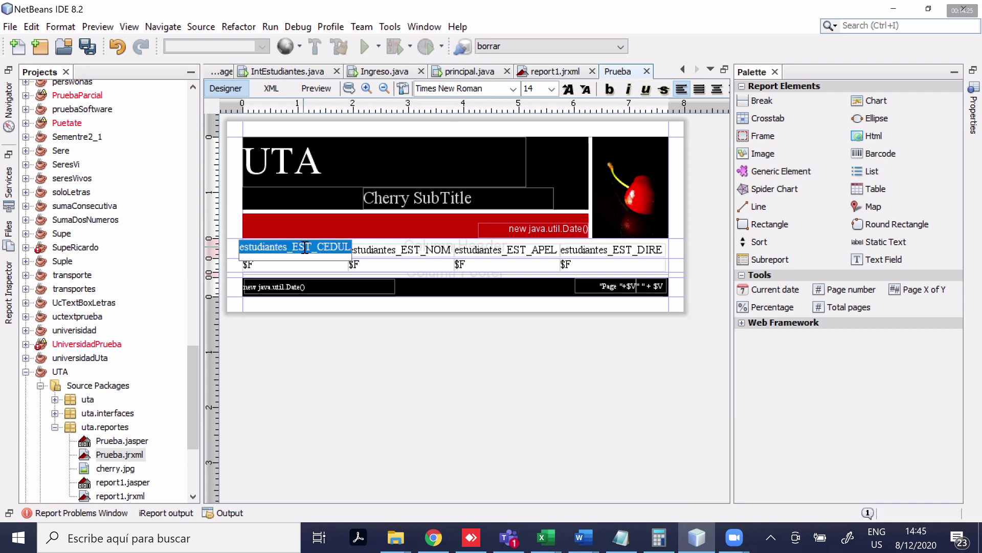
pyautogui.write('CEDULA')
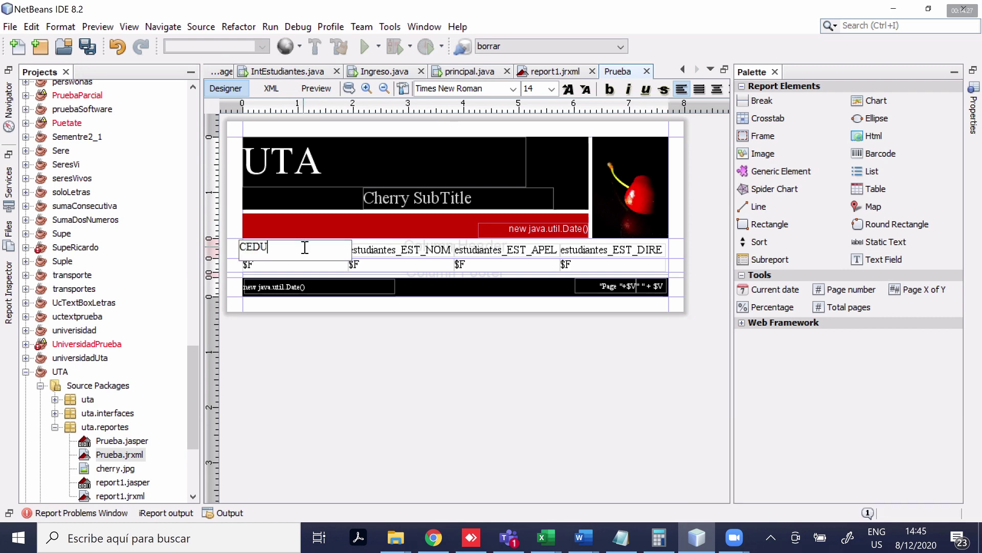
pyautogui.doubleClick(389, 249)
pyautogui.write('NOMBRE')
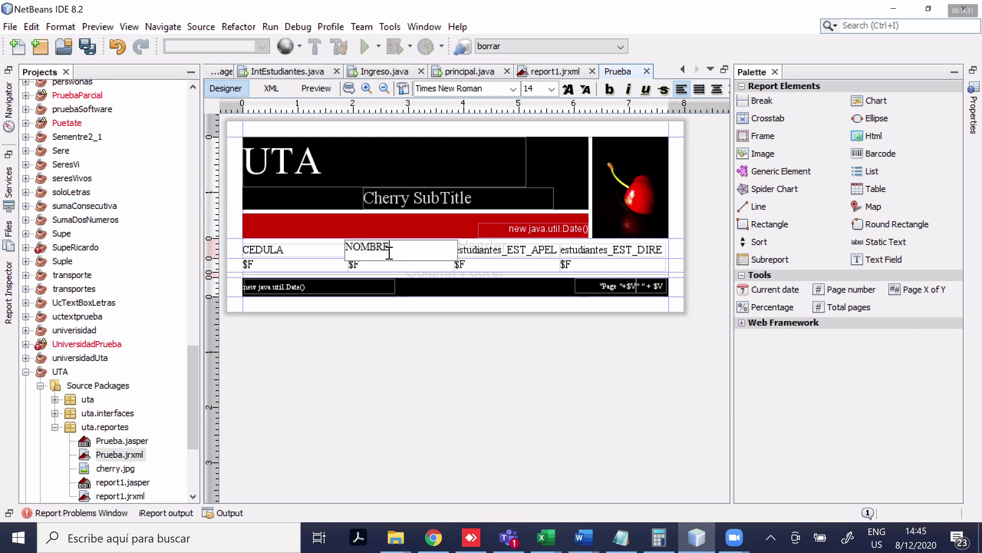
pyautogui.doubleClick(493, 250)
pyautogui.write('APELLIDO')
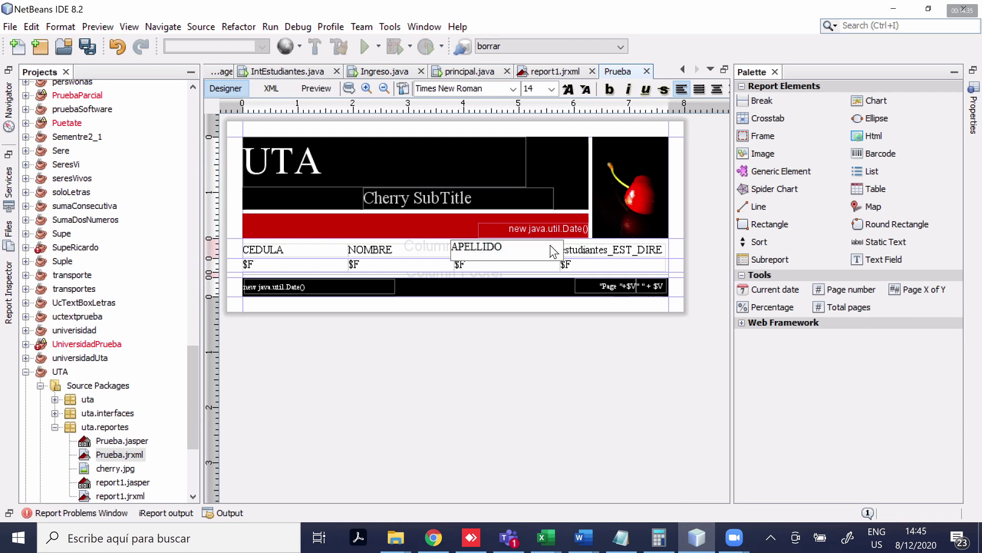
pyautogui.click(591, 252)
pyautogui.doubleClick(592, 252)
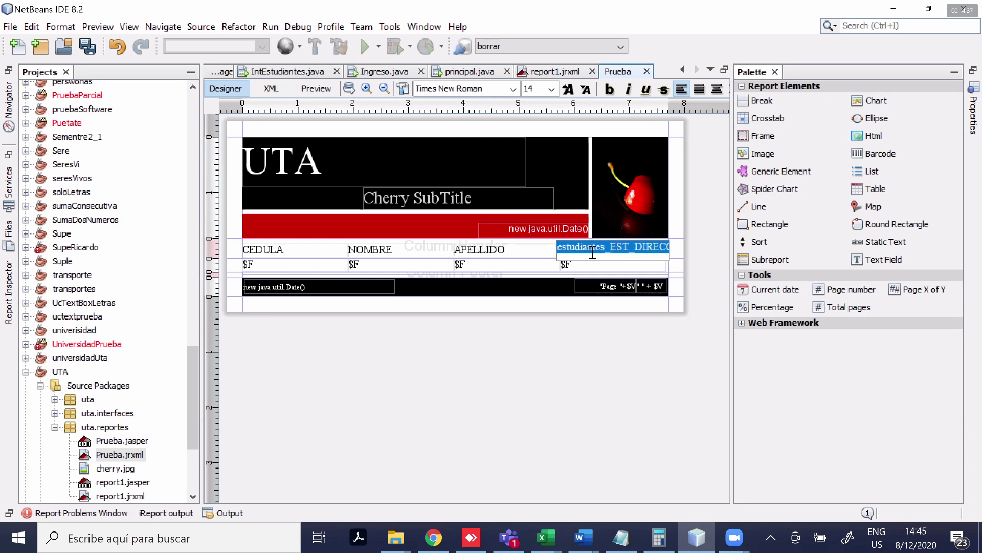
pyautogui.write('DIRECCION')
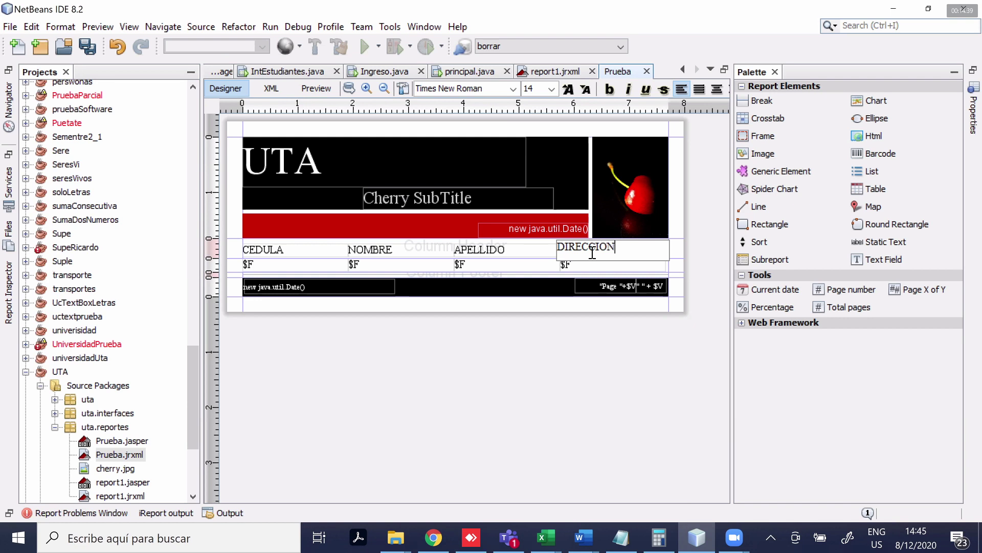
pyautogui.click(560, 353)
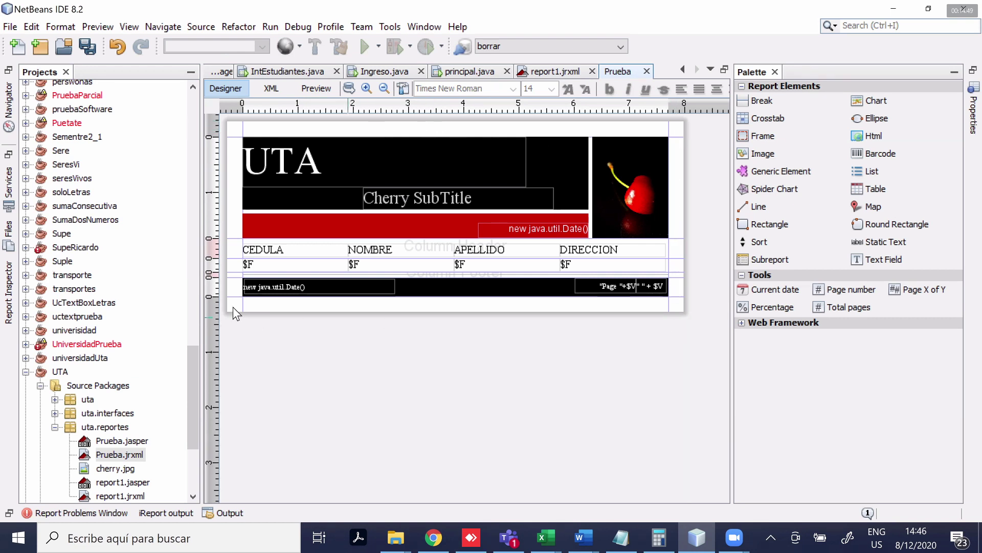
pyautogui.rightClick(349, 128)
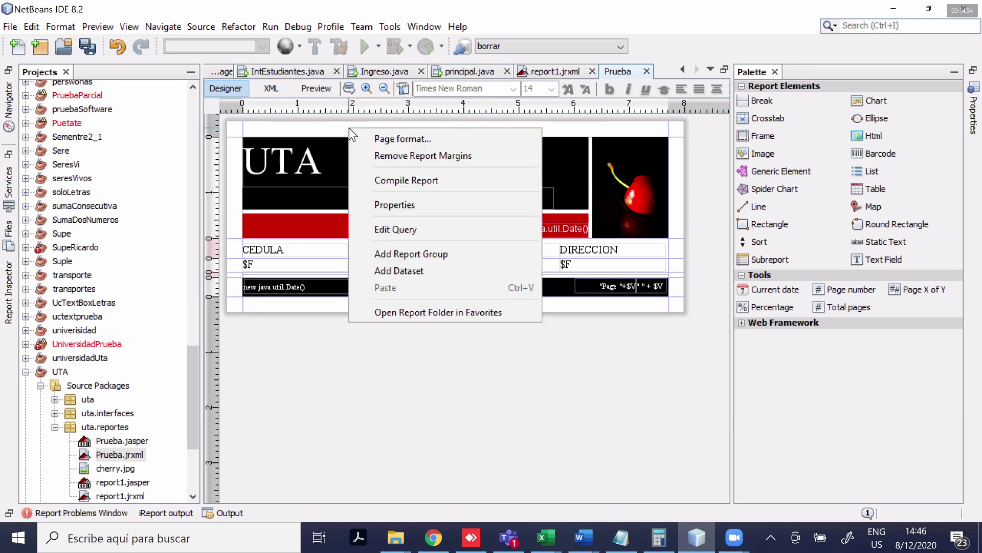
pyautogui.click(394, 139)
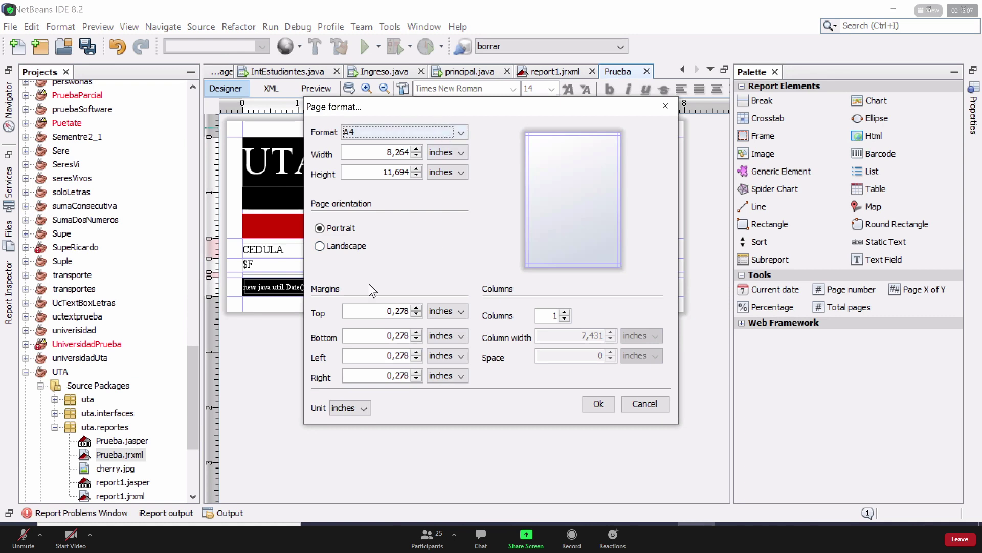
pyautogui.click(320, 246)
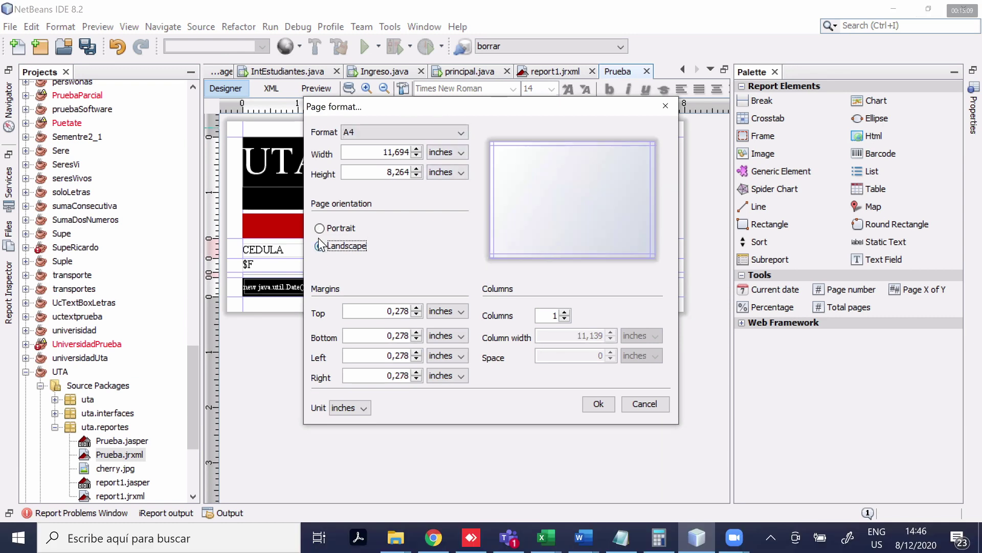
pyautogui.click(337, 229)
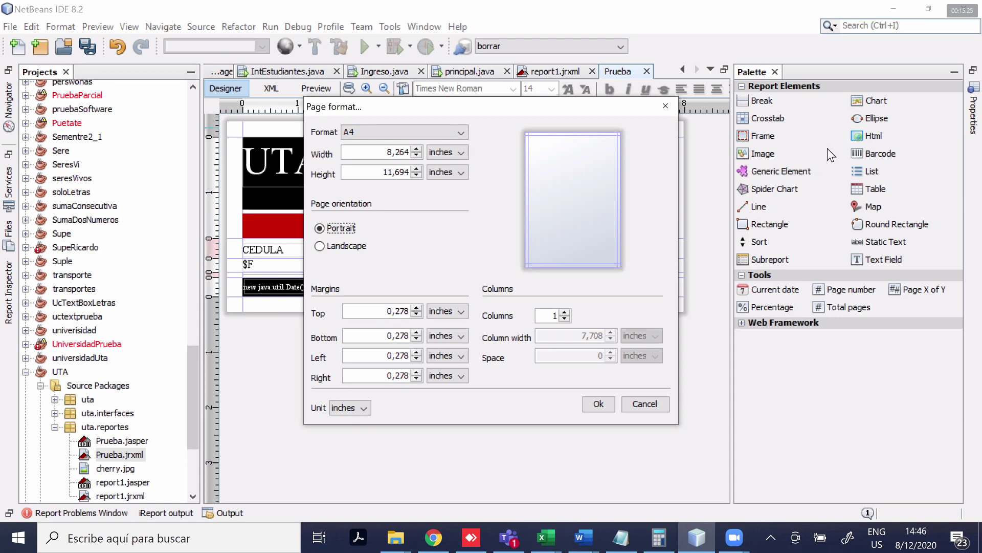
pyautogui.click(665, 109)
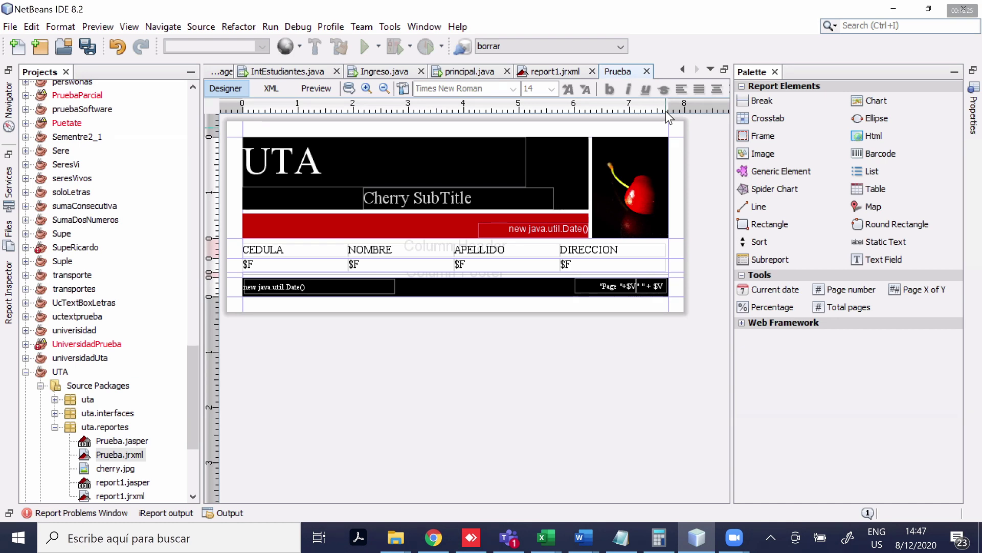
# Check Page format, then show the iReport output log for Prueba.jasper compilation
pyautogui.rightClick(410, 128)
pyautogui.click(451, 143)
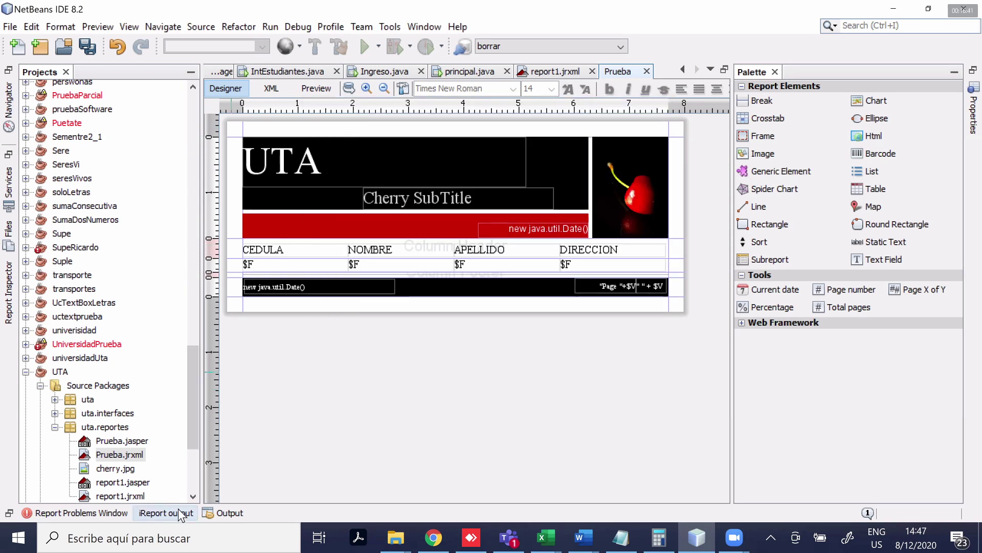
pyautogui.click(174, 512)
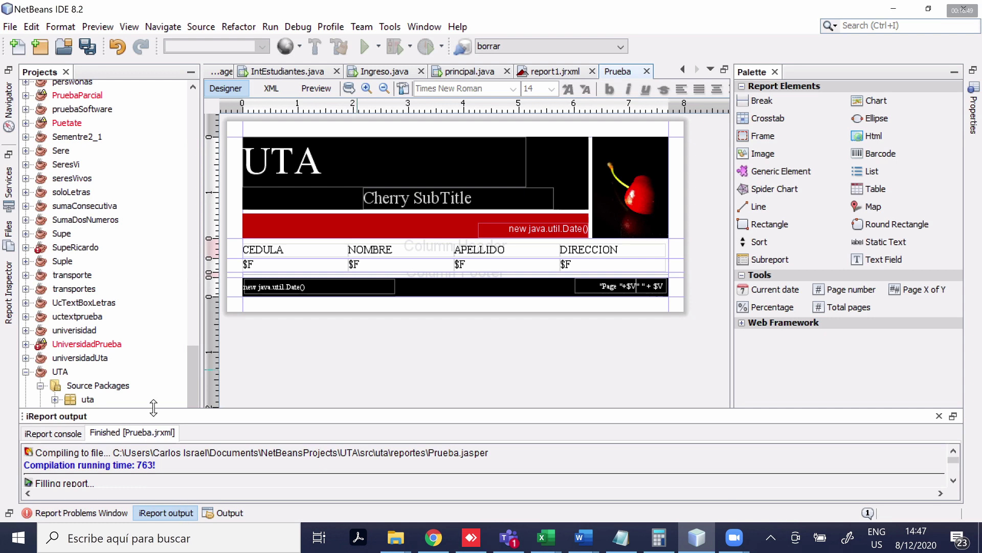
pyautogui.click(180, 511)
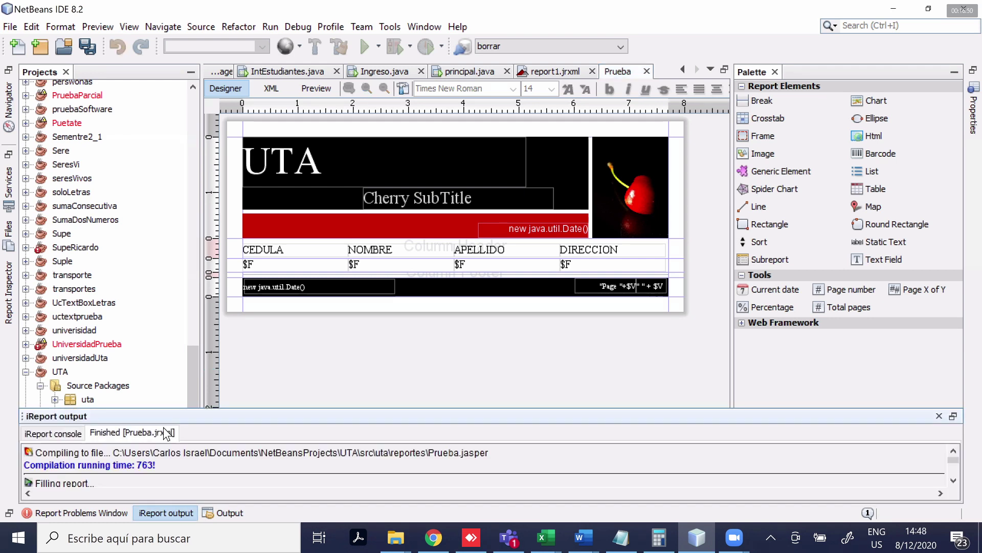
pyautogui.click(164, 507)
pyautogui.click(167, 514)
# Reset the IDE window layout, briefly switching to the browser and back
pyautogui.hotkey('alt', 't')
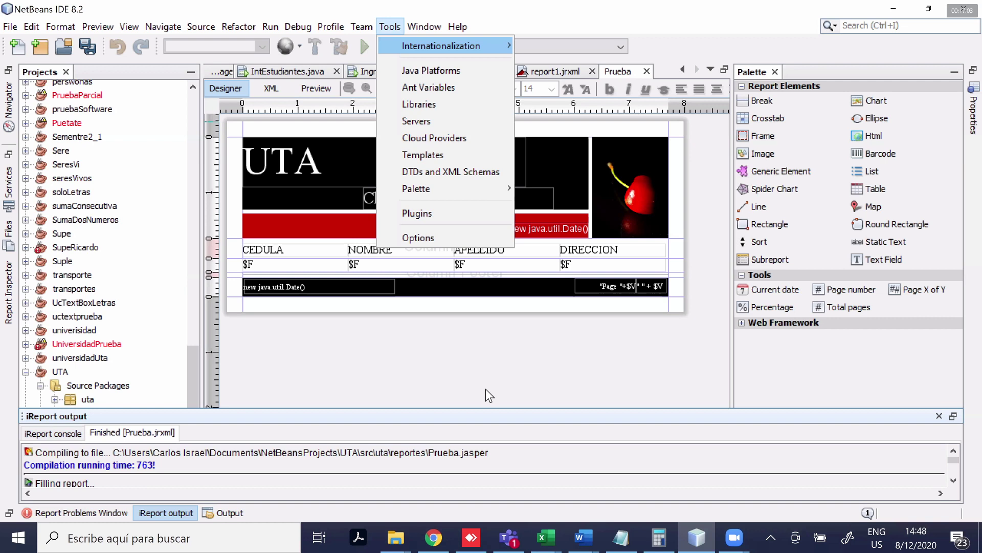
pyautogui.hotkey('alt', 'w')
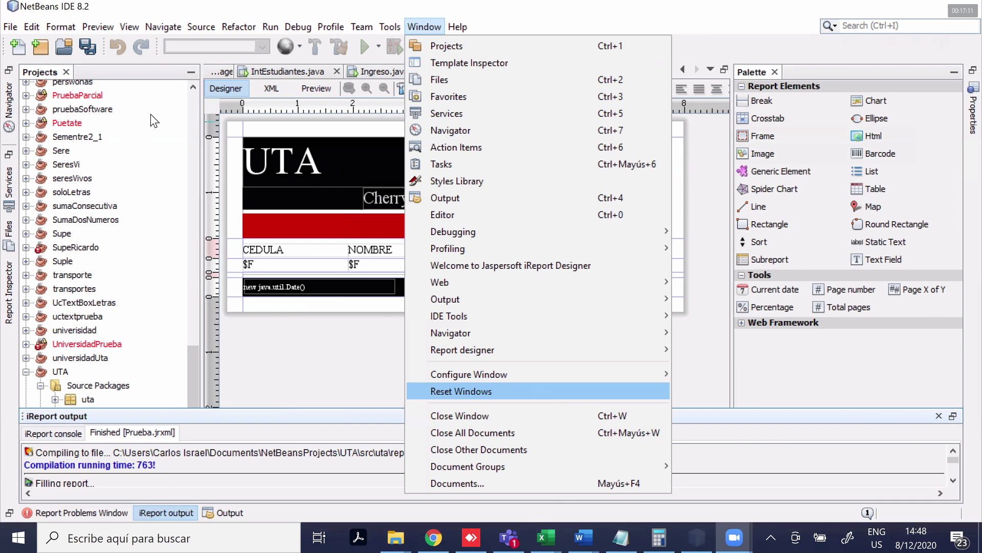
pyautogui.hotkey('alt', 'Tab')
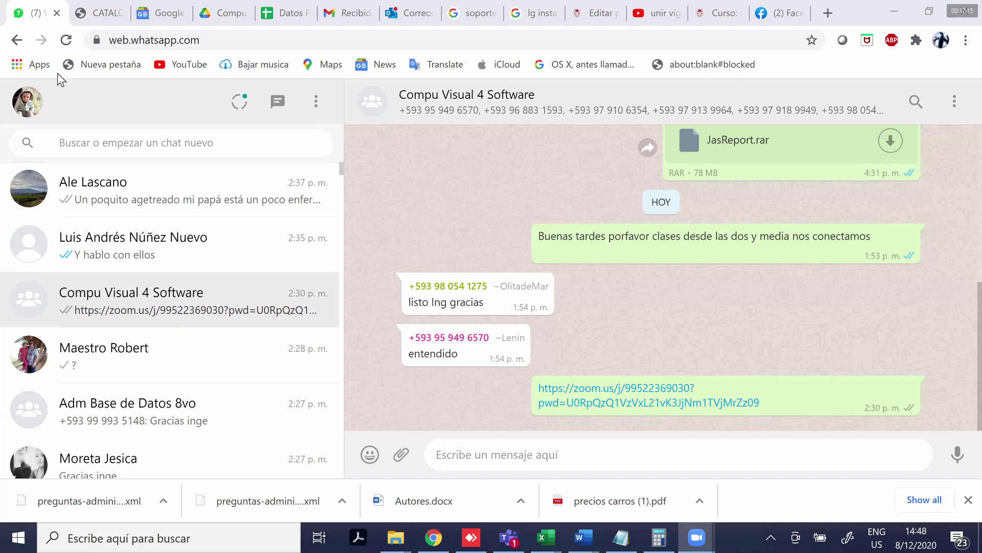
pyautogui.hotkey('alt', 'Tab')
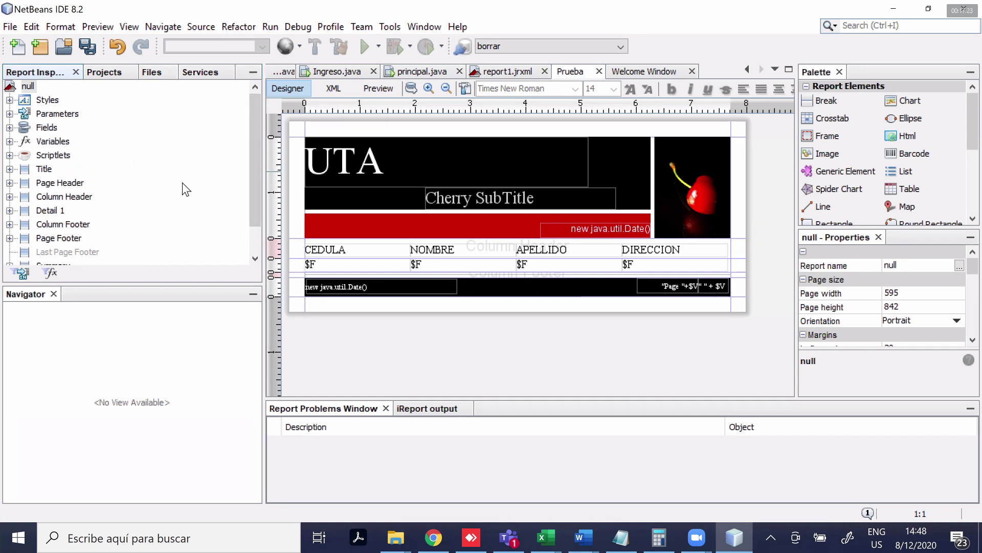
# Inspect the Title, Column Footer and Background band properties in Report Inspector
pyautogui.scroll(-1, 256, 216)
pyautogui.scroll(-2, 256, 216)
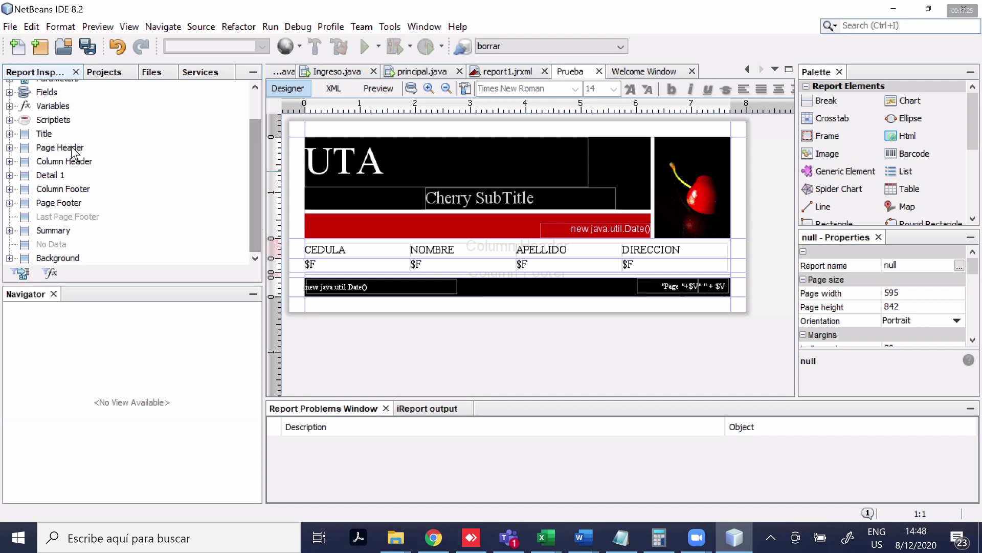
pyautogui.click(44, 134)
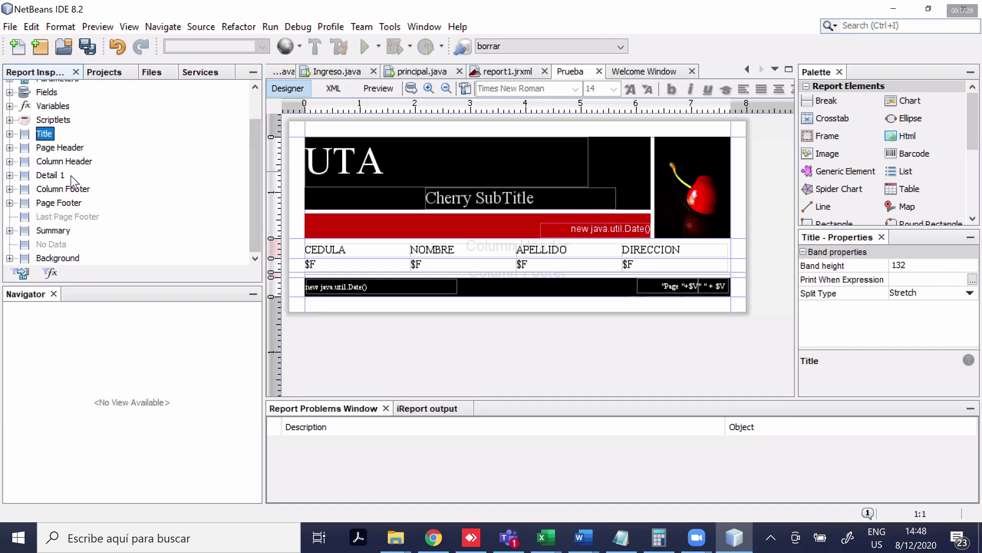
pyautogui.click(77, 189)
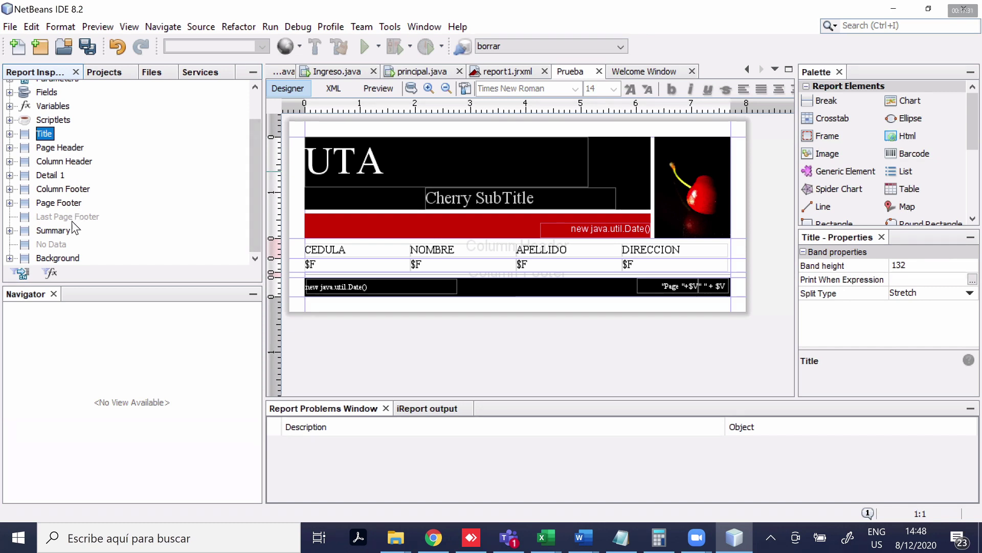
pyautogui.click(64, 259)
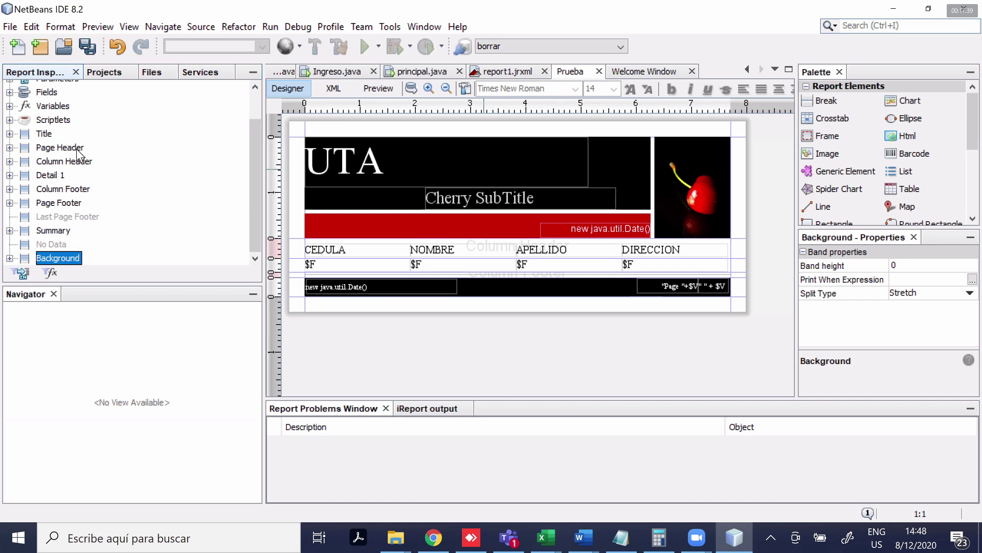
# Delete the Title band with its cherry banner and add a new empty Title band
pyautogui.press('Up')
pyautogui.press('Up')
pyautogui.press('Up')
pyautogui.press('Up')
pyautogui.press('Up')
pyautogui.press('Up')
pyautogui.press('Up')
pyautogui.press('Up')
pyautogui.press('Up')
pyautogui.hotkey('shift', 'F10')
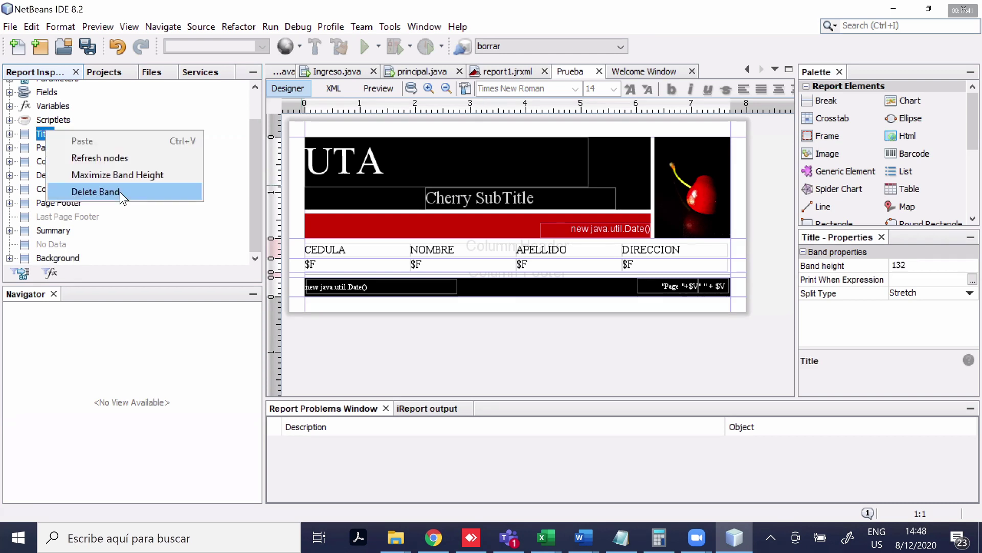
pyautogui.click(119, 191)
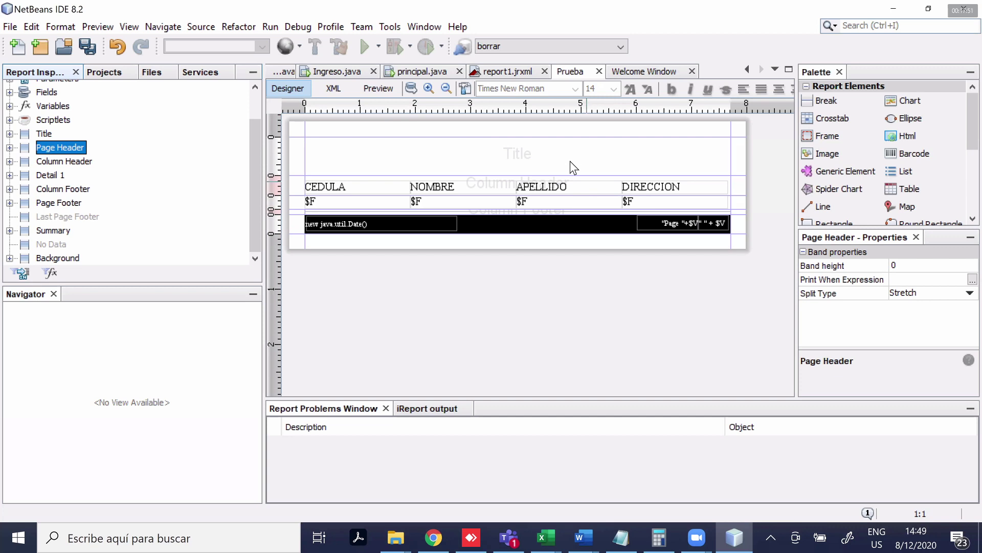
pyautogui.click(570, 161)
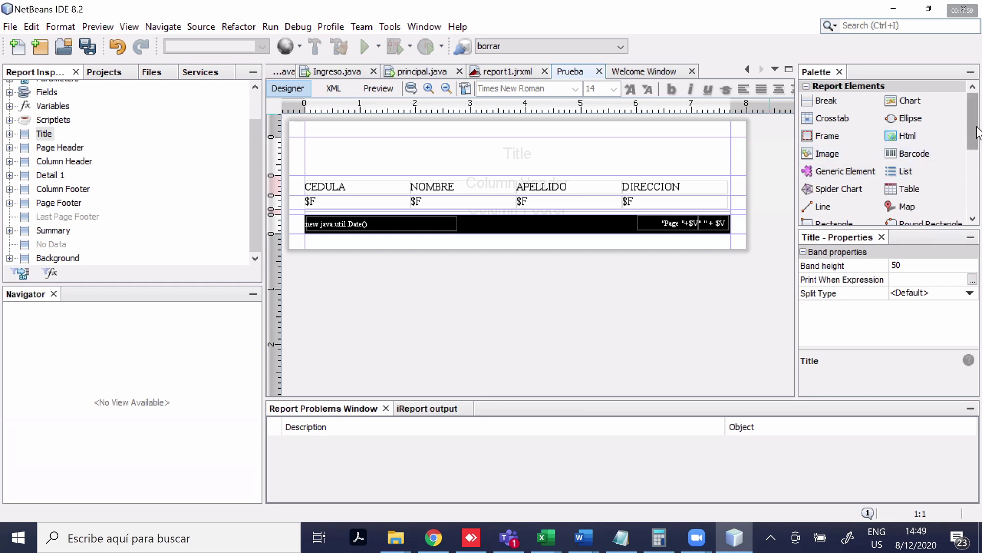
# Drop a Static Text into the Title band and set its text to UTA
pyautogui.moveTo(972, 131); pyautogui.dragTo(980, 160)
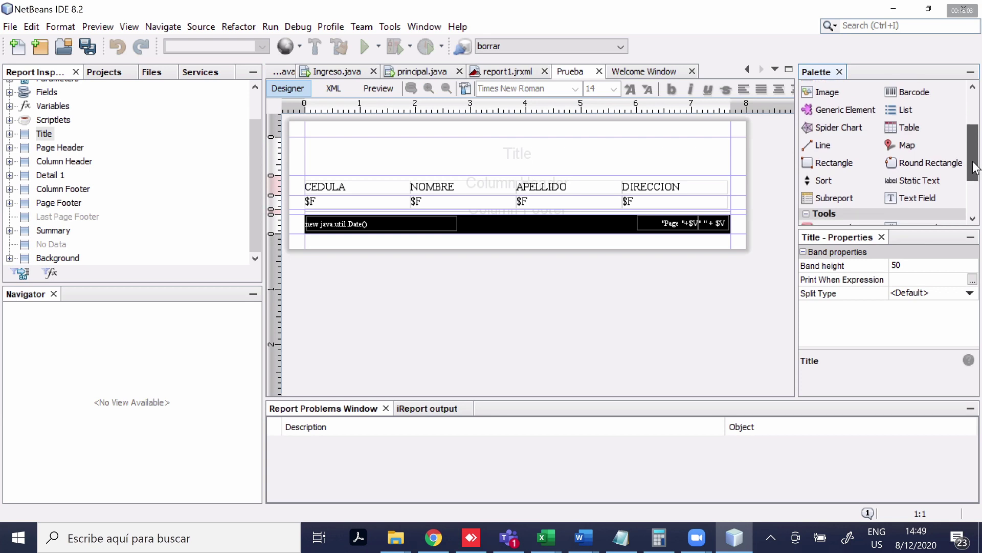
pyautogui.moveTo(930, 183); pyautogui.dragTo(466, 162)
pyautogui.doubleClick(467, 161)
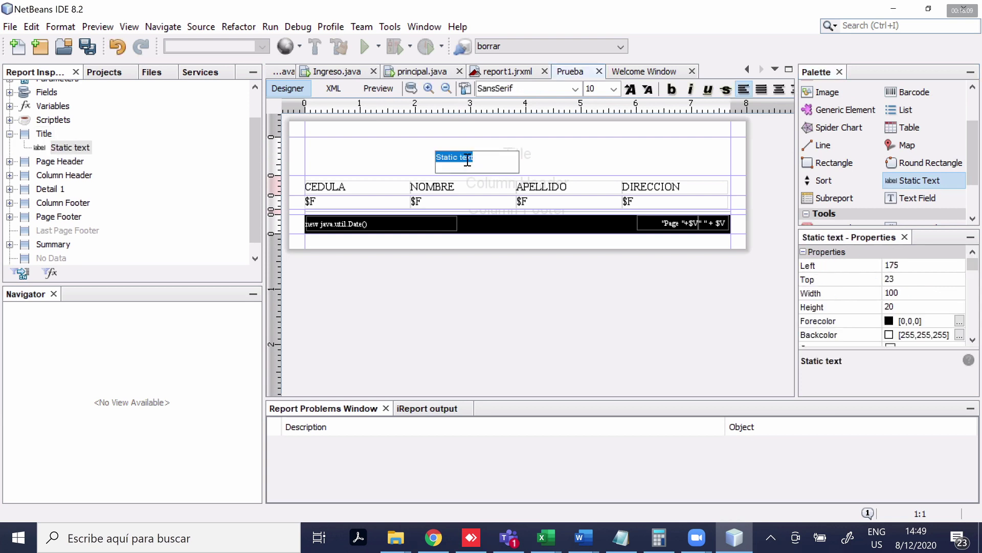
pyautogui.write('UTA')
pyautogui.hotkey('ctrl', 'a')
pyautogui.click(974, 264)
# Reposition the UTA label near the band centre, at left 186, top 19
pyautogui.scroll(-2, 935, 287)
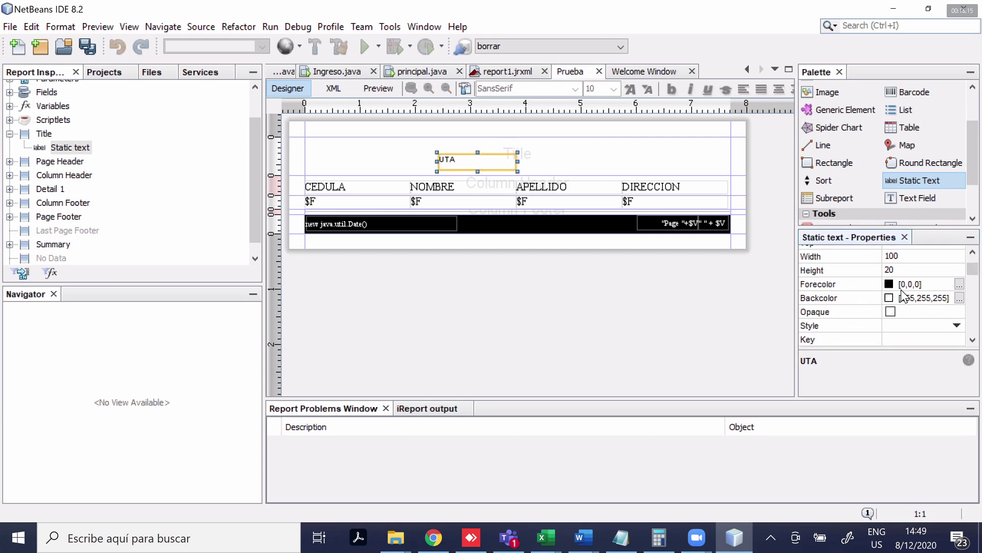
pyautogui.click(572, 170)
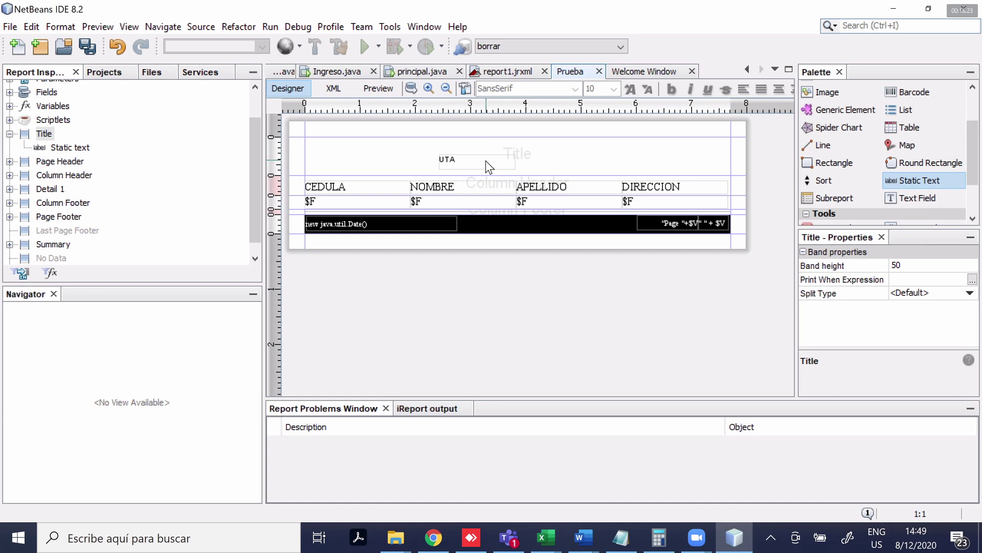
pyautogui.moveTo(486, 160); pyautogui.dragTo(487, 171)
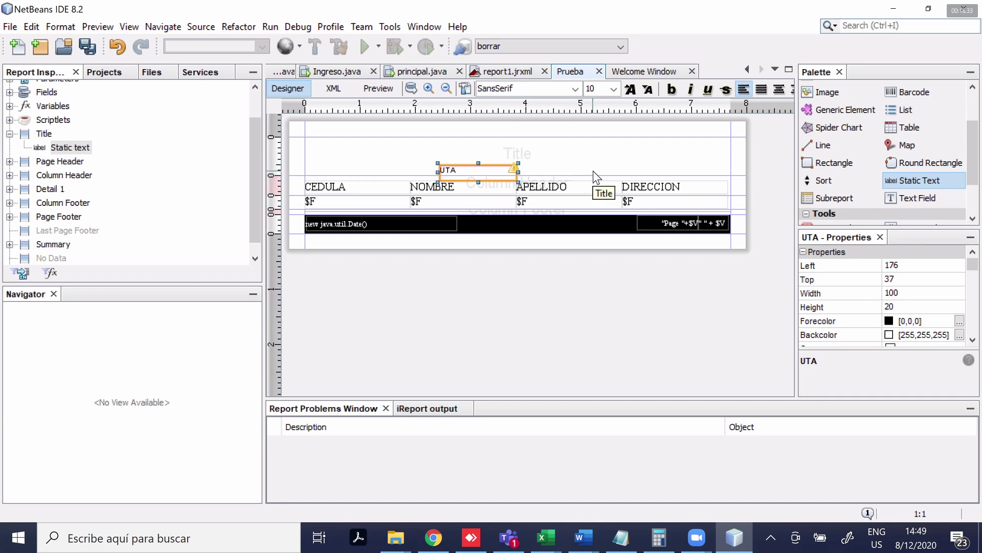
pyautogui.moveTo(492, 168)
pyautogui.mouseDown()
pyautogui.moveTo(497, 146)
pyautogui.moveTo(500, 156)
pyautogui.mouseUp()
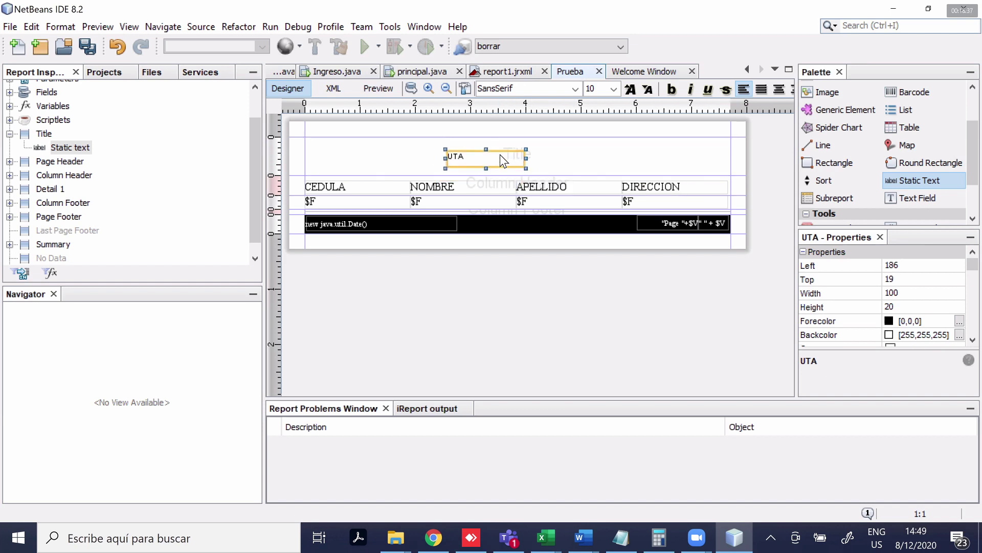
pyautogui.click(57, 244)
# Delete the Summary band and add it back as an empty band
pyautogui.rightClick(57, 245)
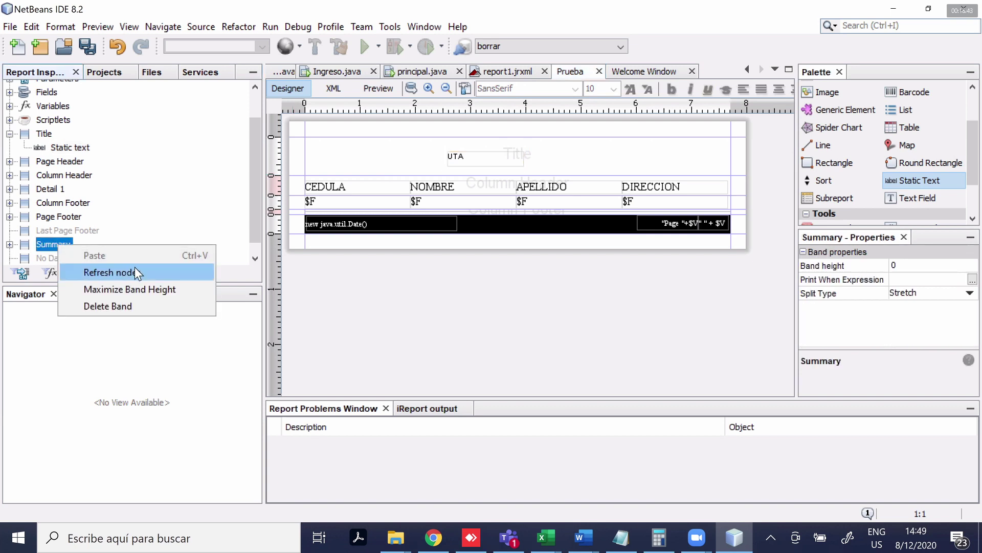
pyautogui.click(502, 266)
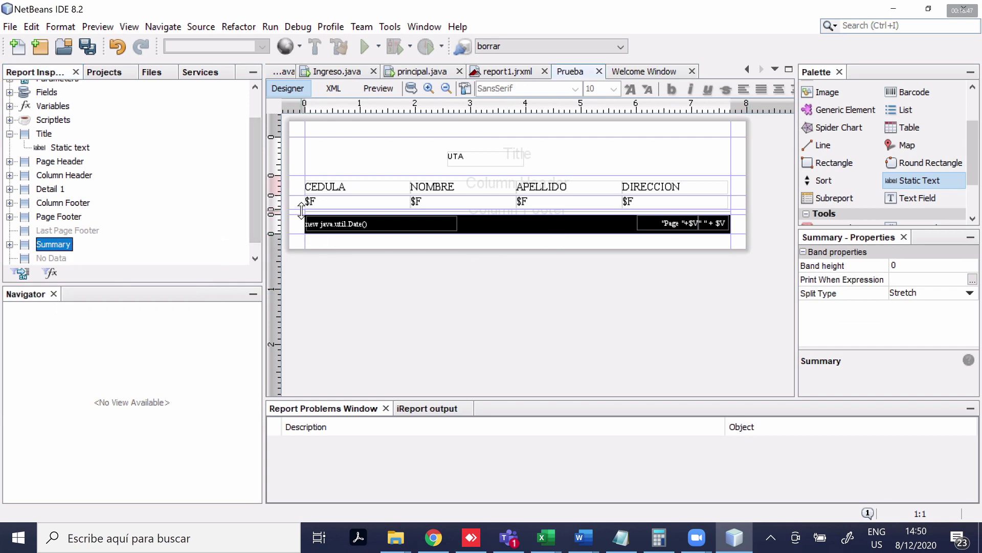
pyautogui.rightClick(46, 246)
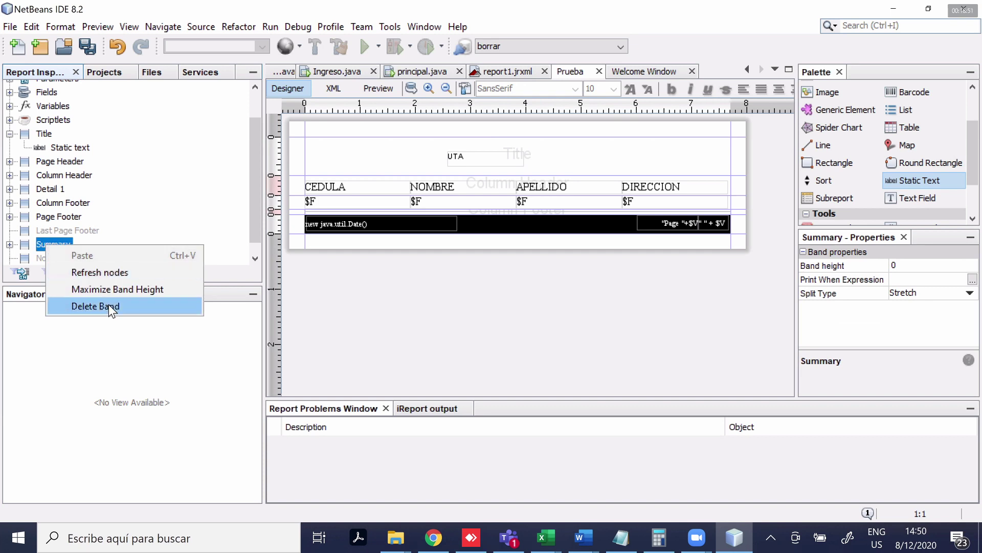
pyautogui.click(111, 307)
pyautogui.rightClick(54, 246)
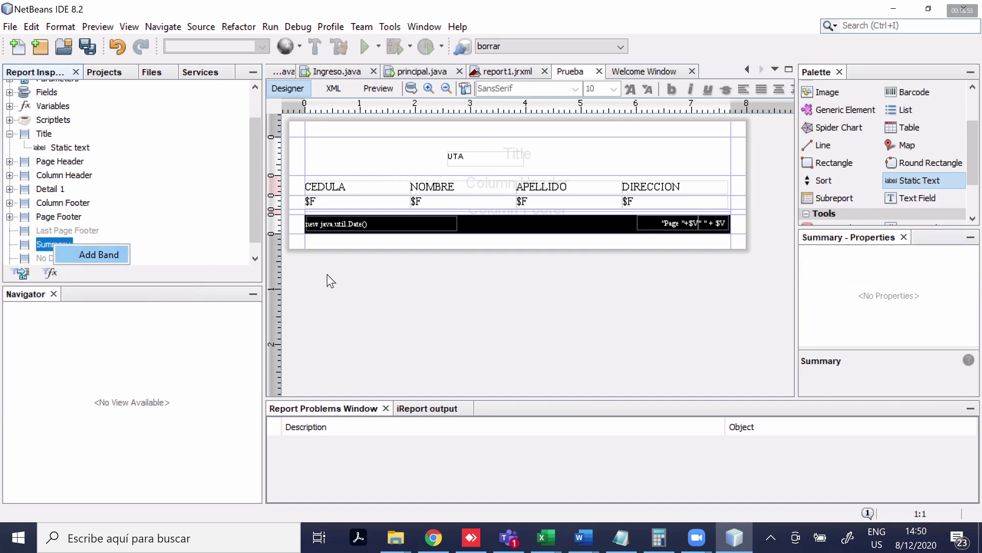
pyautogui.click(99, 255)
pyautogui.click(554, 244)
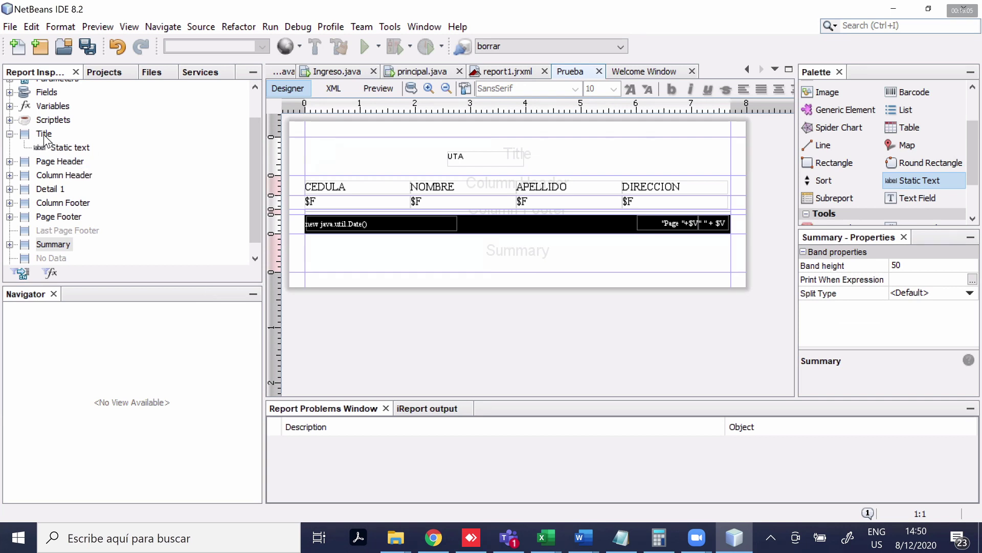
# Review Page Header, Column Header and Background bands, leaving Page Header at height 0
pyautogui.click(60, 162)
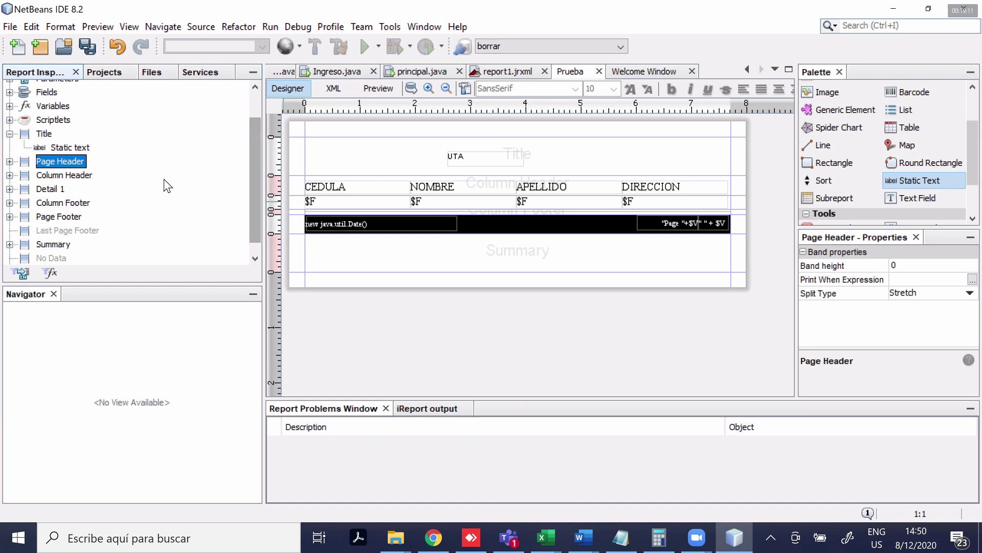
pyautogui.click(301, 210)
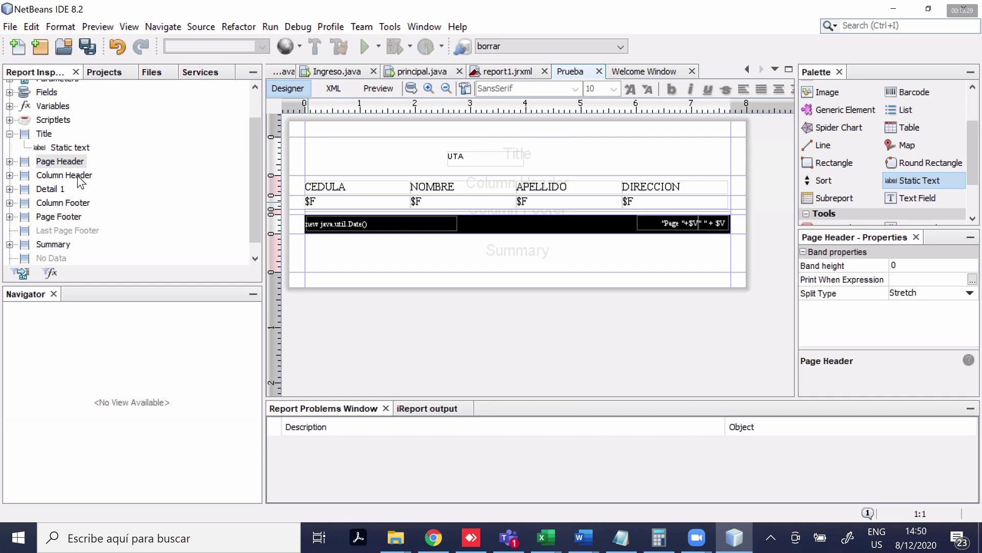
pyautogui.click(81, 176)
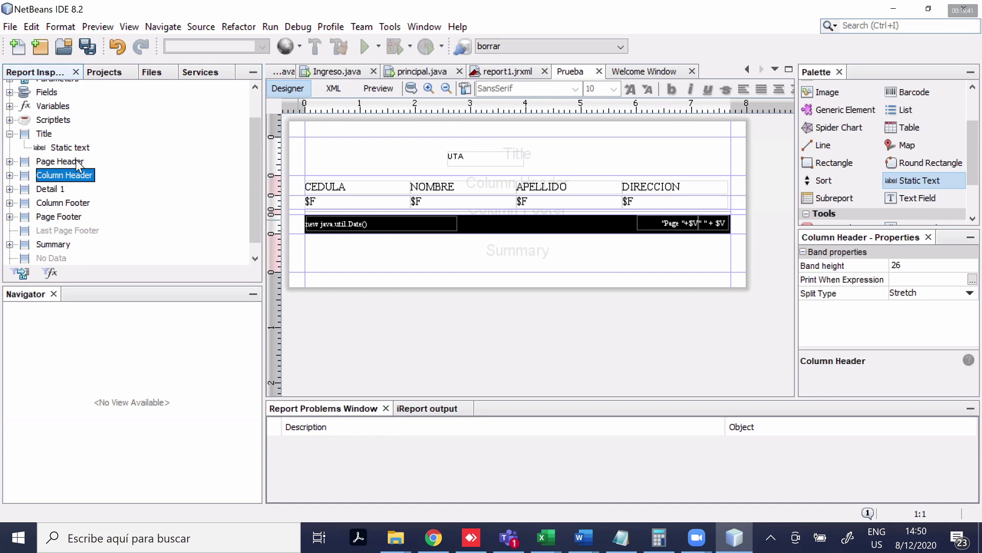
pyautogui.click(79, 162)
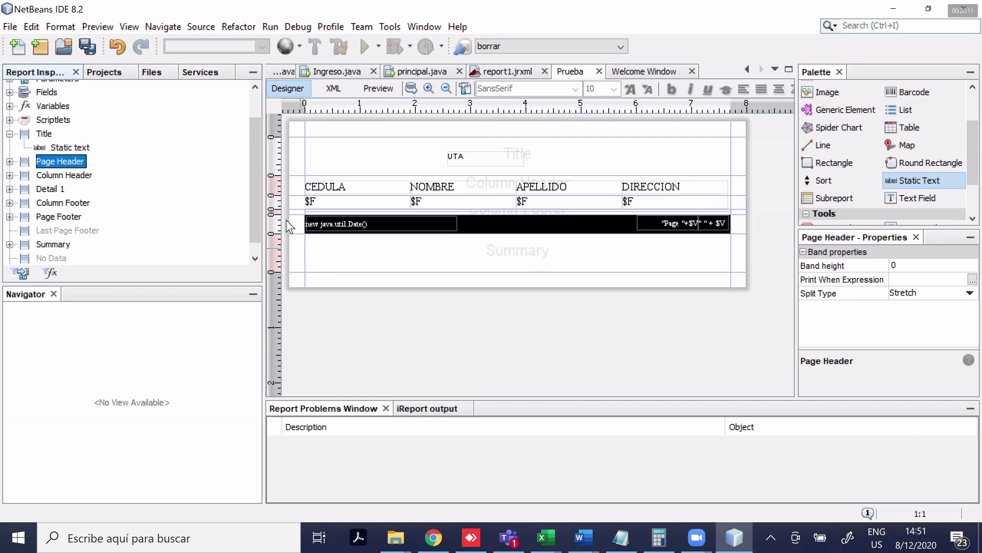
pyautogui.scroll(-1, 252, 225)
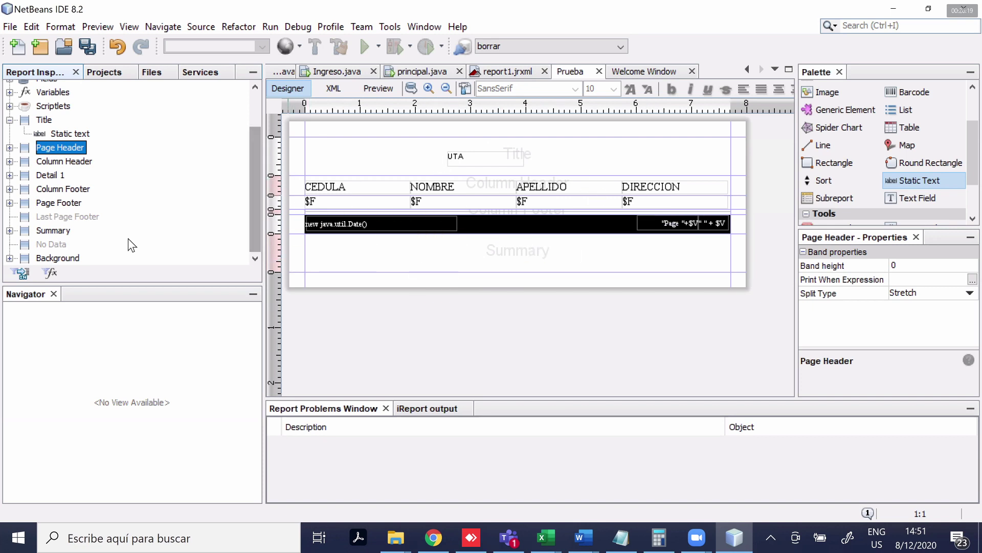
pyautogui.click(73, 260)
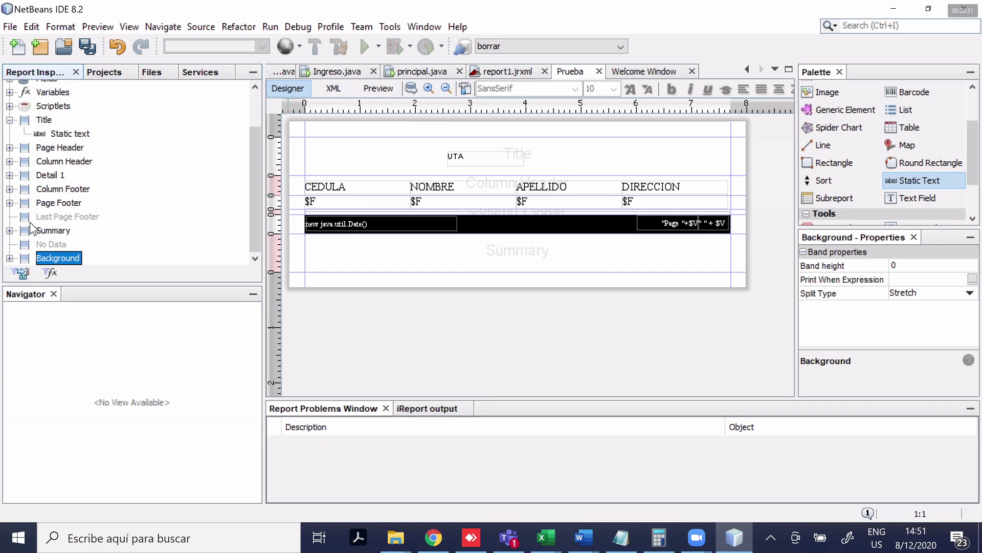
pyautogui.click(382, 91)
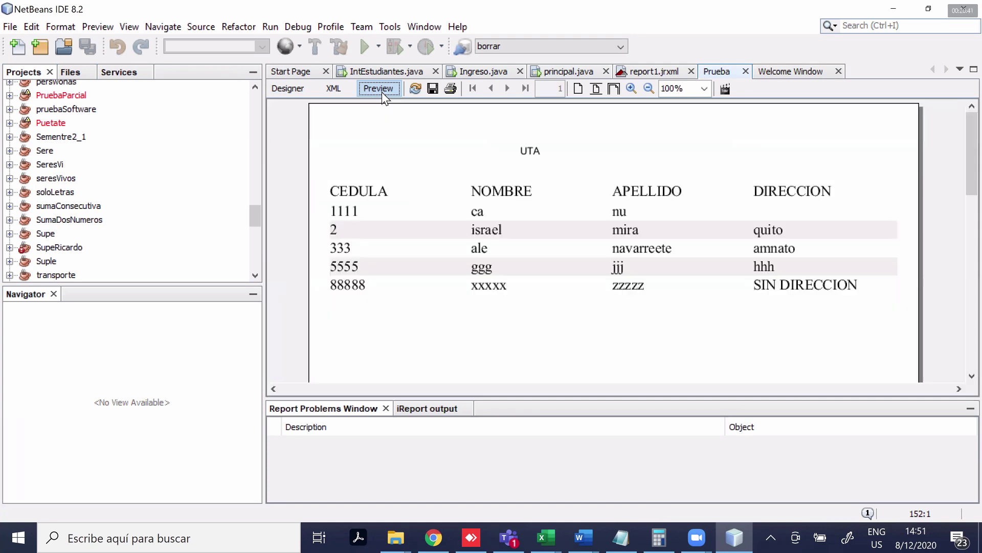
pyautogui.click(275, 90)
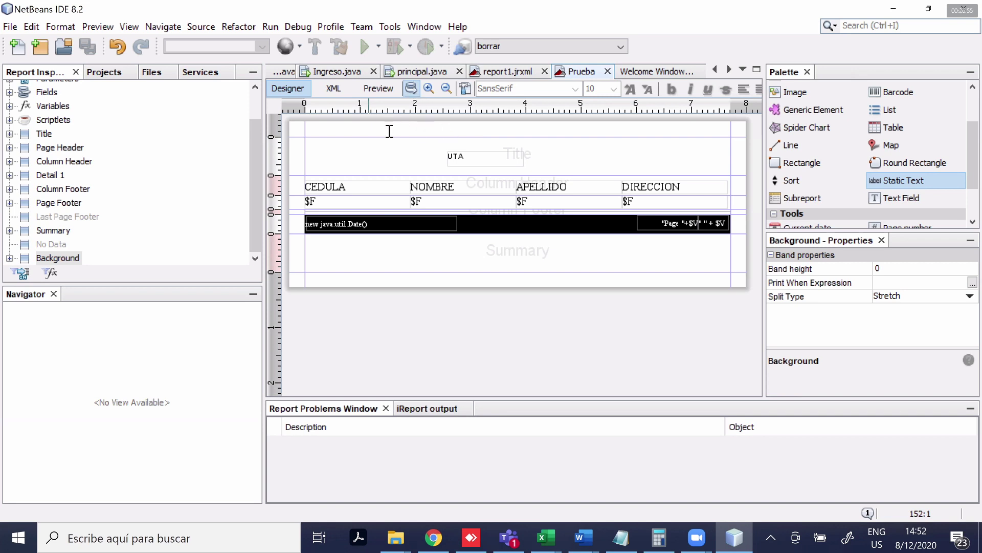
pyautogui.click(410, 89)
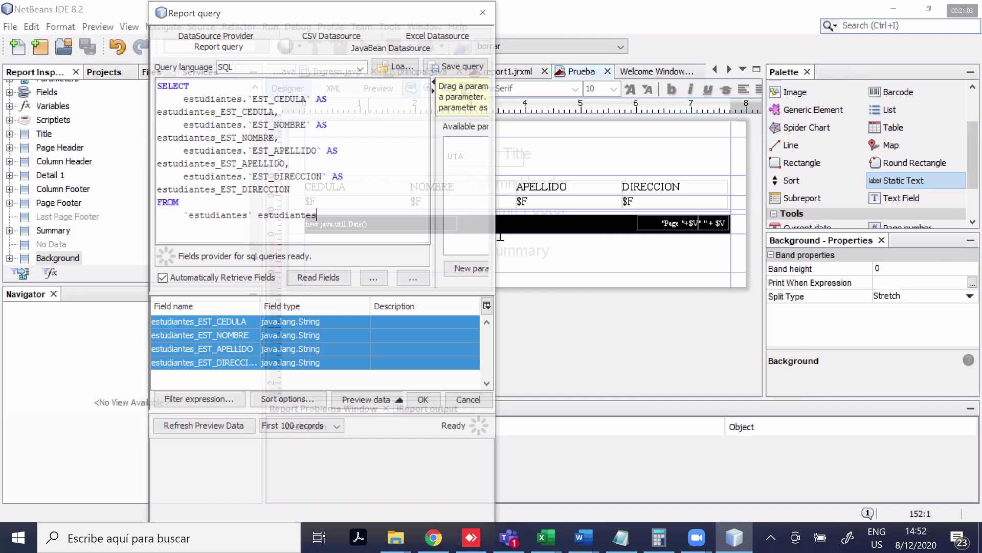
pyautogui.write('hgshg')
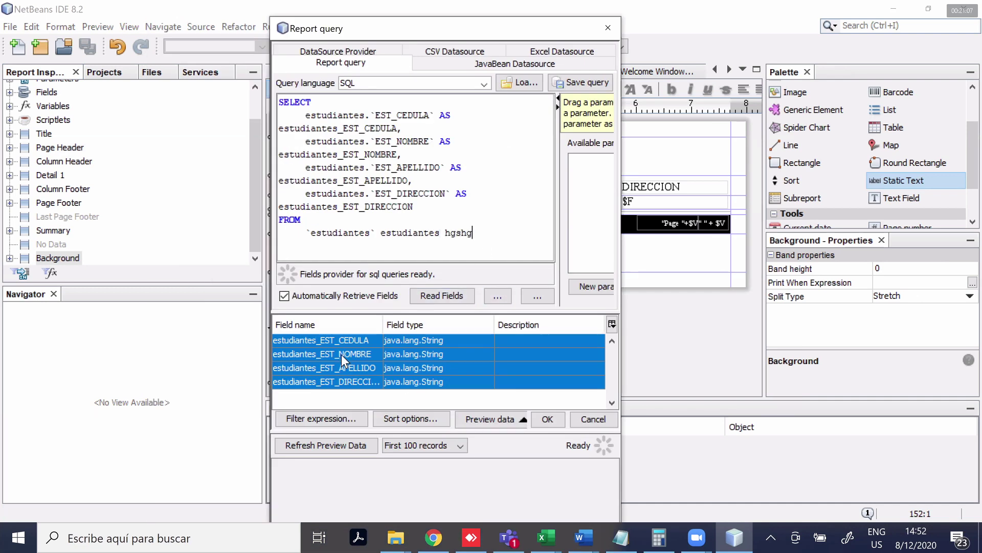
pyautogui.write('sh')
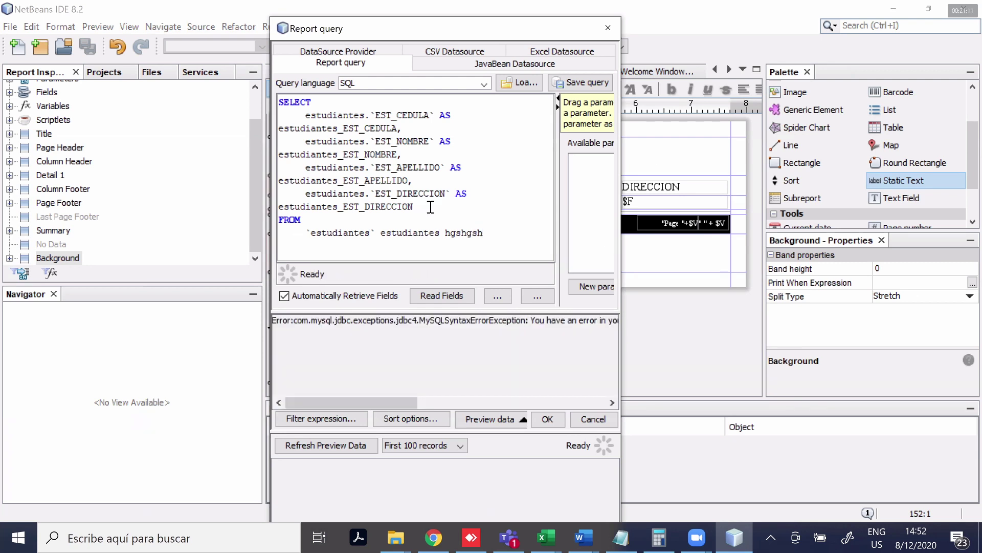
pyautogui.press('BackSpace')
pyautogui.press('BackSpace')
pyautogui.press('BackSpace')
pyautogui.press('BackSpace')
pyautogui.press('BackSpace')
pyautogui.press('BackSpace')
pyautogui.press('BackSpace')
pyautogui.press('BackSpace')
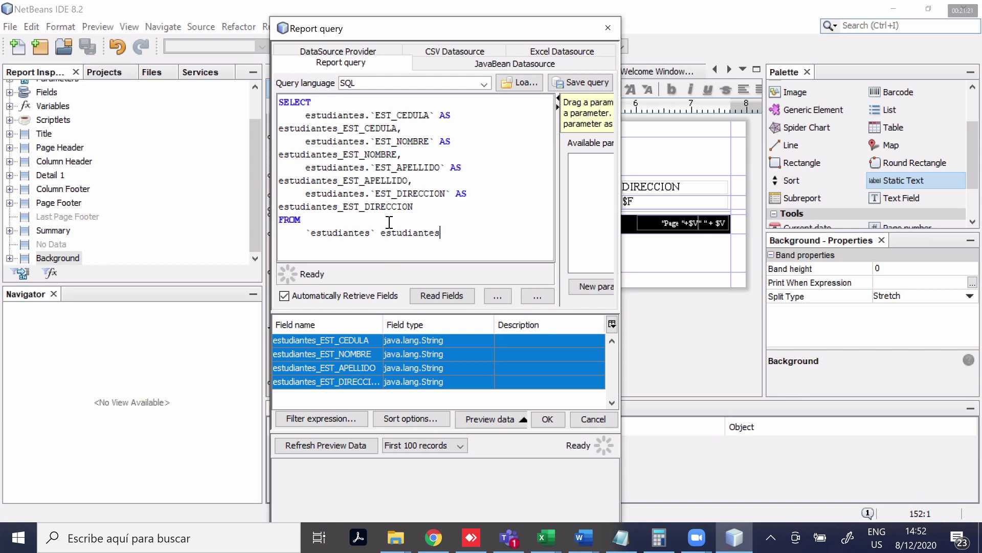
pyautogui.click(608, 28)
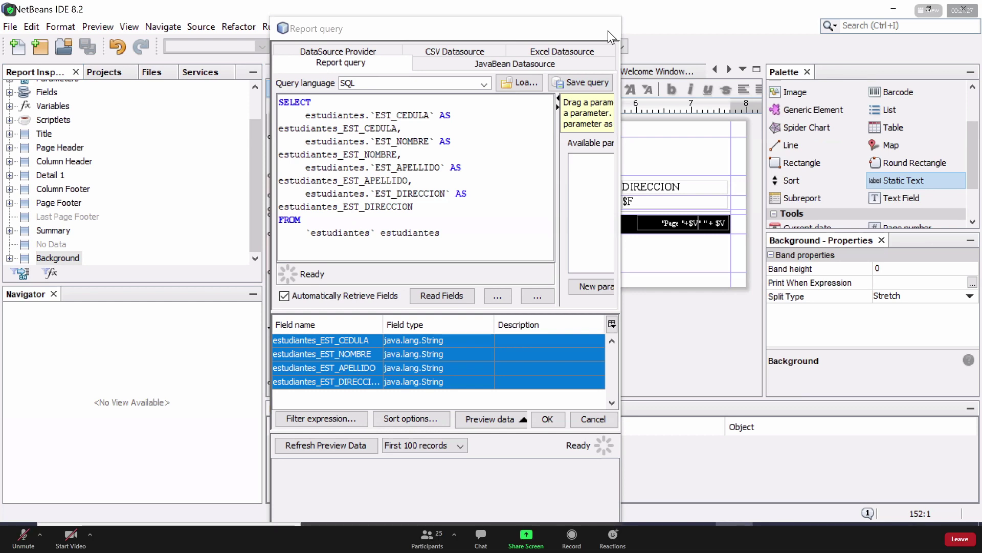
pyautogui.click(608, 29)
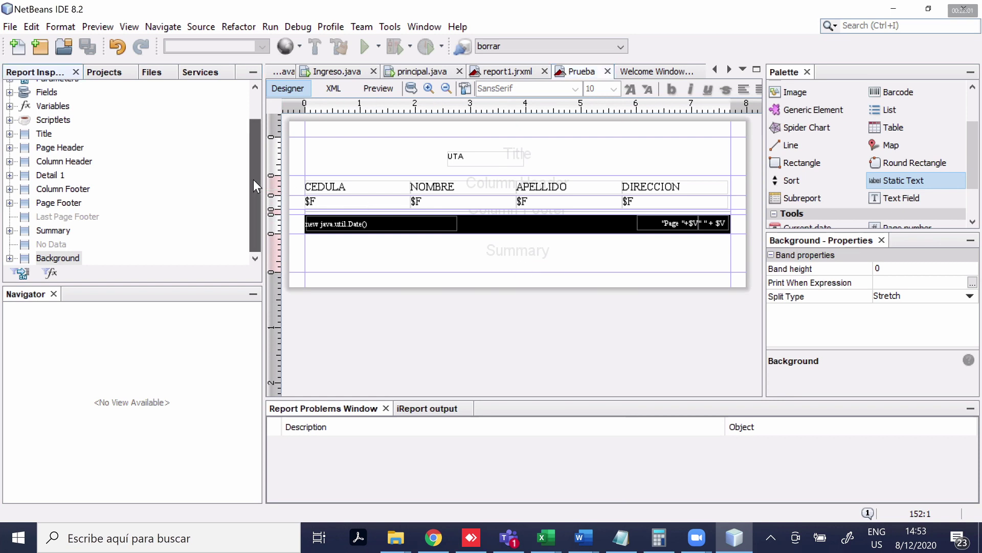
# Launch a new Report Wizard from the uta.reportes package in the Projects tree
pyautogui.moveTo(253, 191); pyautogui.dragTo(257, 123)
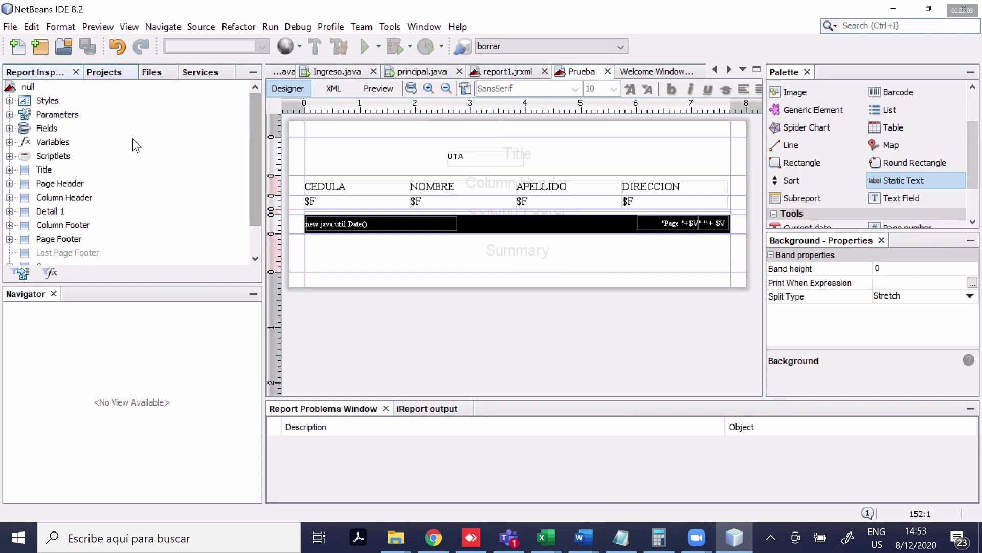
pyautogui.hotkey('ctrl', 'shift', '1')
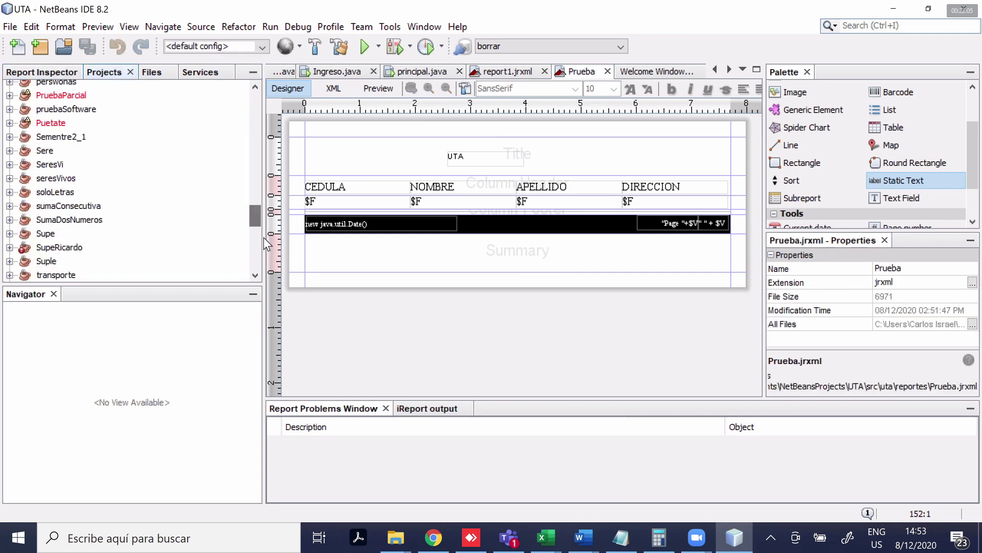
pyautogui.scroll(-1, 104, 157)
pyautogui.hotkey('ctrl', 'shift', '1')
pyautogui.click(92, 146)
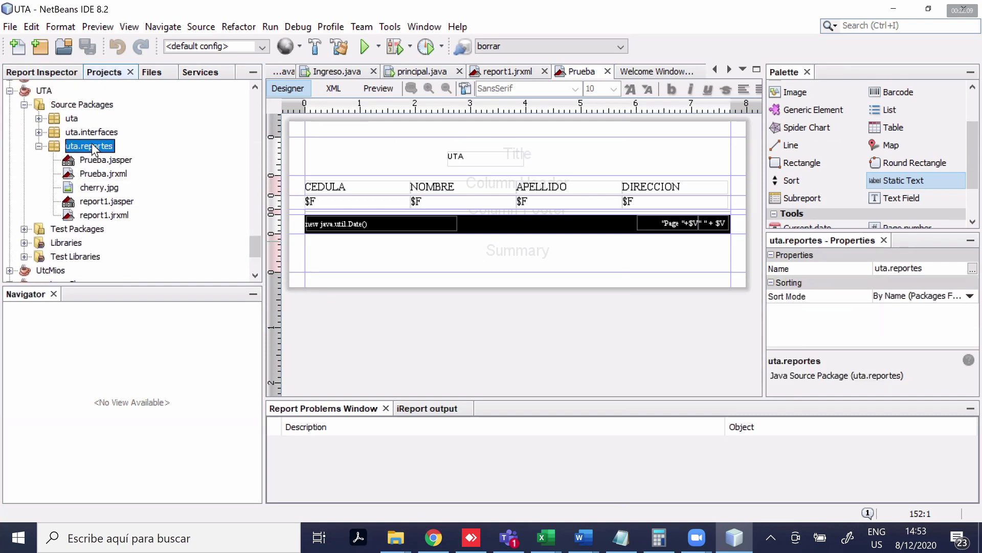
pyautogui.rightClick(92, 147)
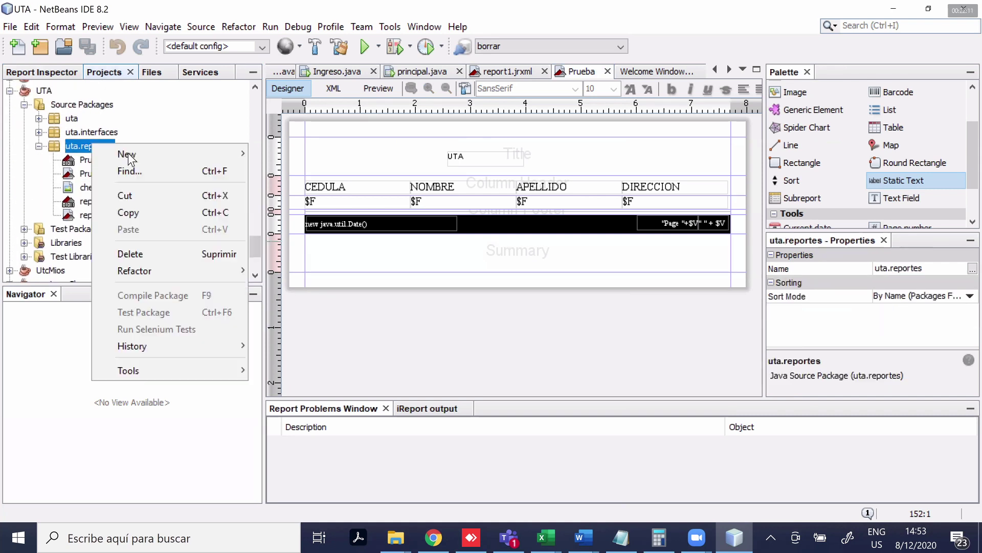
pyautogui.moveTo(171, 154)
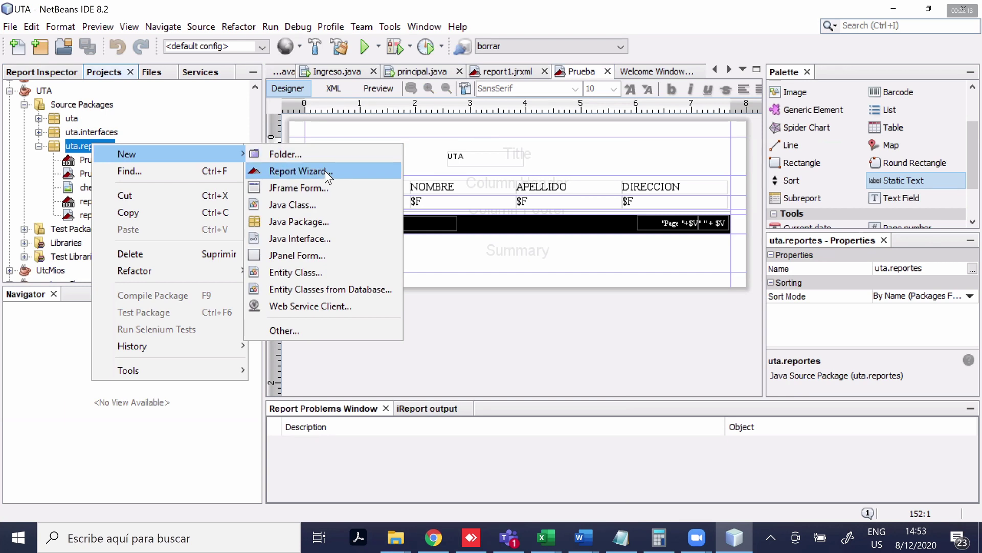
pyautogui.click(324, 170)
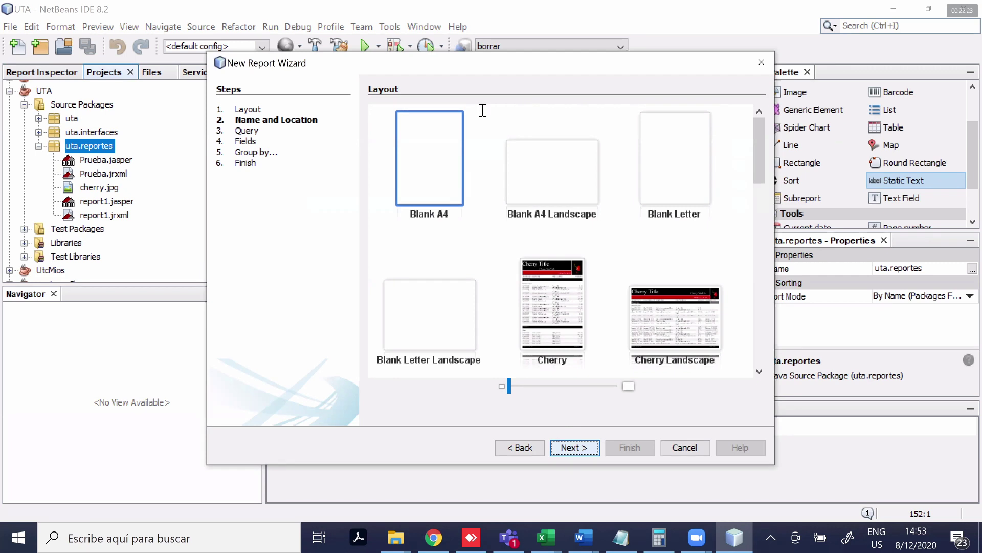
# Start a Blank A4 report and name the file ReporteEstudiantes
pyautogui.doubleClick(445, 107)
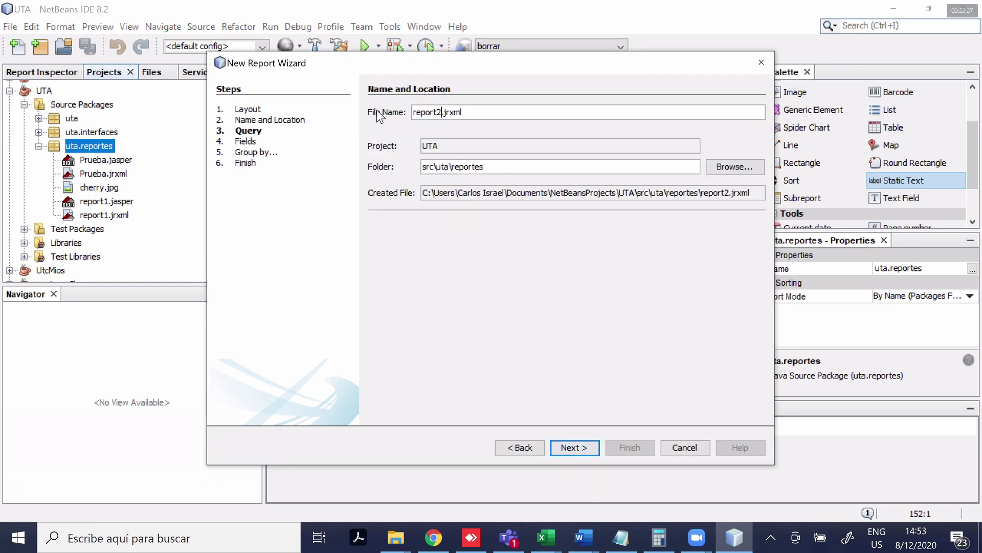
pyautogui.hotkey('shift', 'Home')
pyautogui.write('ReporteEstudiantes')
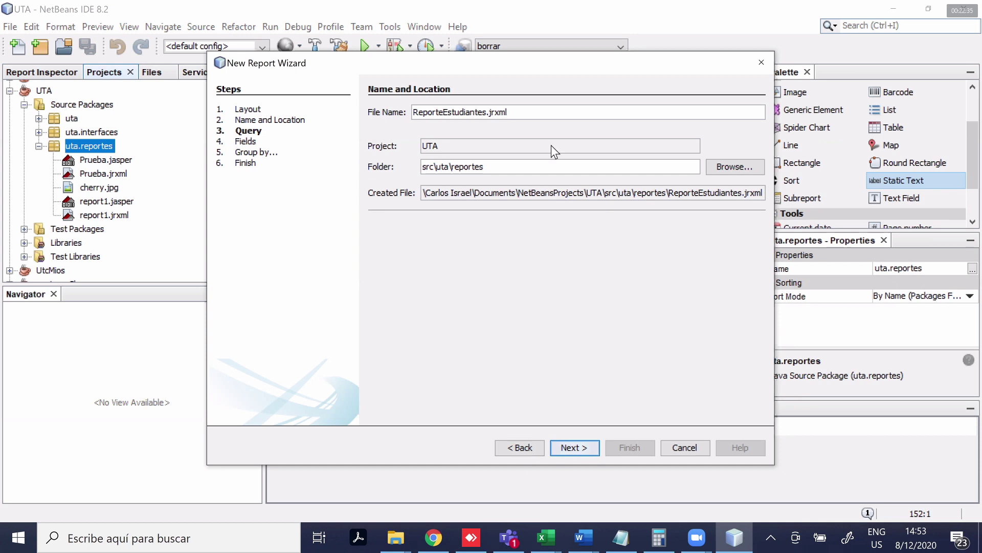
pyautogui.press('Return')
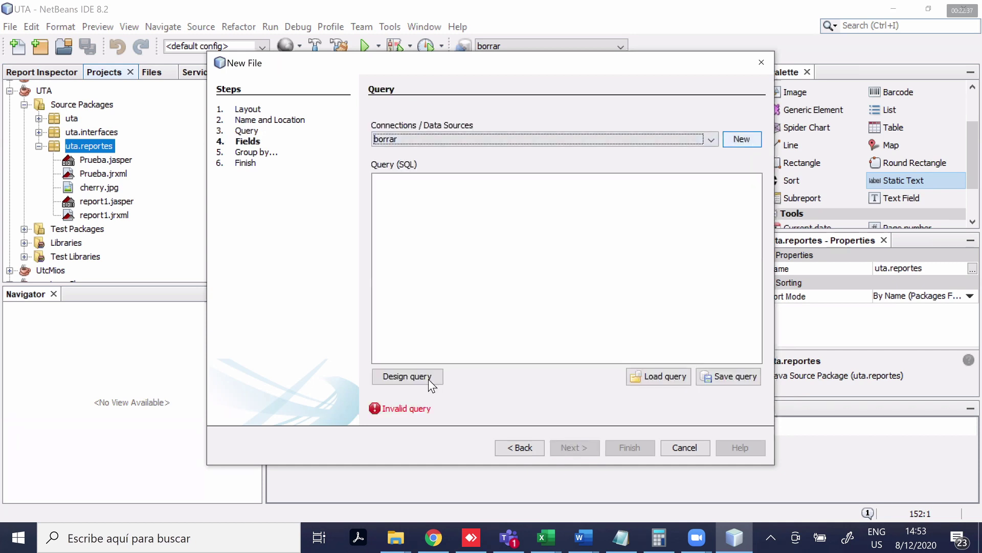
# Build the query on the estudiantes table, add all four fields, and finish the wizard
pyautogui.click(409, 376)
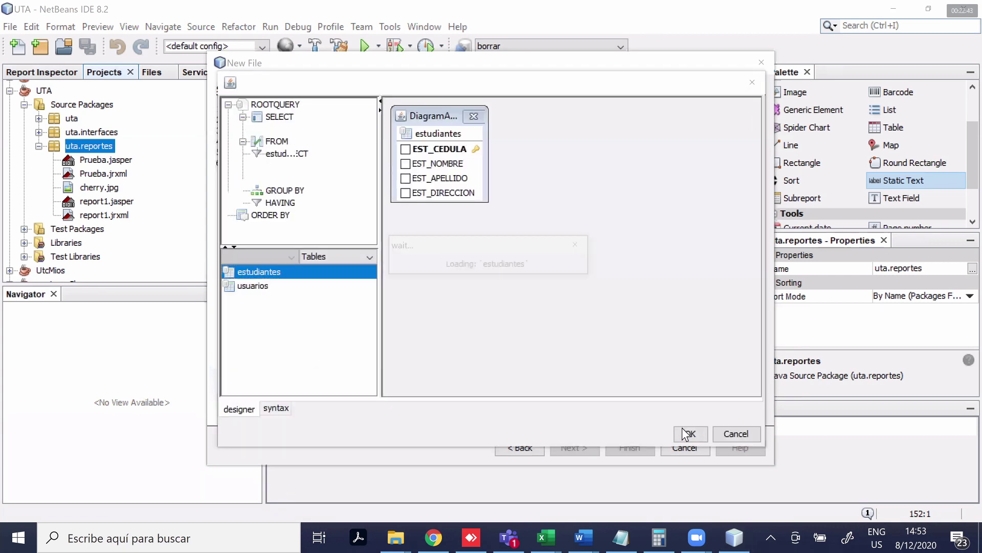
pyautogui.click(691, 434)
pyautogui.press('Return')
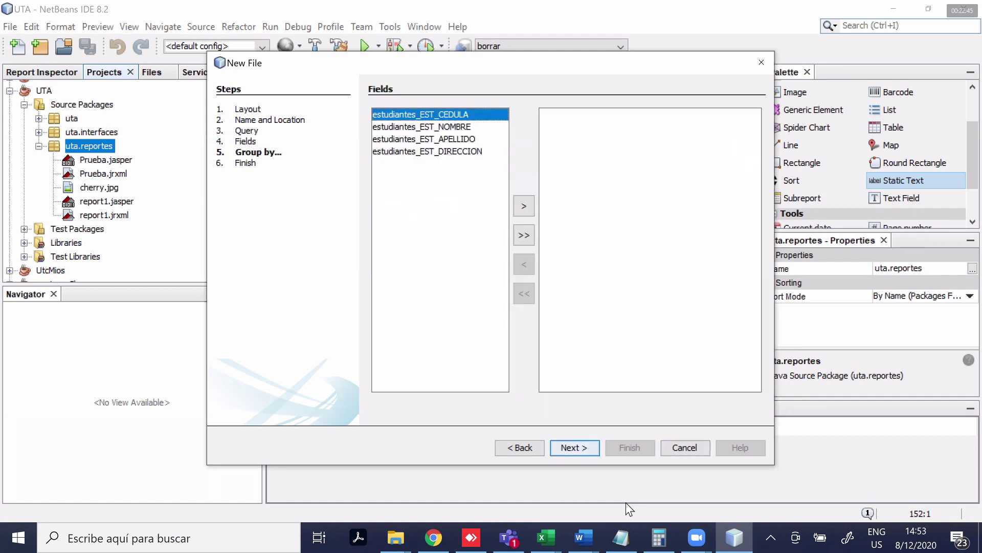
pyautogui.click(524, 235)
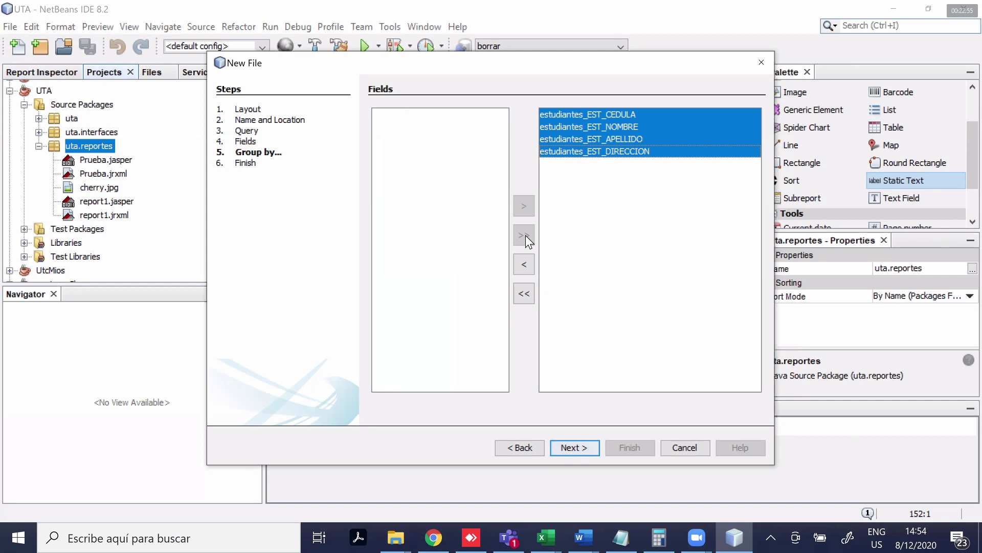
pyautogui.press('Return')
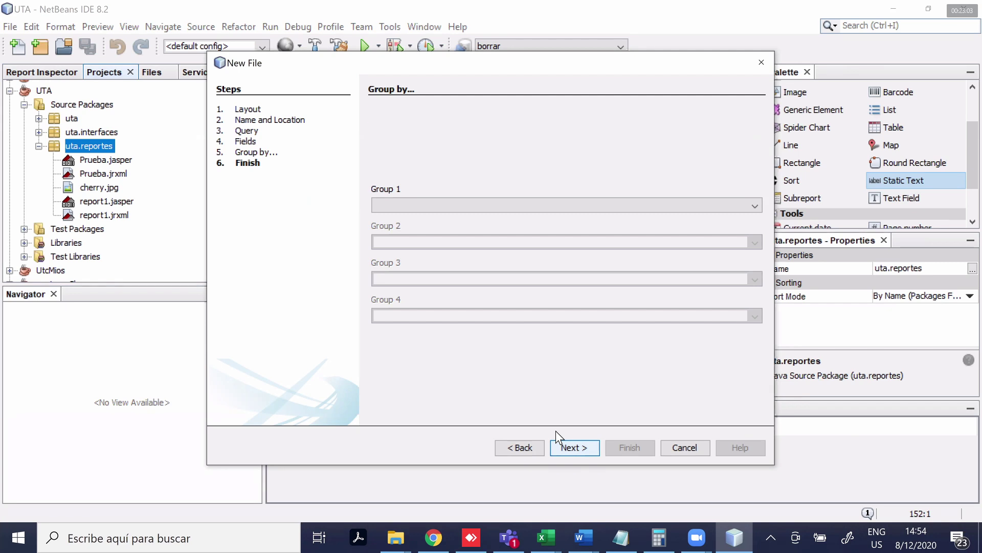
pyautogui.press('Return')
pyautogui.press('Return')
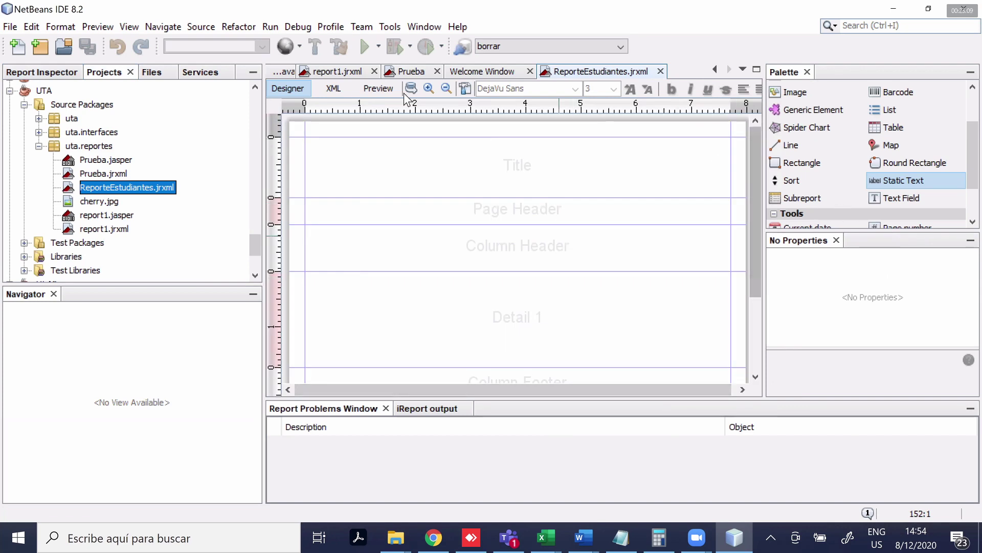
# Preview the report, then add a Title static text reading REPORTES ESTUDIANTES UTA
pyautogui.click(378, 88)
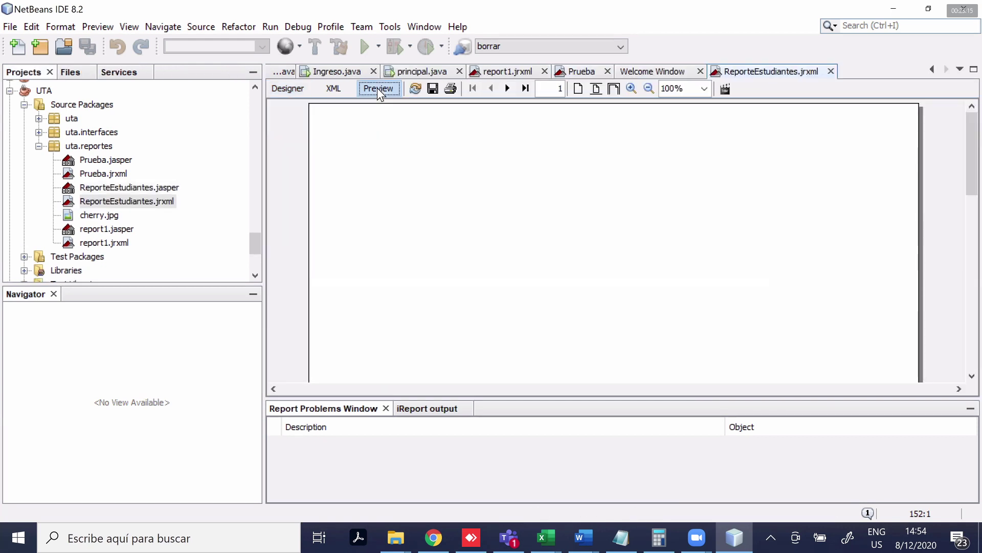
pyautogui.click(282, 88)
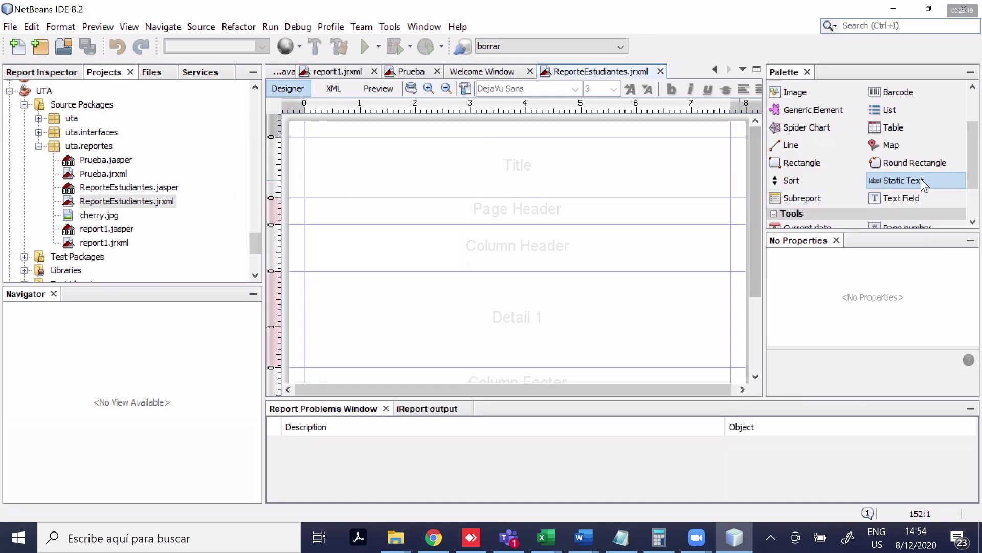
pyautogui.click(529, 177)
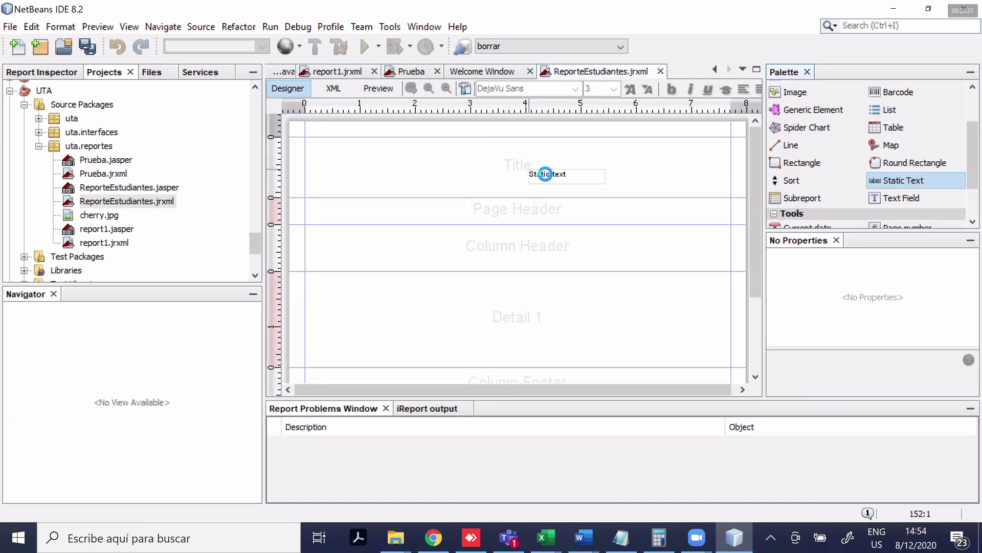
pyautogui.doubleClick(546, 175)
pyautogui.write('REPORTES ESTUDIA')
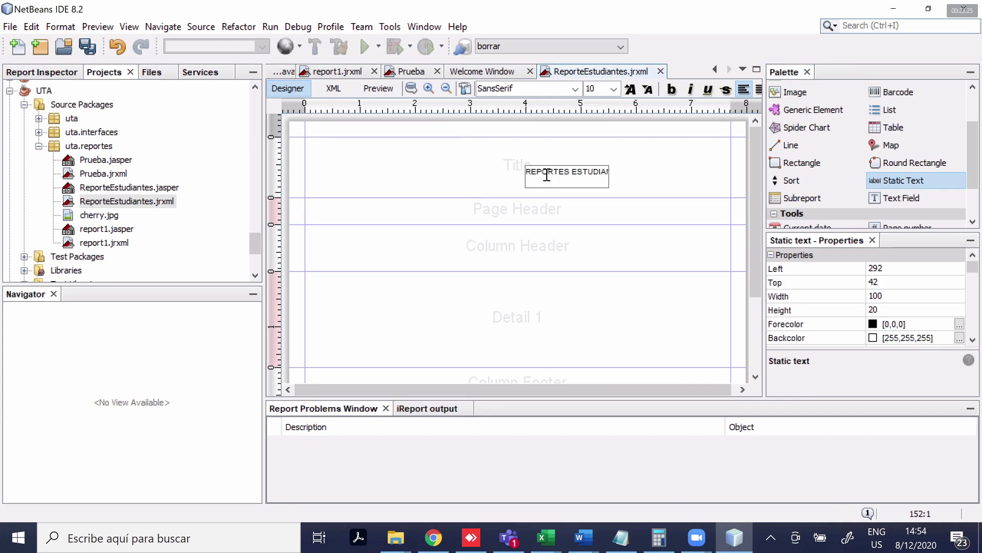
pyautogui.click(612, 180)
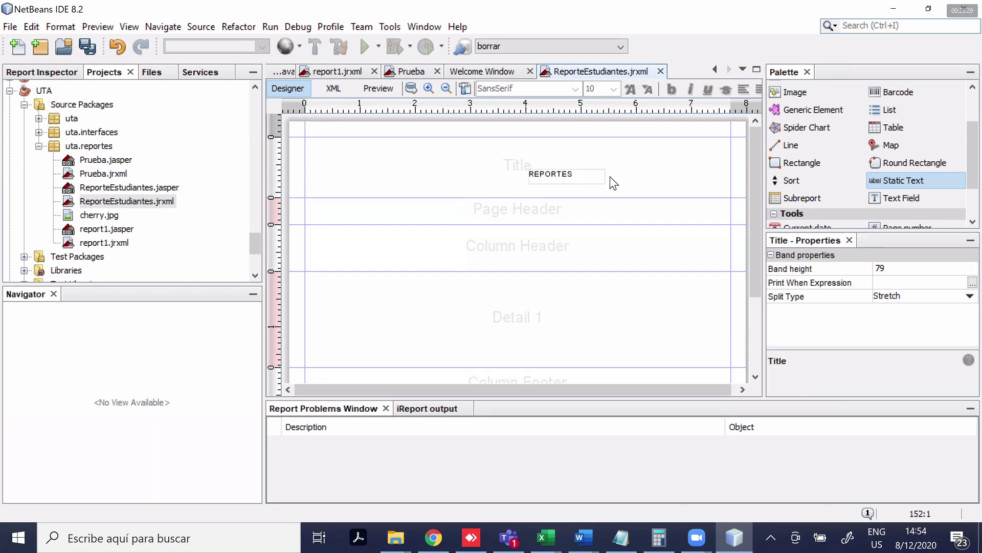
# Widen and reposition the title text box and set its text colour to red
pyautogui.click(608, 176)
pyautogui.moveTo(609, 176); pyautogui.dragTo(672, 178)
pyautogui.moveTo(562, 179); pyautogui.dragTo(435, 164)
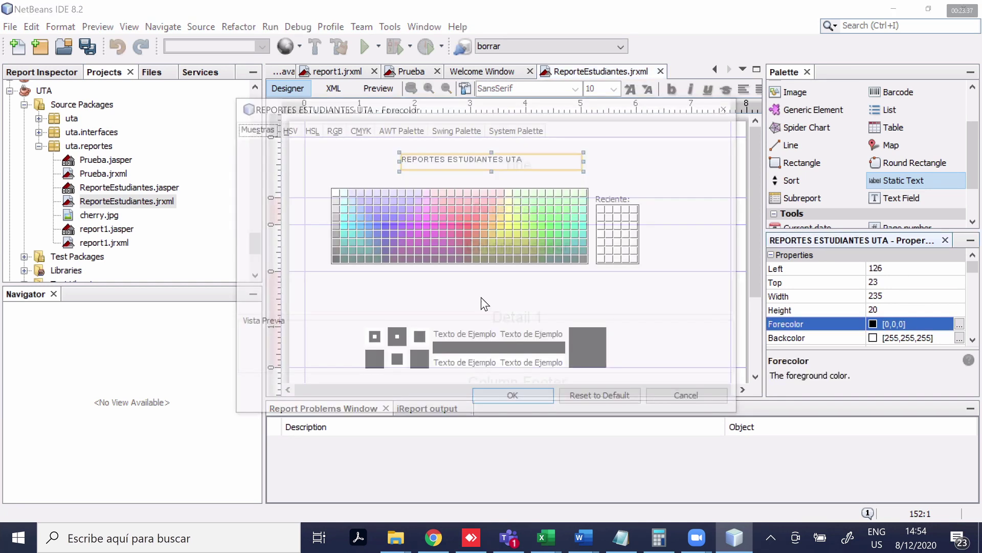
pyautogui.click(483, 223)
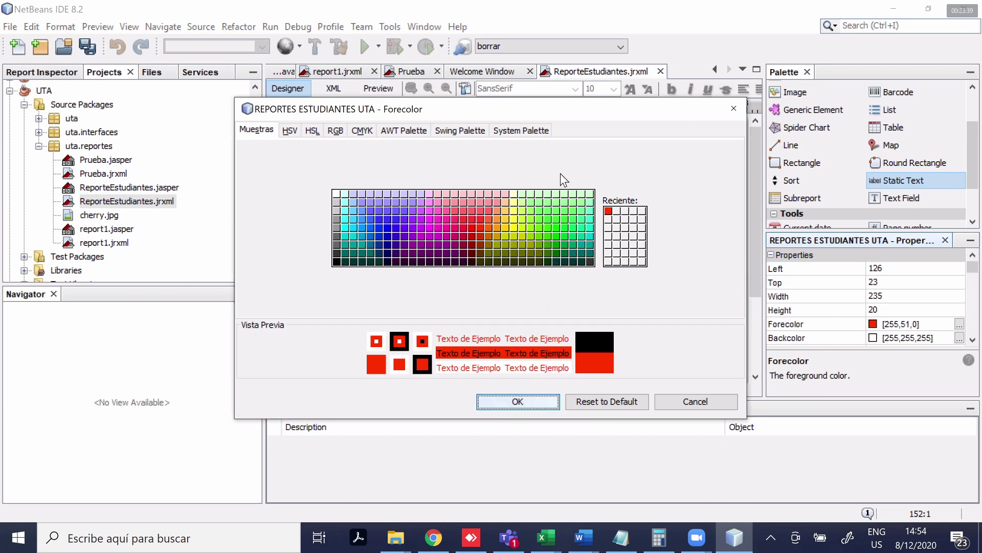
pyautogui.press('Return')
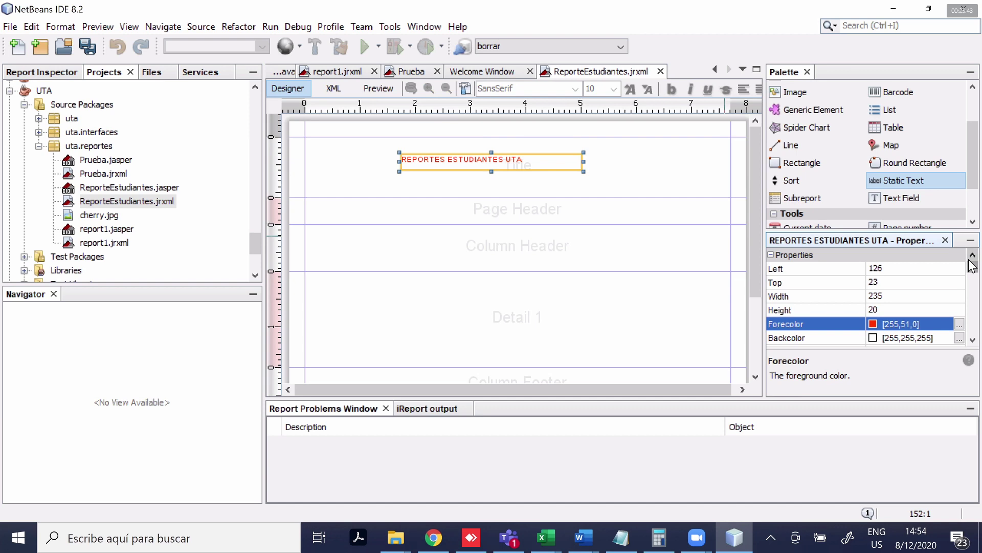
# Set the title's font size to 18 and enlarge its box to fit
pyautogui.click(972, 342)
pyautogui.click(973, 343)
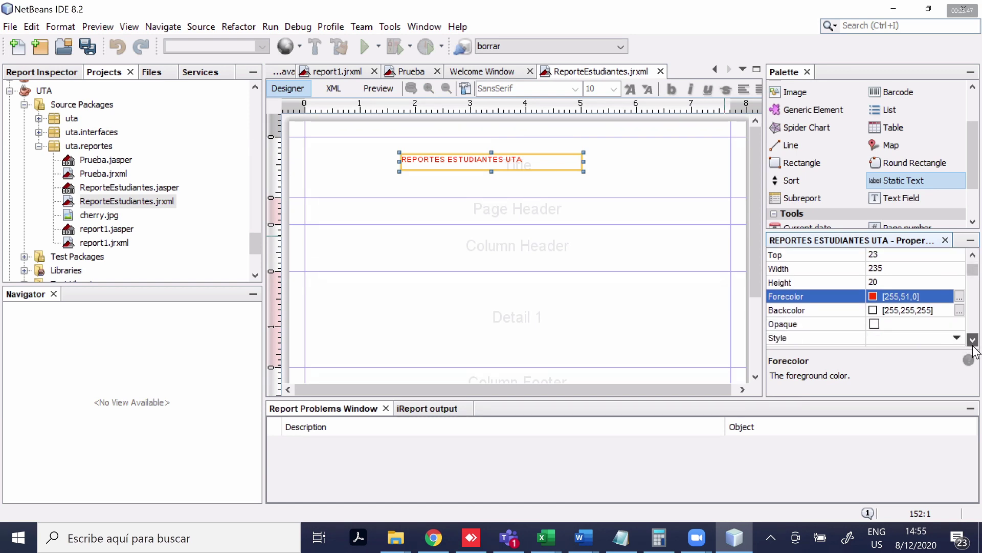
pyautogui.click(973, 340)
pyautogui.click(972, 340)
pyautogui.click(973, 340)
pyautogui.click(972, 341)
pyautogui.click(972, 340)
pyautogui.click(972, 340)
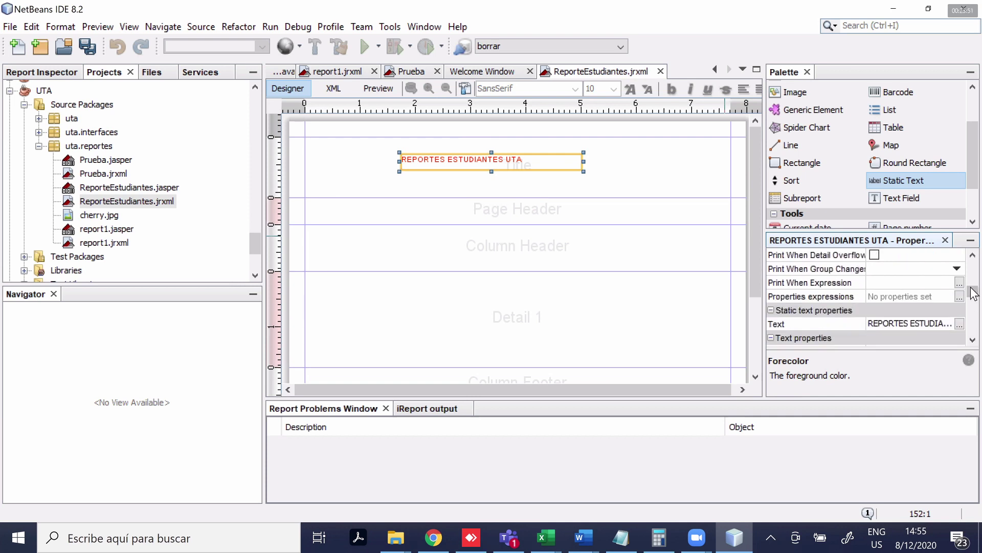
pyautogui.scroll(-3, 973, 293)
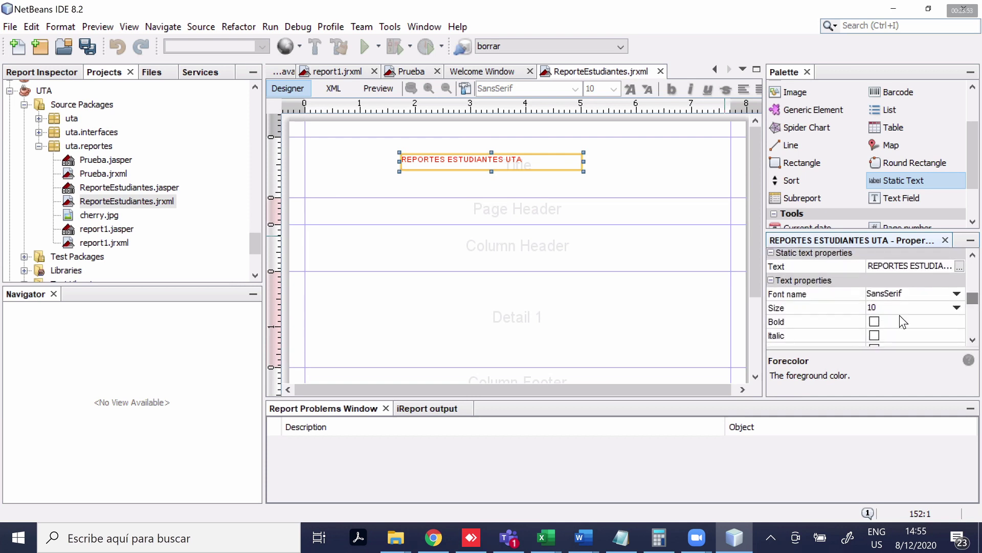
pyautogui.click(534, 150)
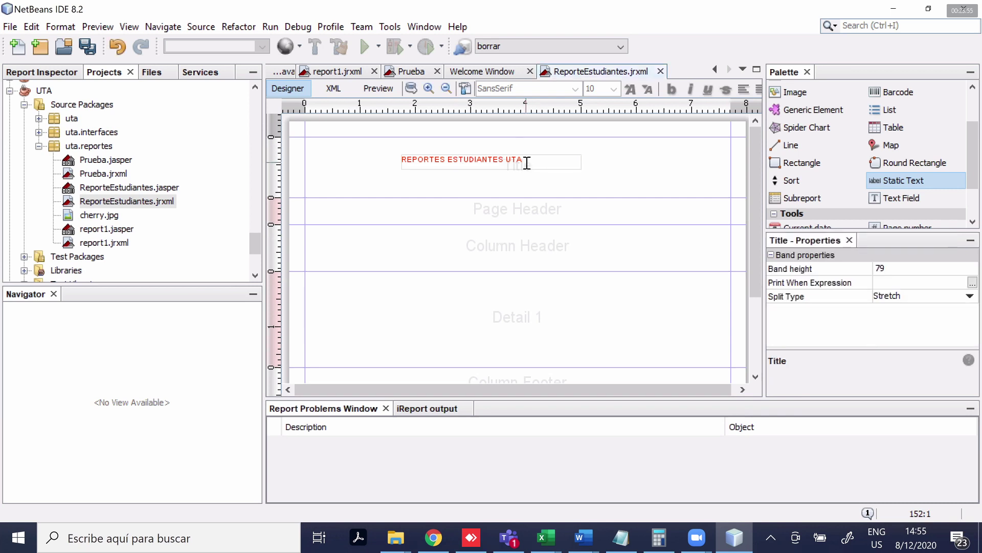
pyautogui.doubleClick(526, 161)
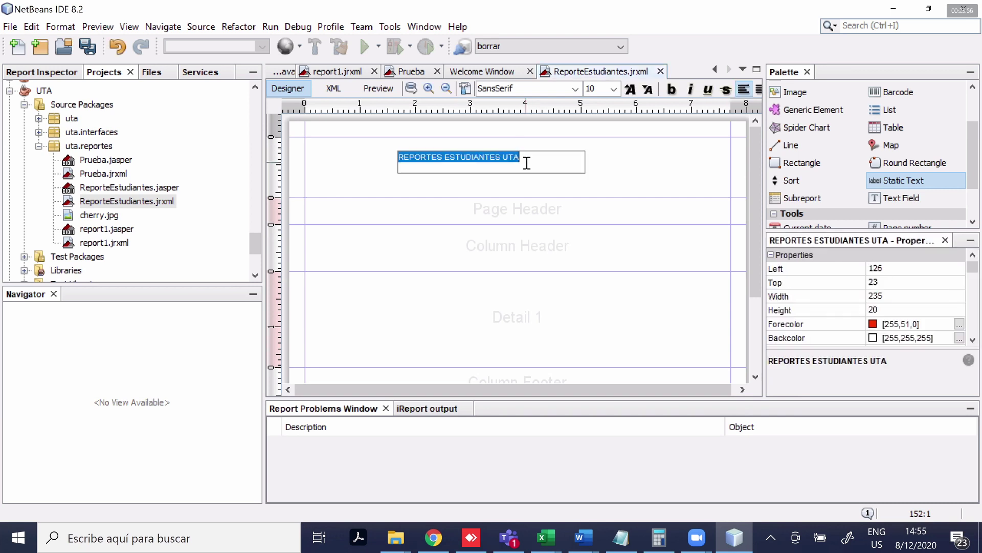
pyautogui.click(976, 287)
pyautogui.scroll(-3, 975, 294)
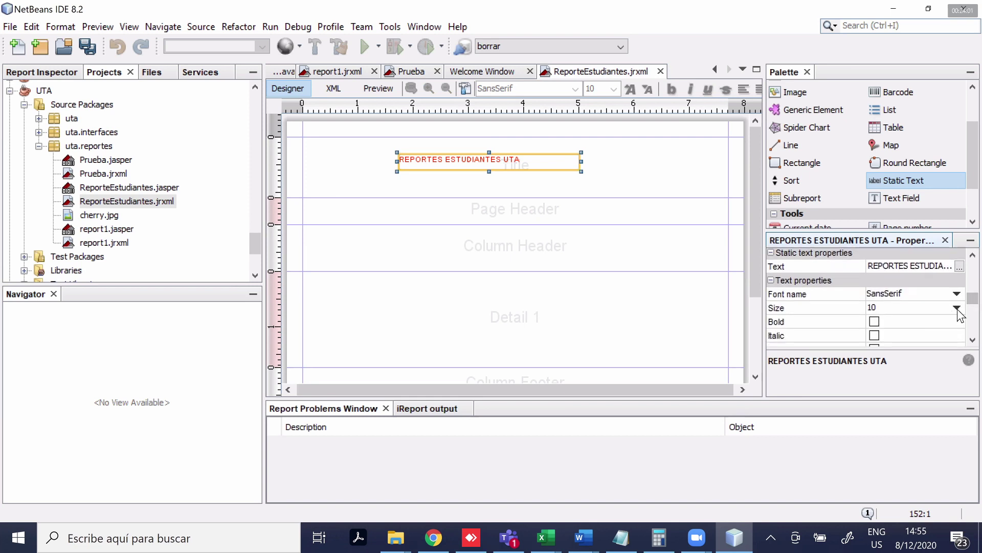
pyautogui.click(957, 307)
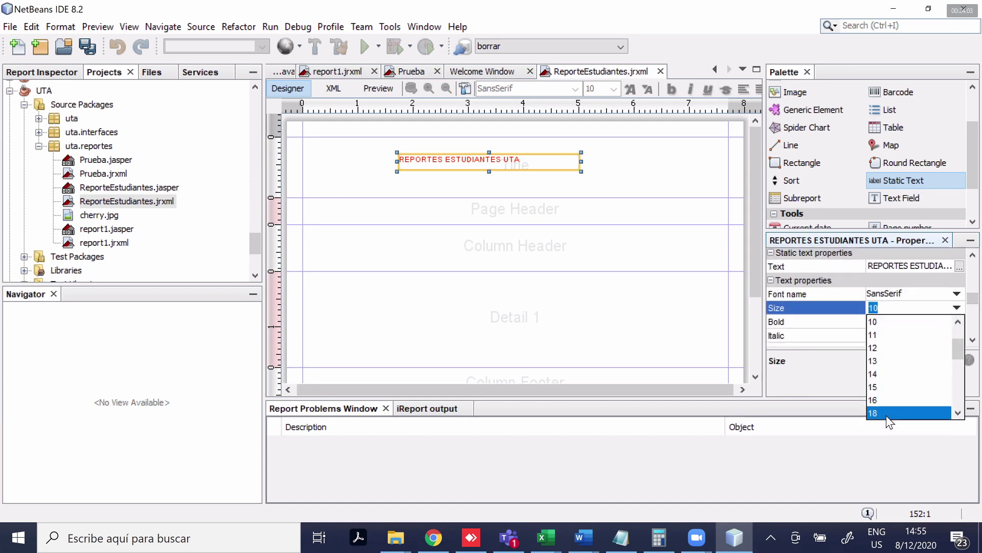
pyautogui.click(886, 414)
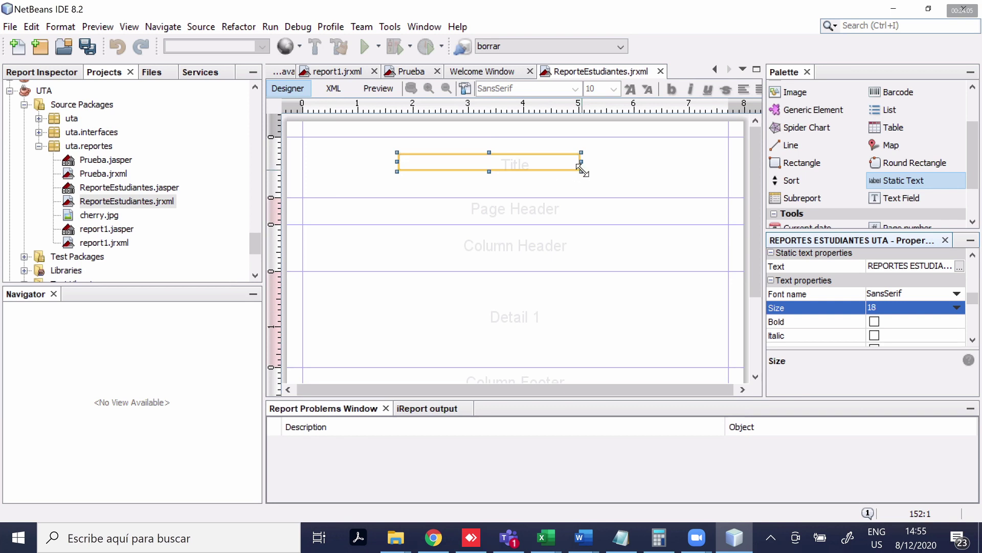
pyautogui.moveTo(581, 171); pyautogui.dragTo(650, 177)
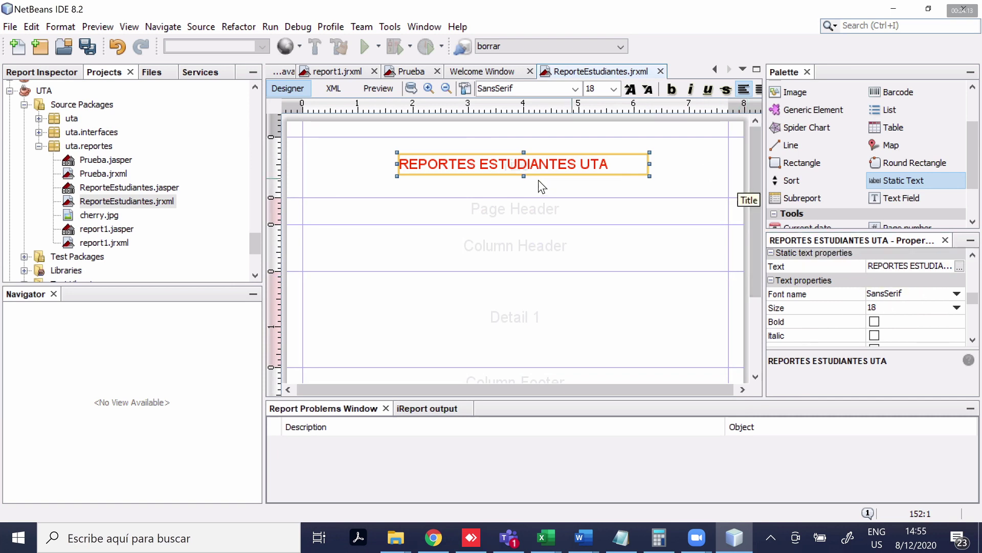
pyautogui.click(527, 209)
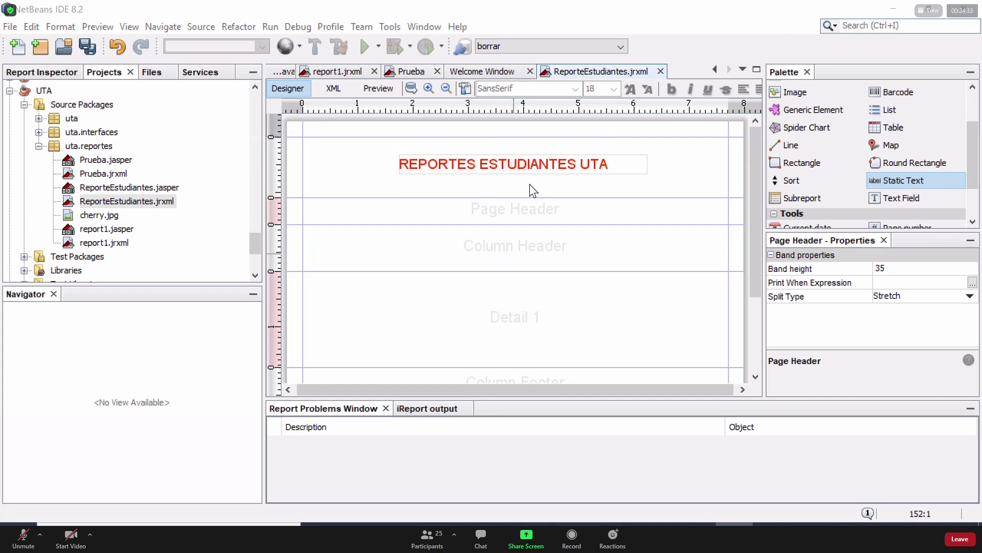
# Nudge the heading, adjust the Page Header band, and shorten the Title band around the heading
pyautogui.moveTo(502, 164); pyautogui.dragTo(494, 162)
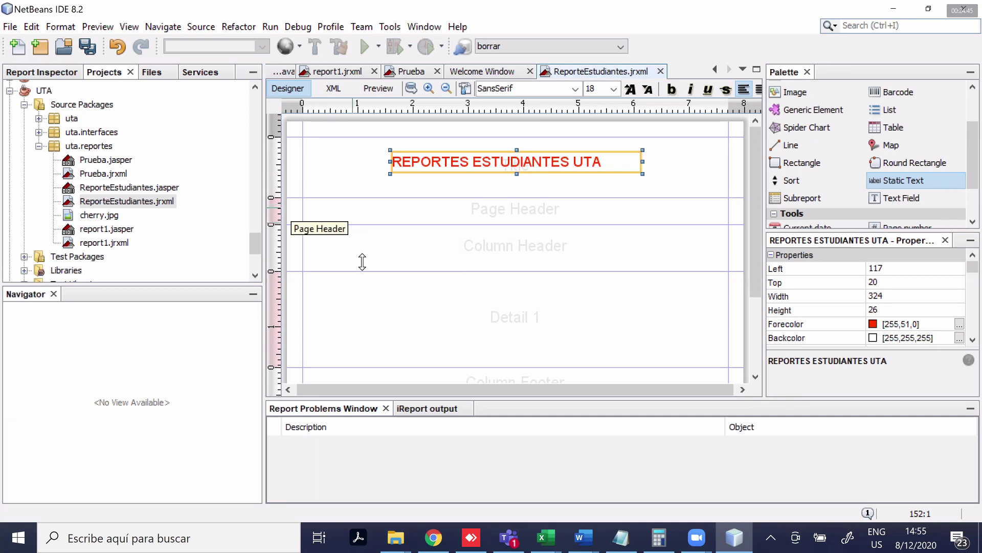
pyautogui.moveTo(365, 266); pyautogui.dragTo(435, 249)
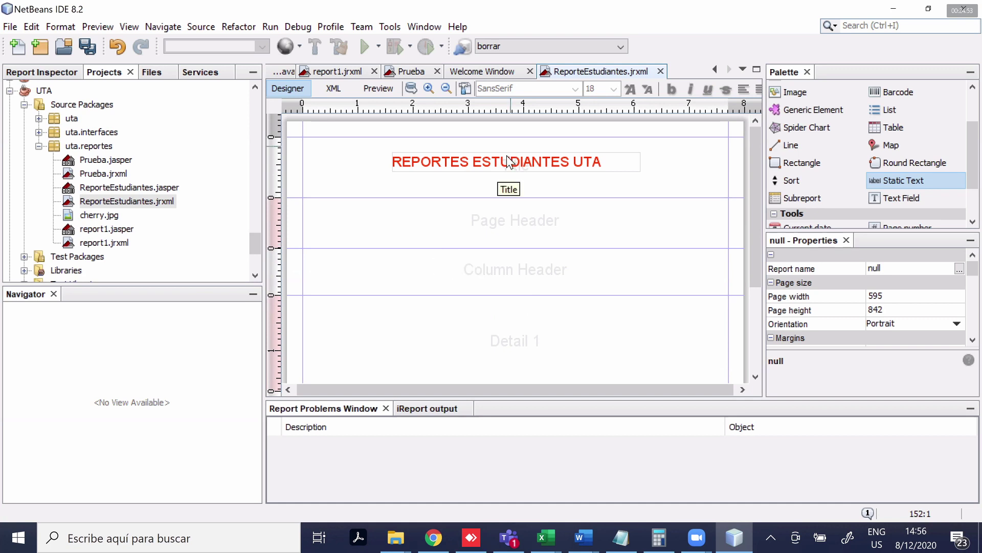
pyautogui.moveTo(470, 199); pyautogui.dragTo(467, 173)
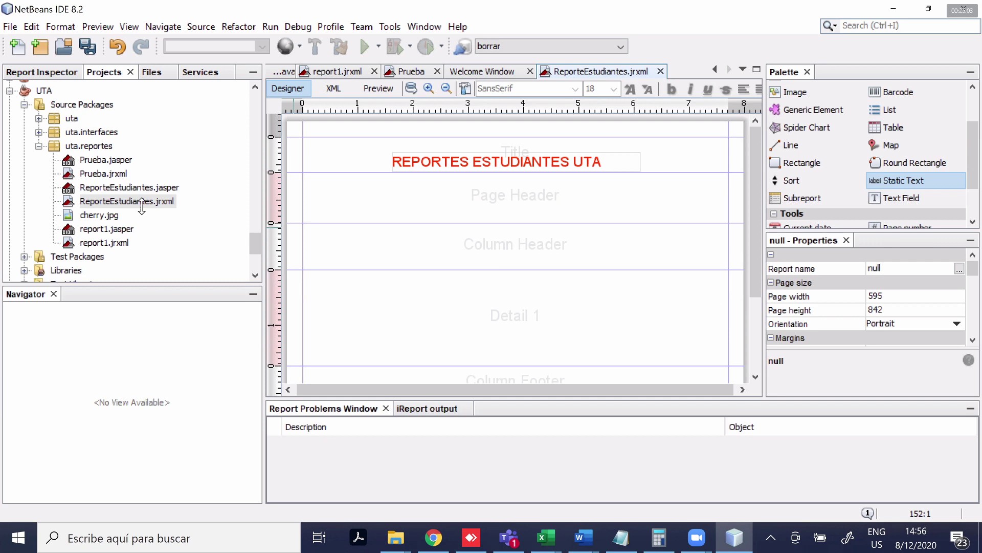
pyautogui.click(44, 72)
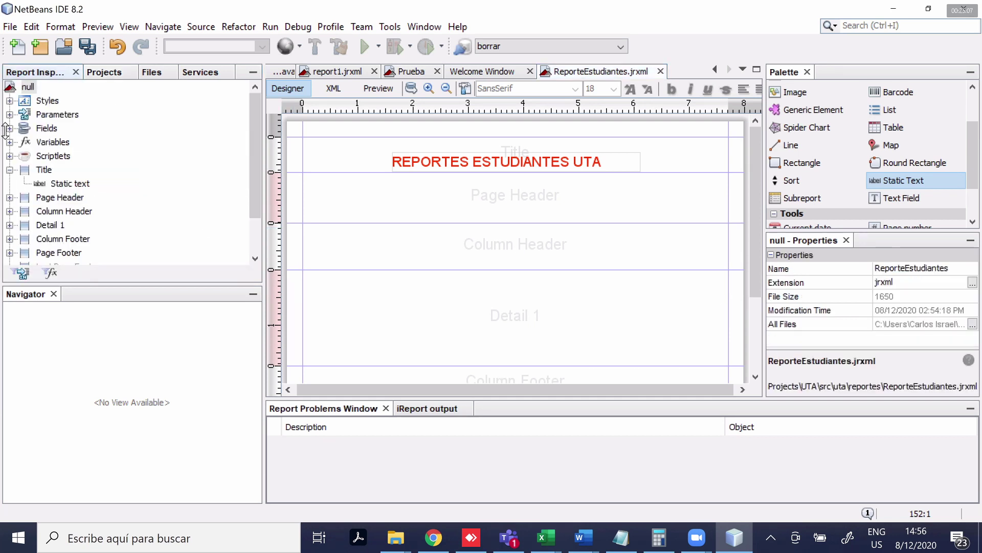
# Place estudiantes_EST_CEDULA at Detail 1's left with its label above, shrinking the Column Header band
pyautogui.click(10, 128)
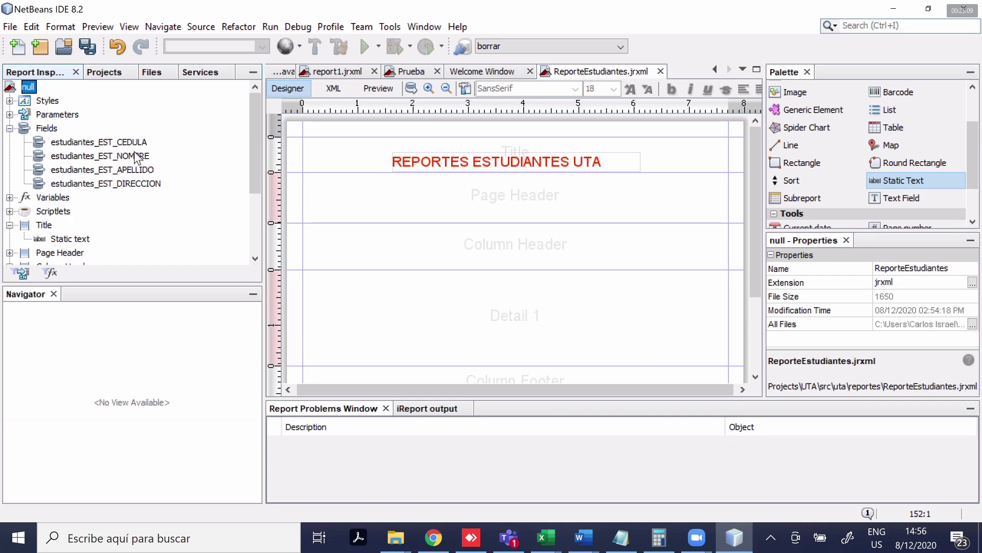
pyautogui.click(137, 157)
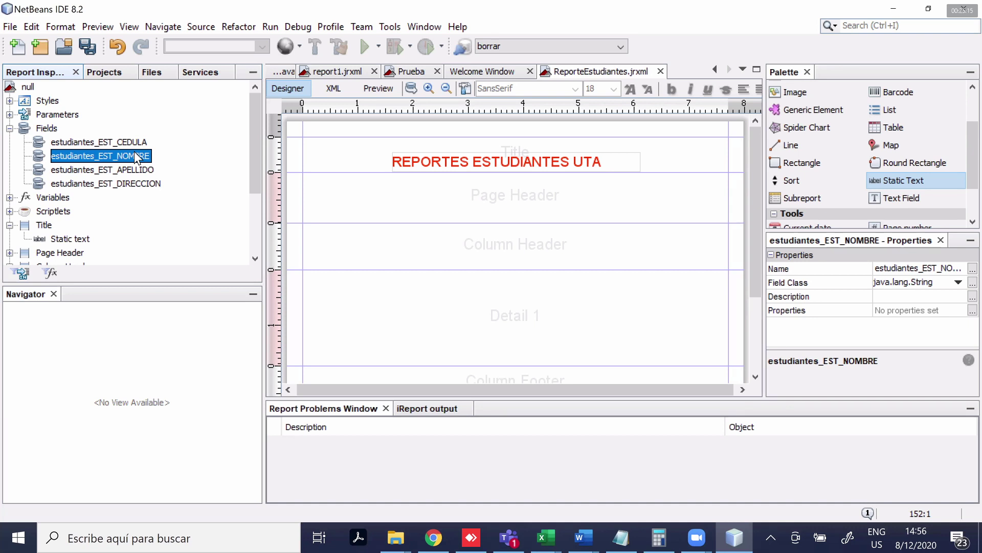
pyautogui.moveTo(116, 141); pyautogui.dragTo(138, 151)
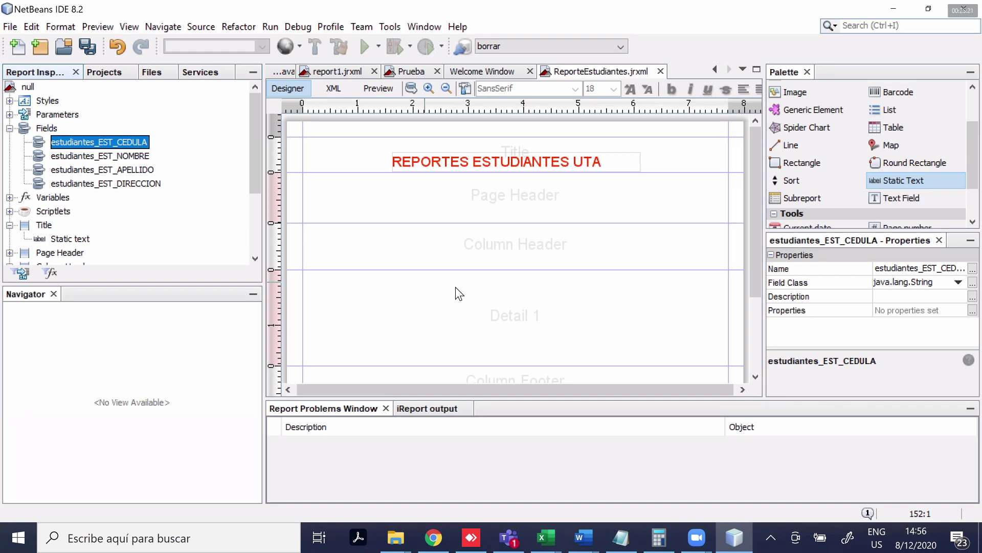
pyautogui.moveTo(141, 156); pyautogui.dragTo(397, 319)
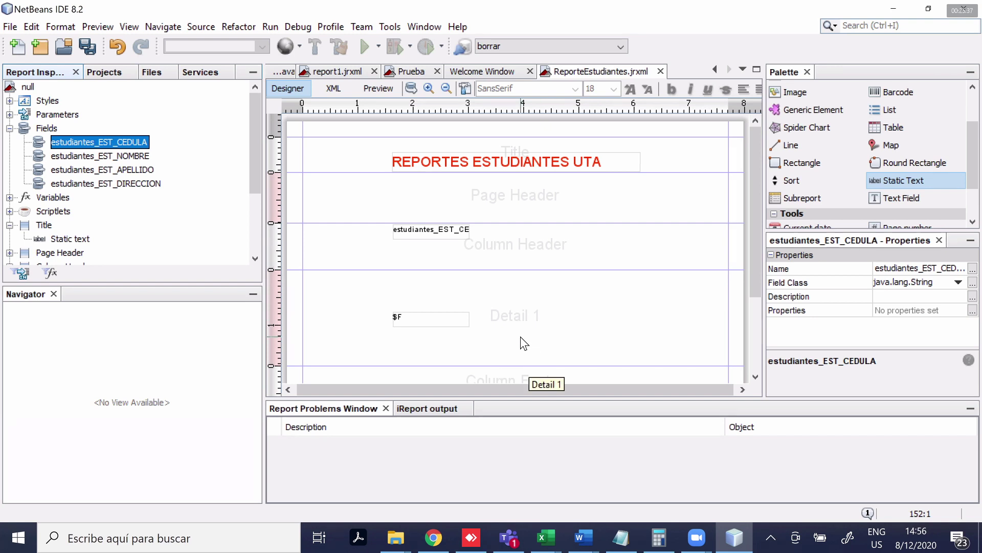
pyautogui.moveTo(453, 331); pyautogui.dragTo(360, 282)
pyautogui.moveTo(433, 231); pyautogui.dragTo(349, 232)
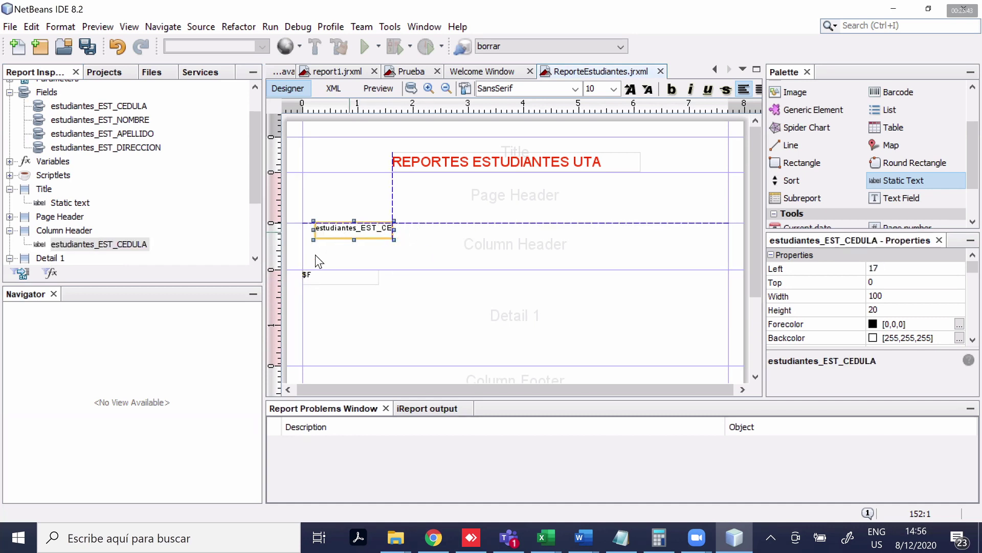
pyautogui.moveTo(293, 268)
pyautogui.mouseDown()
pyautogui.moveTo(294, 239)
pyautogui.moveTo(300, 260)
pyautogui.mouseUp()
pyautogui.click(289, 330)
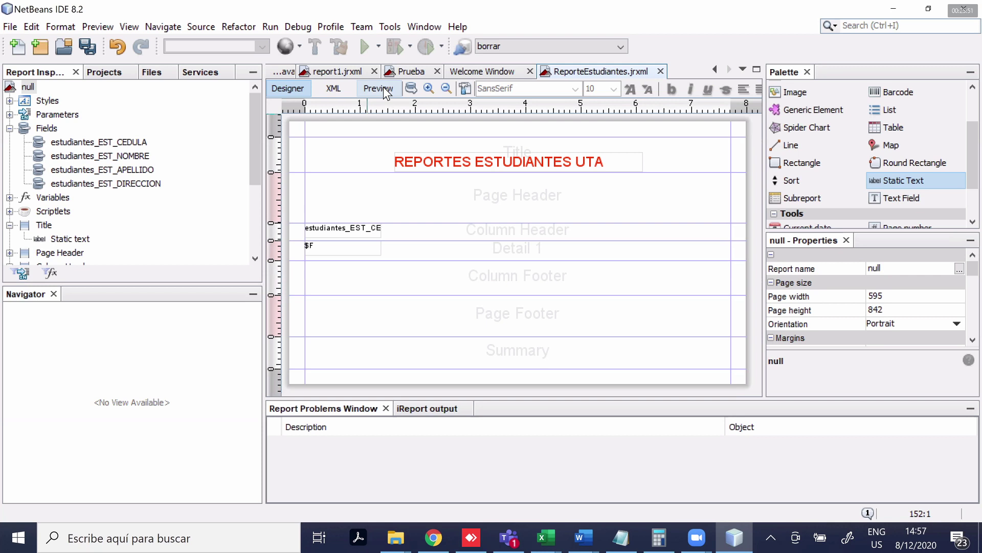
pyautogui.click(379, 89)
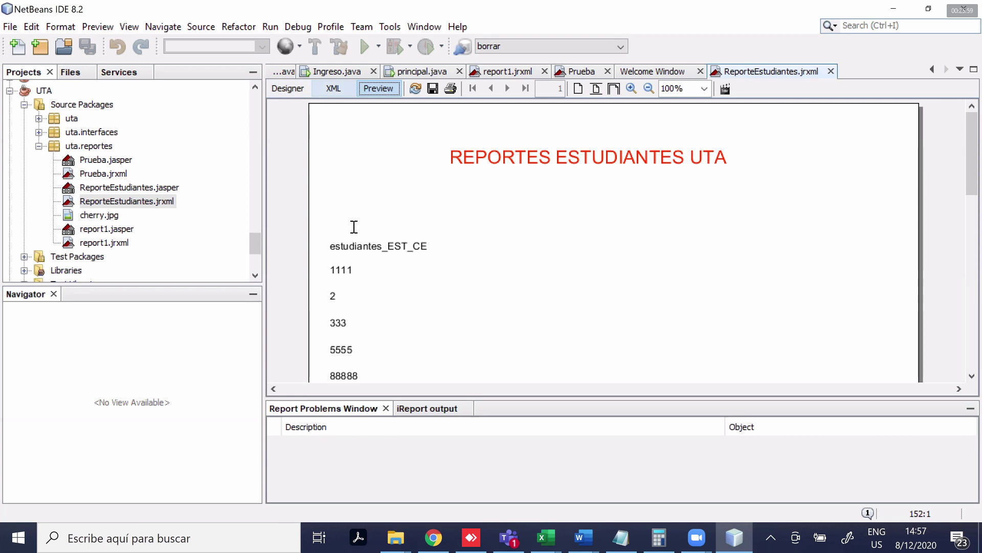
# Check the report's XML source, return to the designer, and expand the Fields list
pyautogui.hotkey('alt', 'shift', 'pageup')
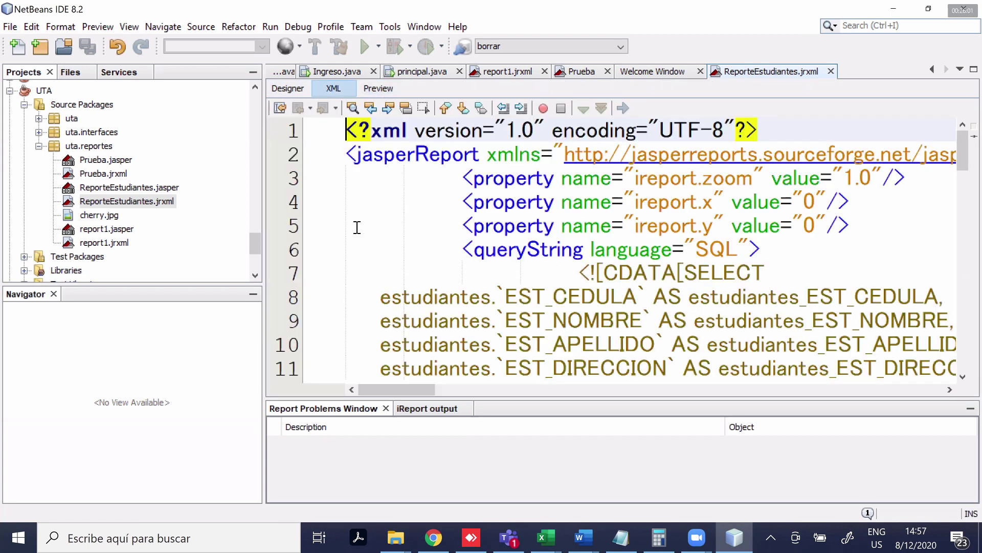
pyautogui.hotkey('alt', 'shift', 'pageup')
pyautogui.click(439, 269)
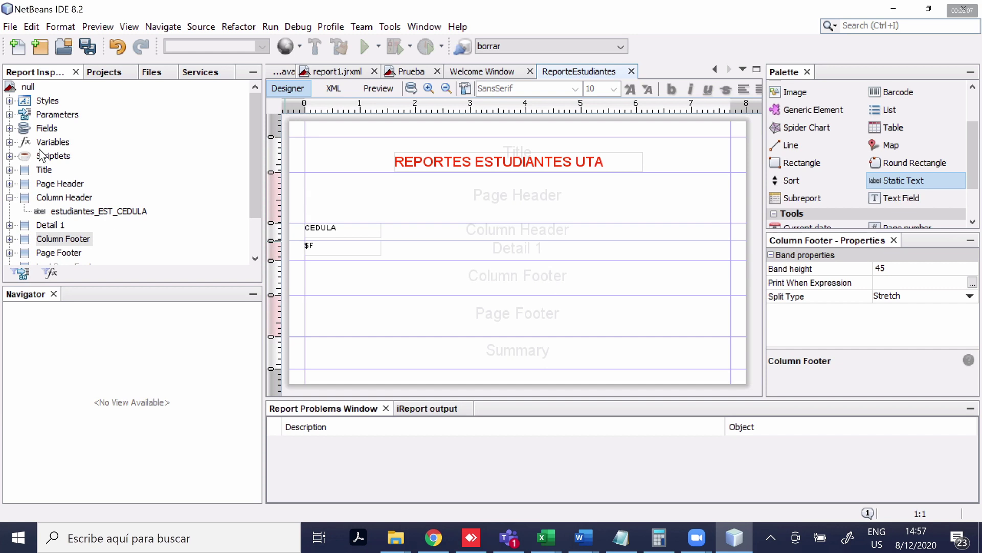
pyautogui.click(9, 128)
# Add estudiantes_EST_NOMBRE and estudiantes_EST_APELLIDO as the second and third report columns
pyautogui.moveTo(130, 160); pyautogui.dragTo(422, 256)
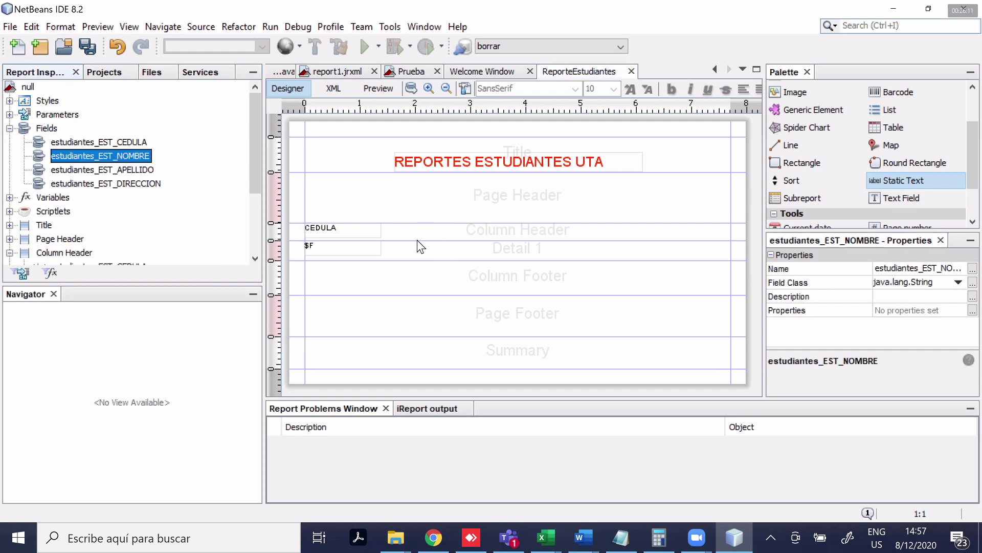
pyautogui.moveTo(450, 228); pyautogui.dragTo(440, 225)
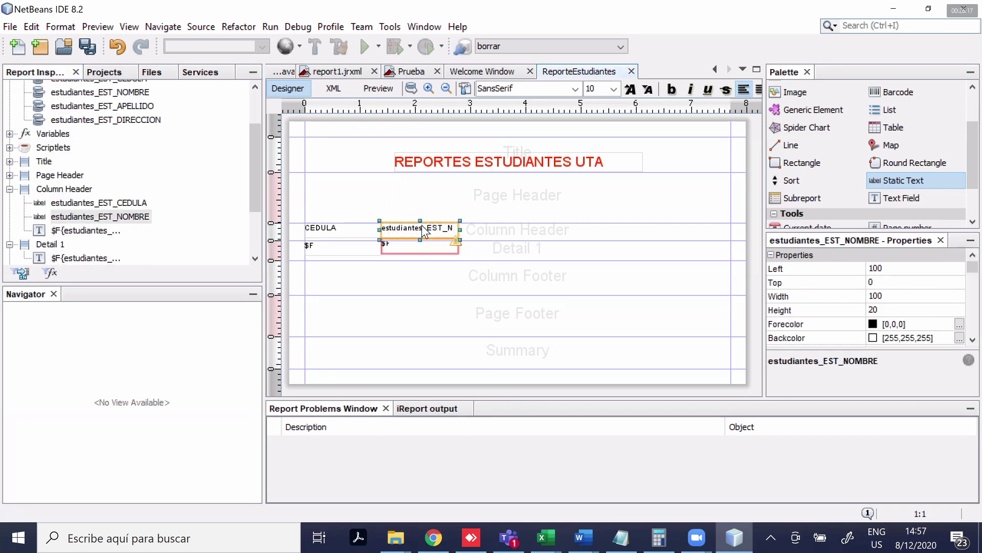
pyautogui.click(447, 251)
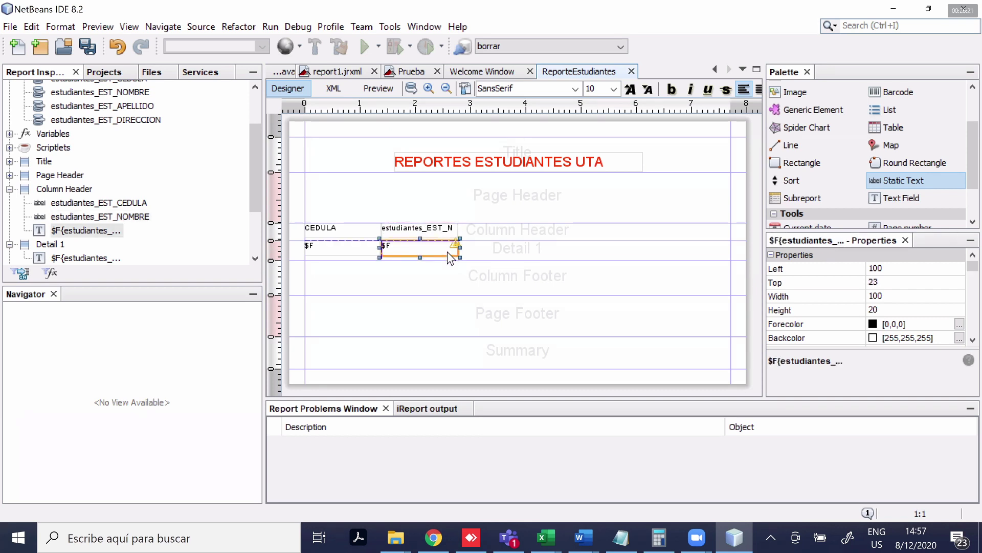
pyautogui.moveTo(448, 249); pyautogui.dragTo(447, 250)
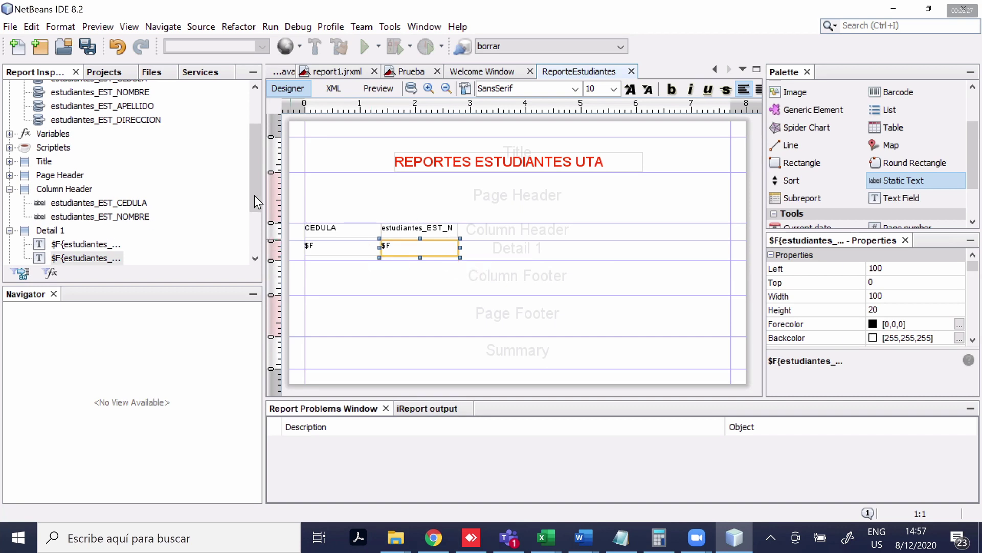
pyautogui.click(46, 76)
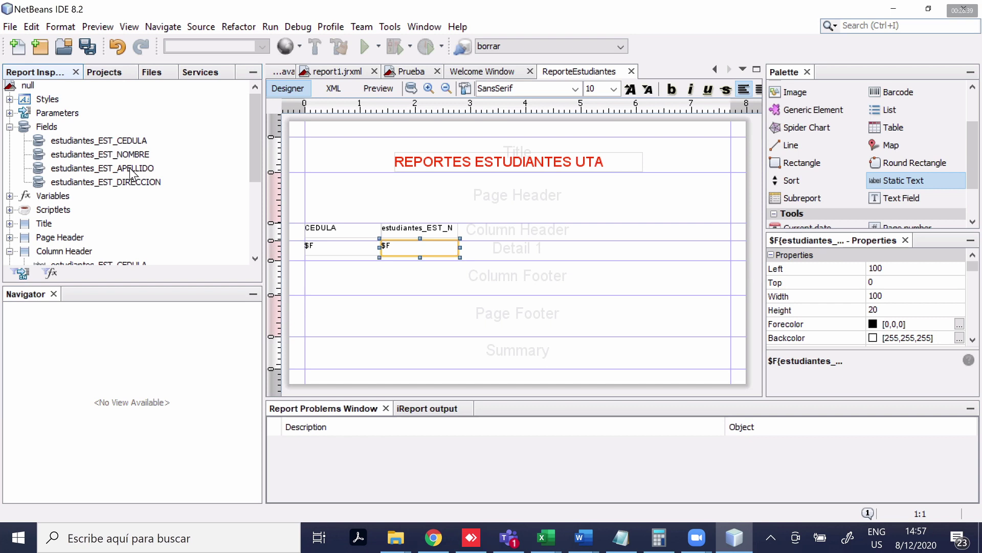
pyautogui.moveTo(132, 168); pyautogui.dragTo(512, 253)
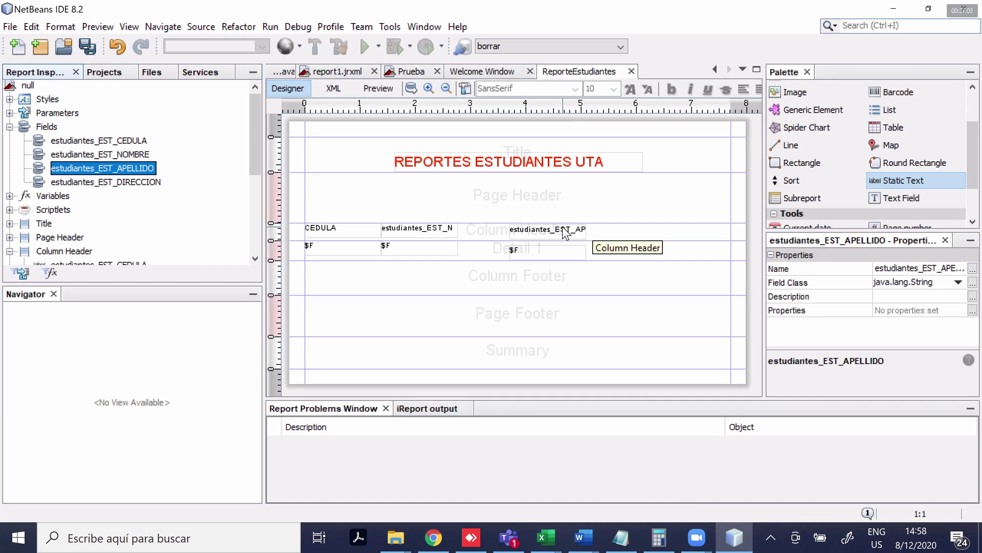
# Rename the second column header to NOMBRE and align the APELLIDO value with the other fields
pyautogui.click(576, 229)
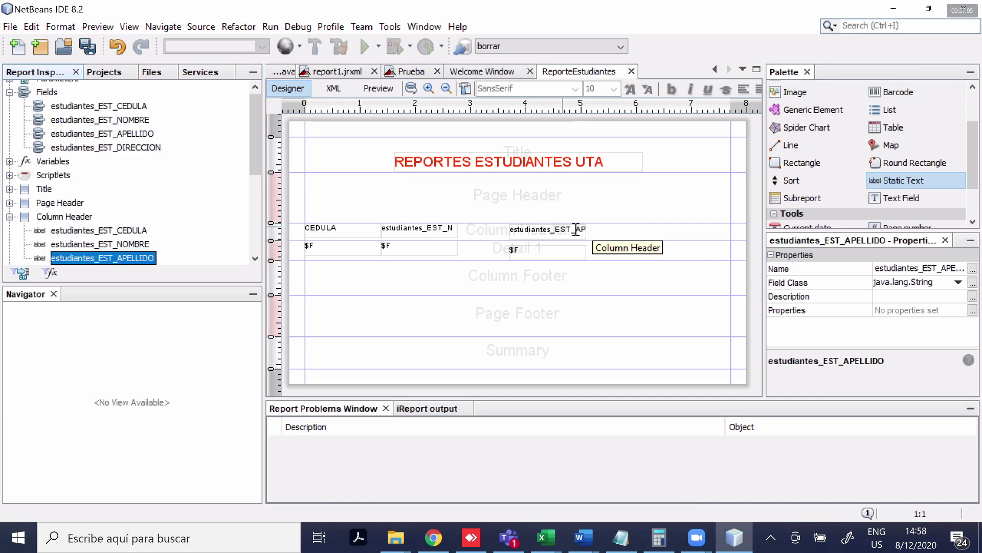
pyautogui.doubleClick(418, 230)
pyautogui.write('NOMBRE')
pyautogui.press('Return')
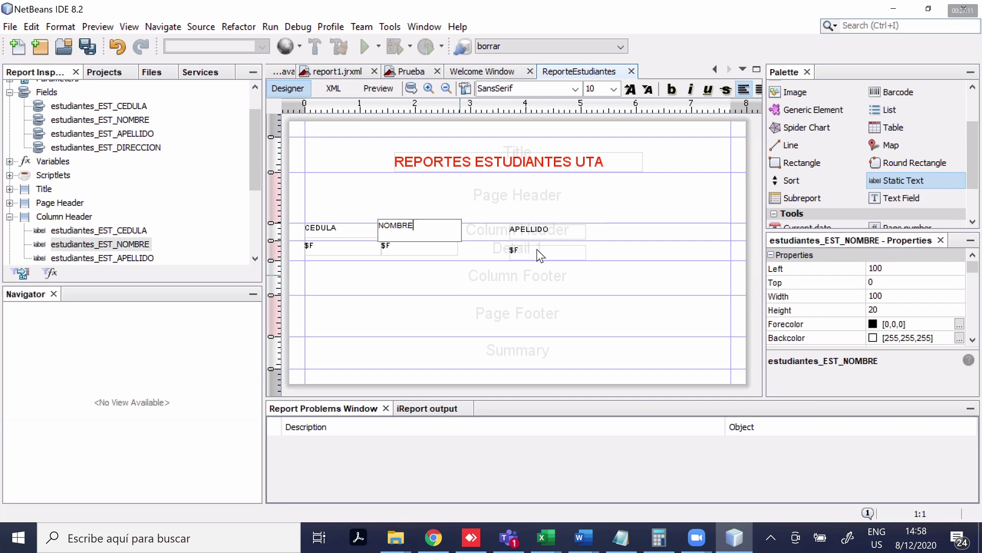
pyautogui.moveTo(536, 249); pyautogui.dragTo(488, 247)
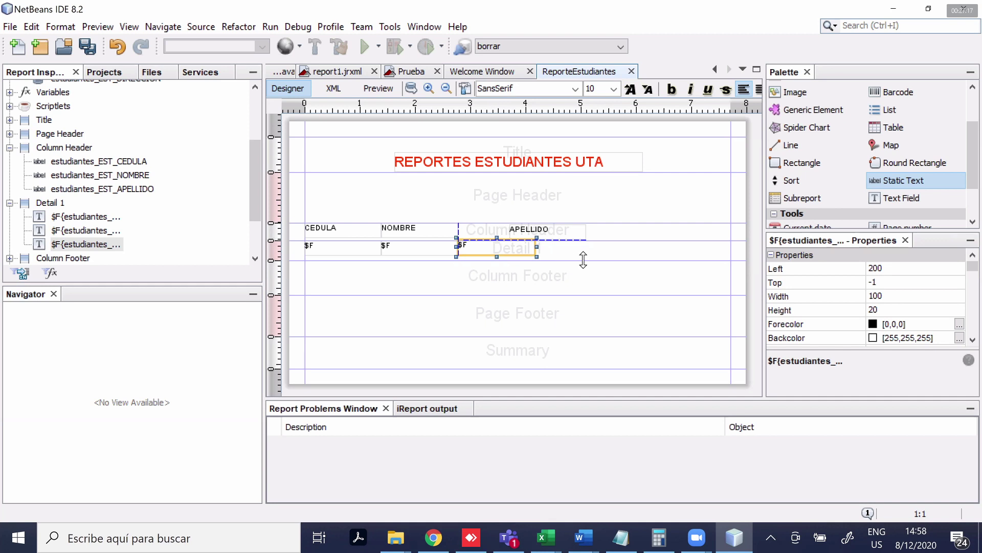
pyautogui.click(584, 277)
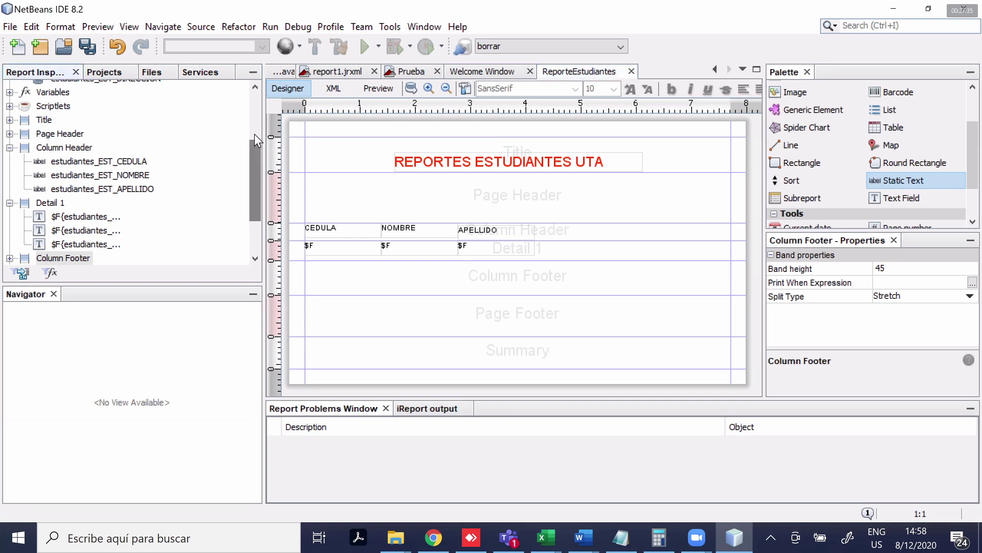
pyautogui.scroll(2, 257, 127)
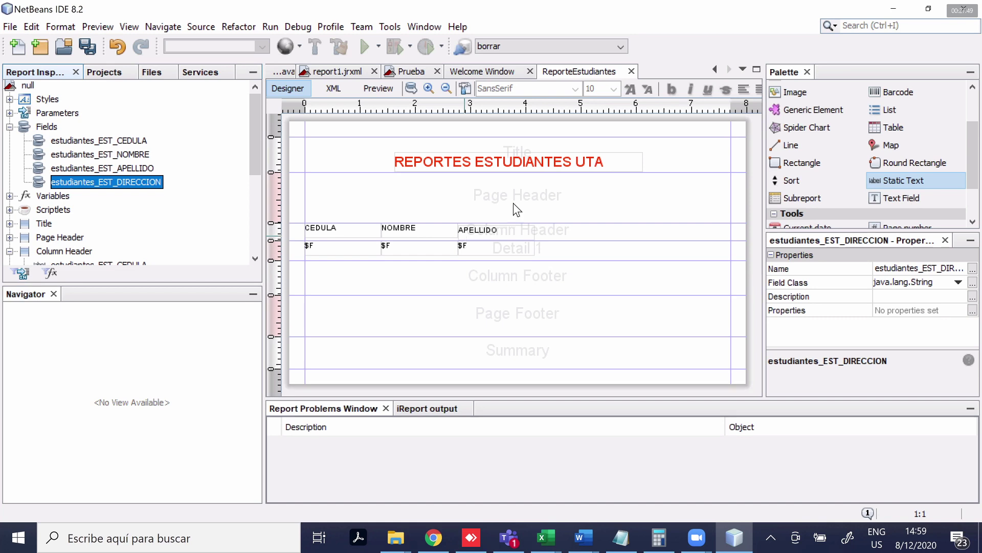
pyautogui.click(379, 89)
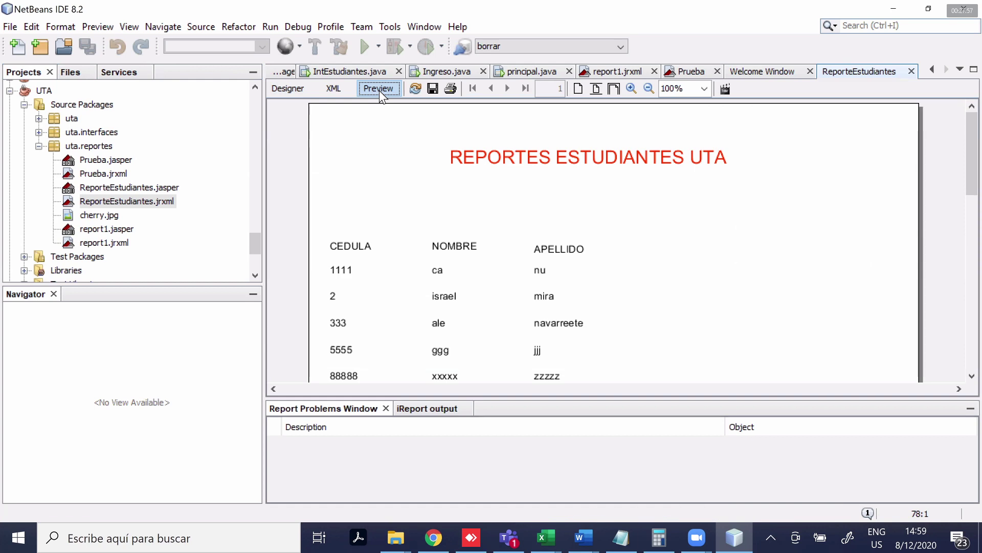
# Scroll through the preview to check the five student records
pyautogui.scroll(-3, 636, 318)
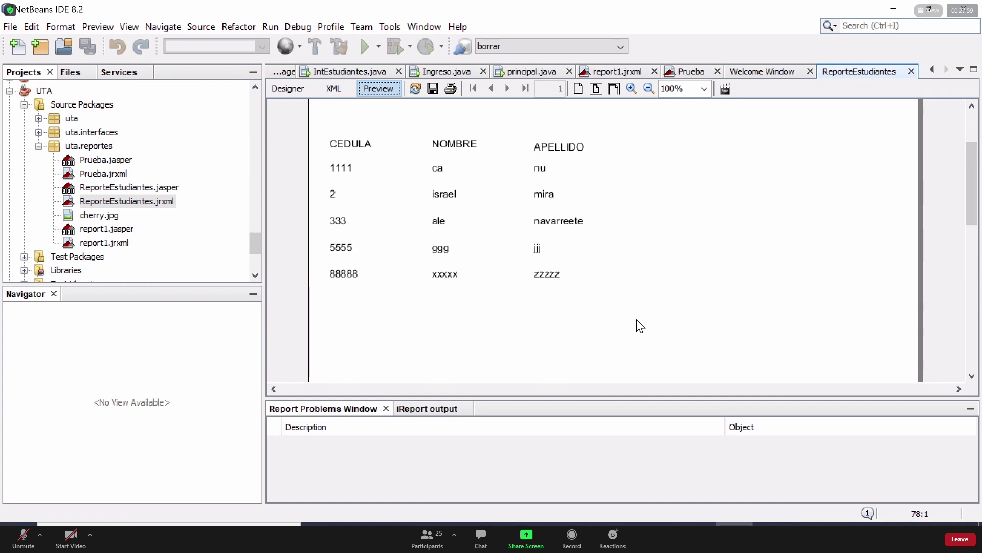
pyautogui.scroll(3, 636, 318)
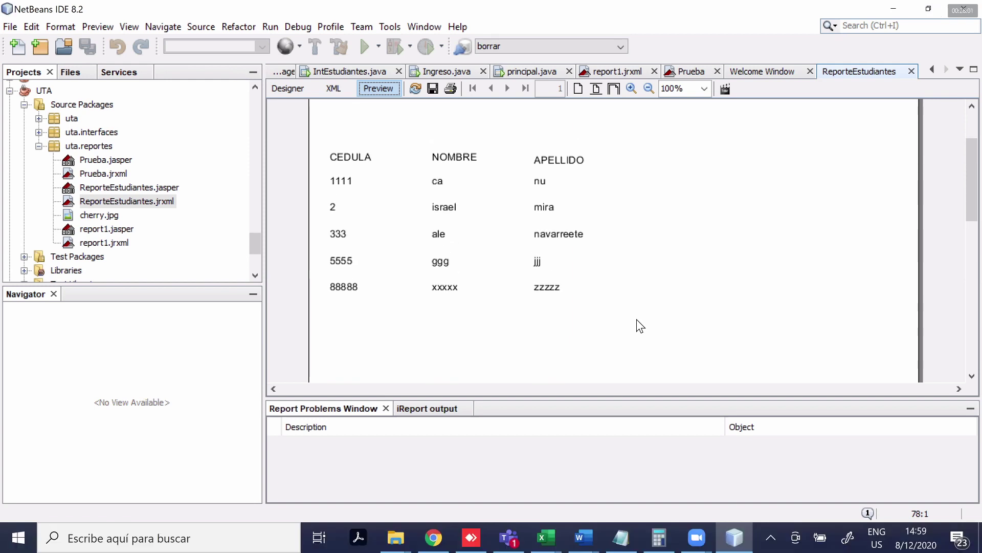
# Return to the Designer view and mute the meeting microphone
pyautogui.click(292, 85)
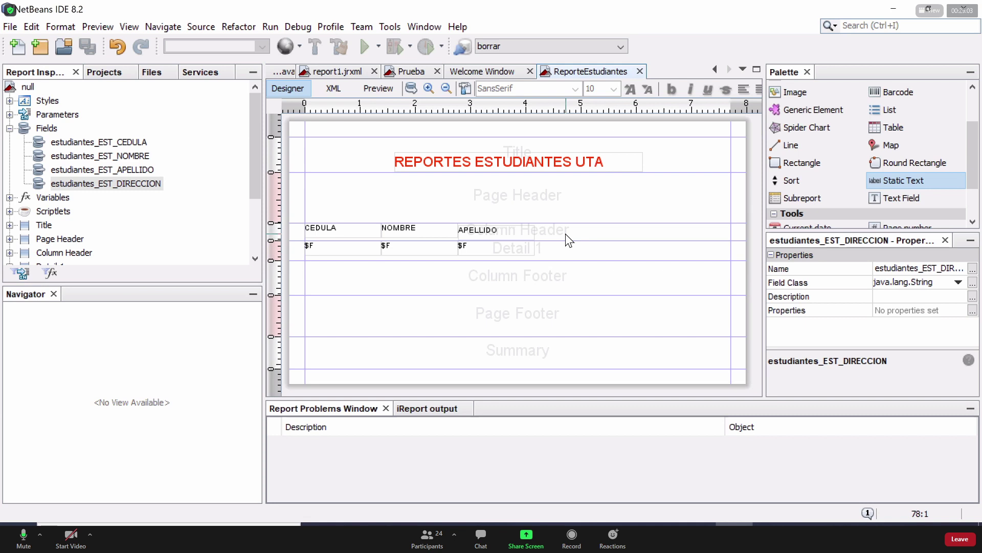
pyautogui.hotkey('alt', 'a')
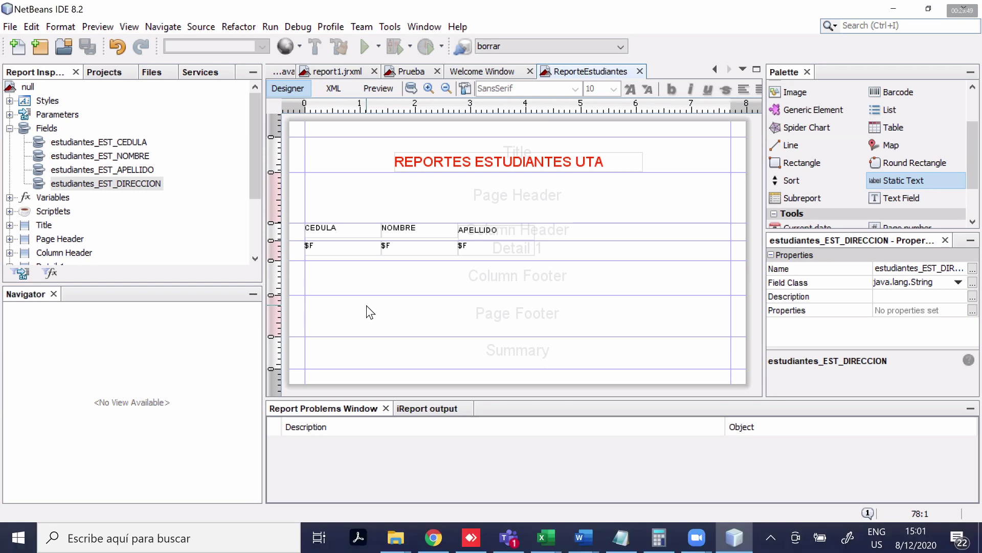
pyautogui.click(900, 134)
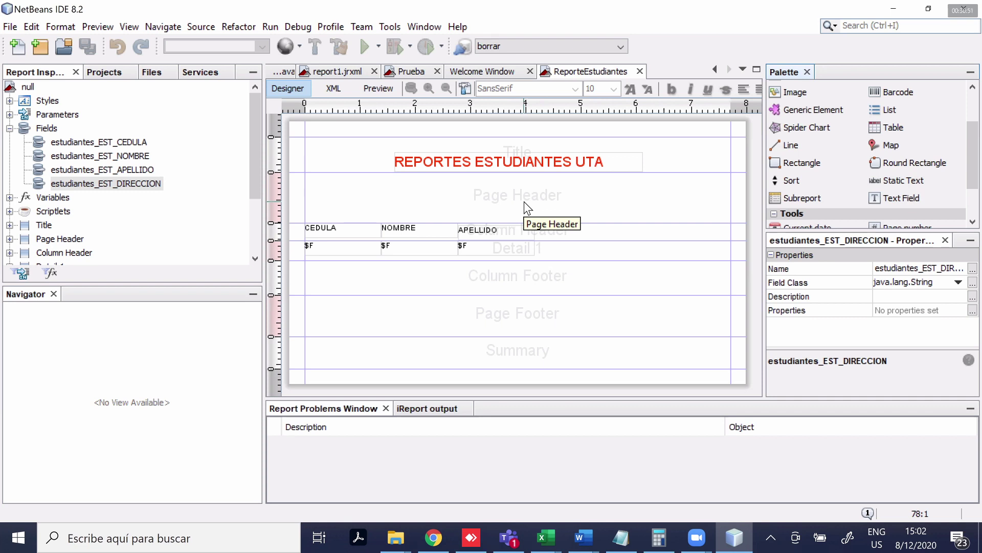
# Delete the Page Header band and preview the report's student records
pyautogui.rightClick(471, 192)
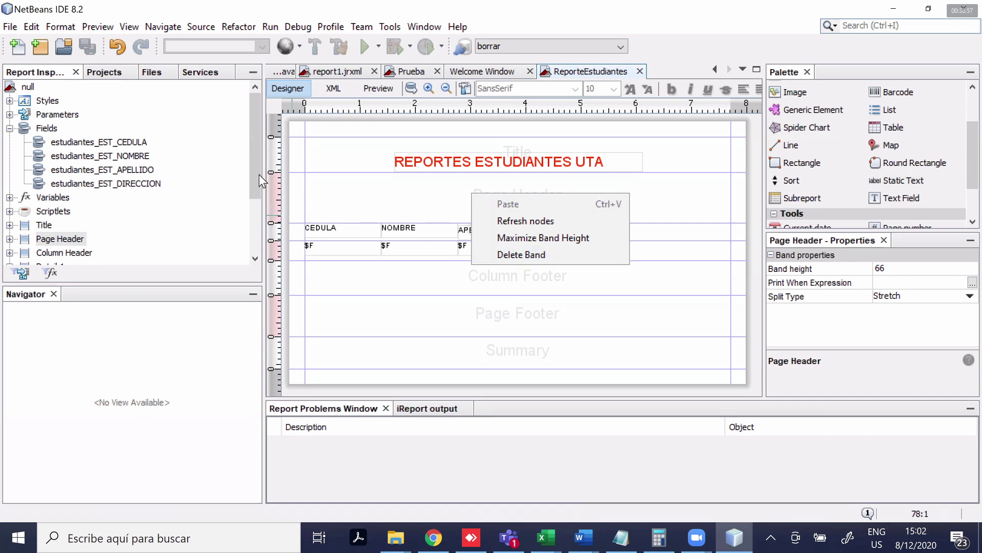
pyautogui.click(256, 200)
pyautogui.scroll(-1, 256, 240)
pyautogui.click(495, 200)
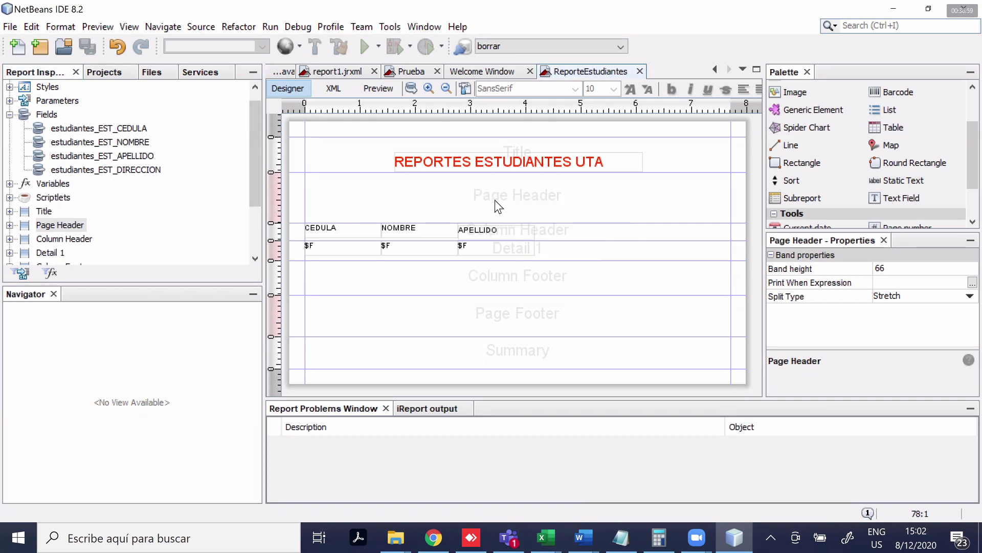
pyautogui.rightClick(495, 200)
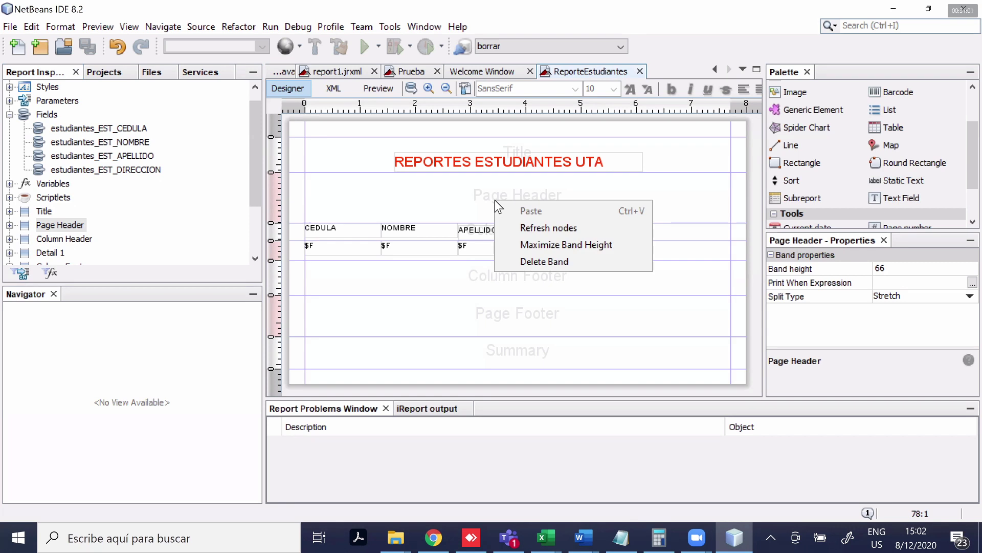
pyautogui.click(539, 259)
pyautogui.click(377, 88)
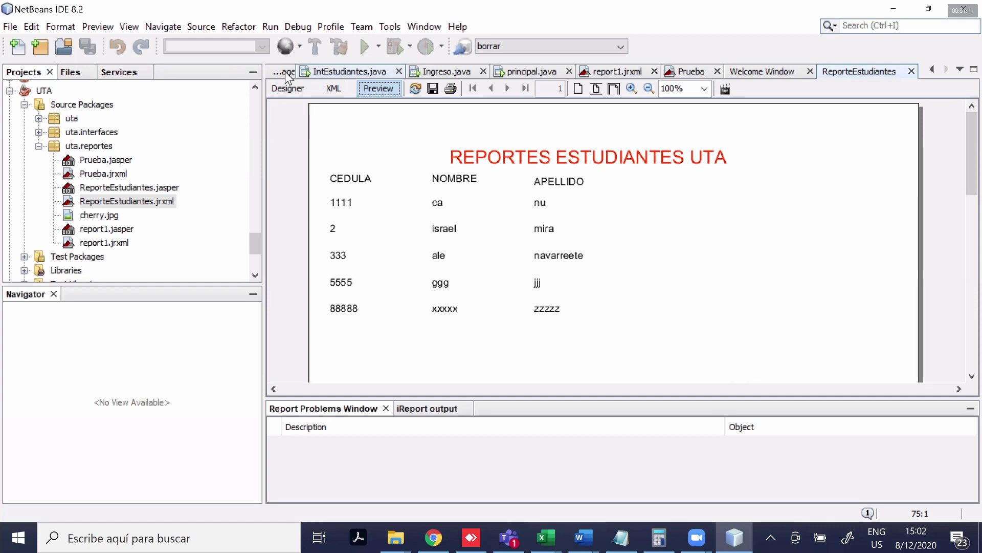
# Return to the ReporteEstudiantes layout, with the Column Header band under the red title
pyautogui.click(283, 89)
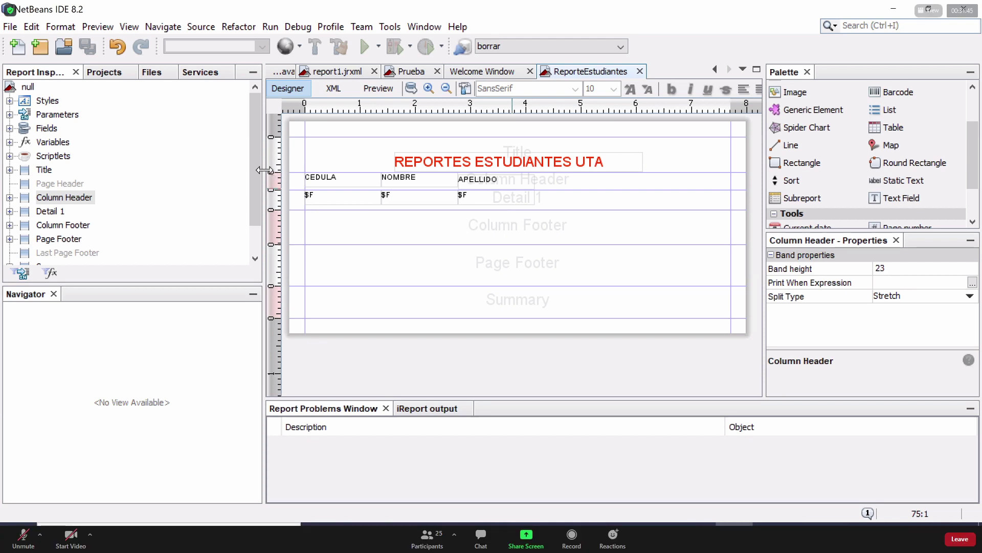
# Expand Parameters in the Report Inspector to list REPORT_CONTEXT, REPORT_CONNECTION and other built-ins
pyautogui.scroll(-1, 257, 170)
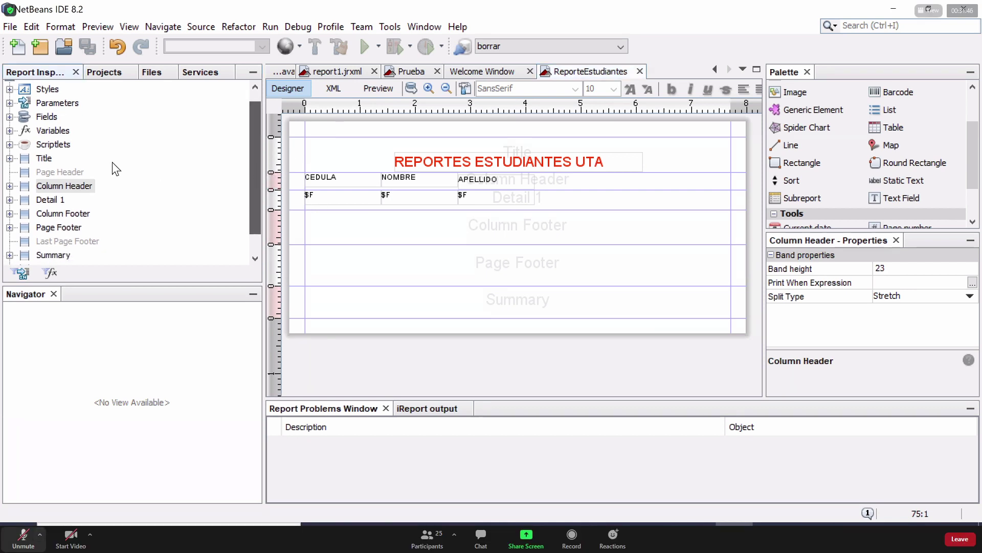
pyautogui.click(63, 103)
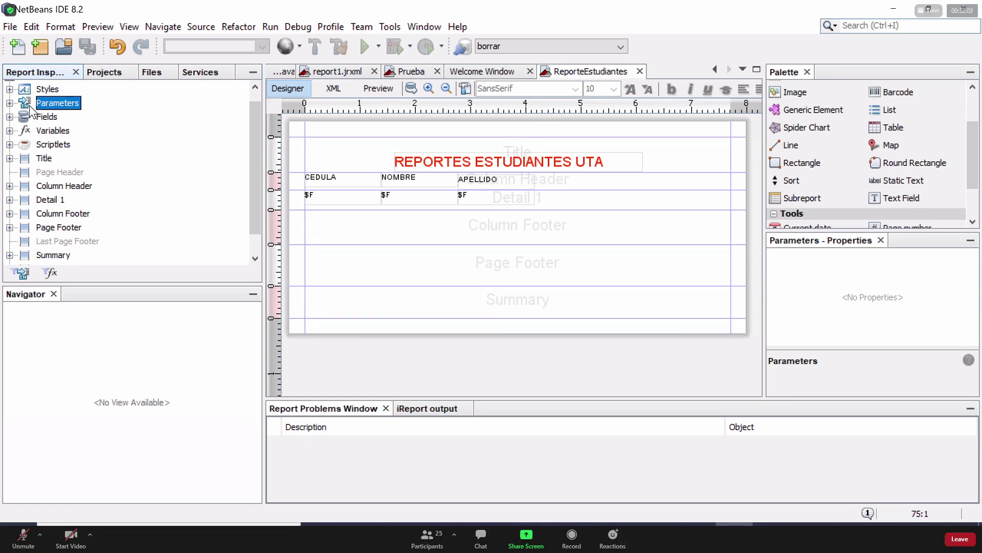
pyautogui.doubleClick(59, 103)
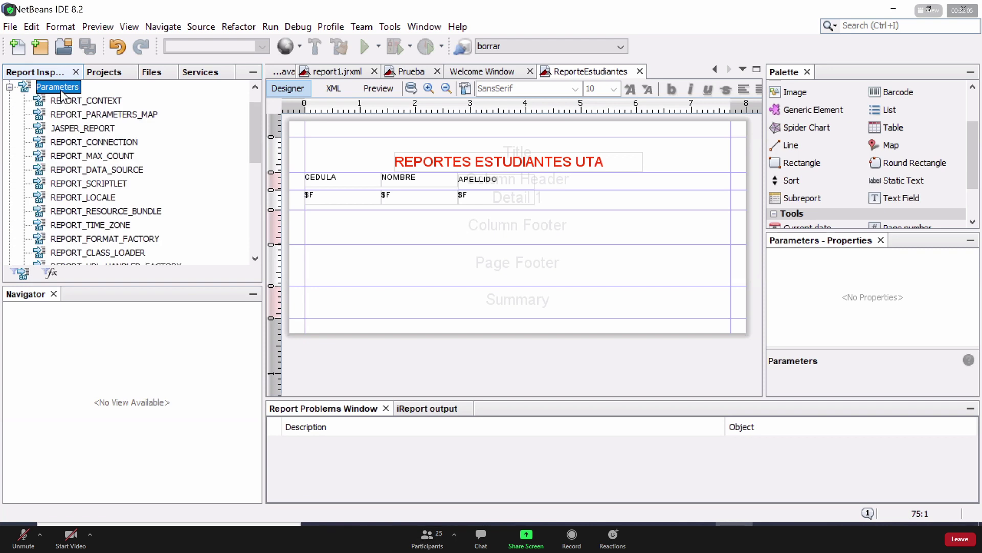
# Add a new java.lang.String prompt parameter, parameter1, to the report
pyautogui.rightClick(62, 92)
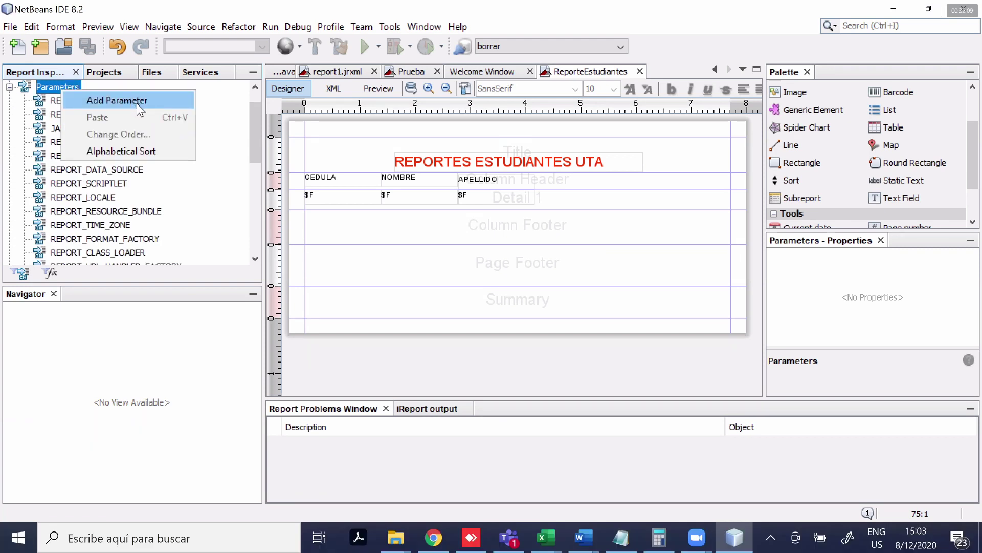
pyautogui.click(264, 121)
pyautogui.moveTo(257, 118); pyautogui.dragTo(252, 84)
pyautogui.rightClick(54, 114)
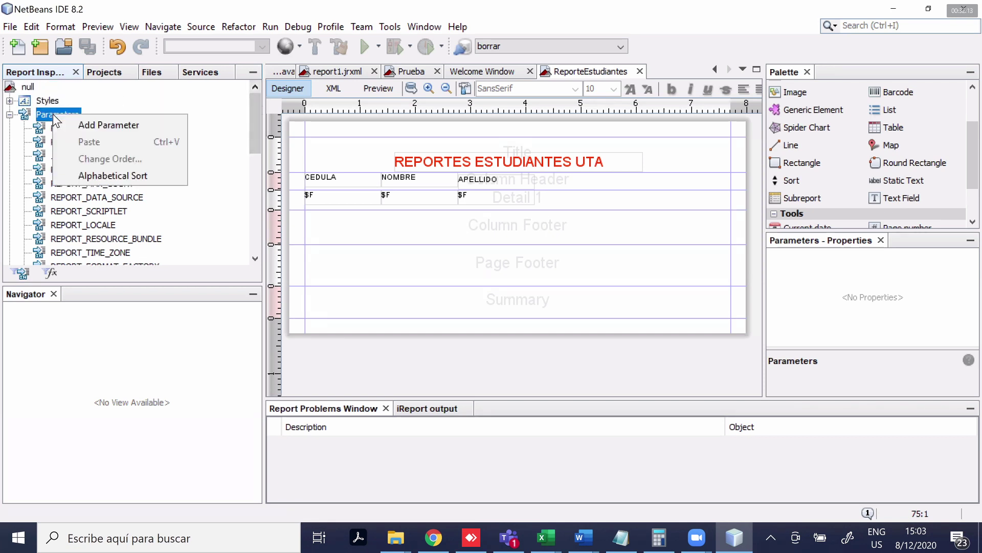
pyautogui.click(82, 125)
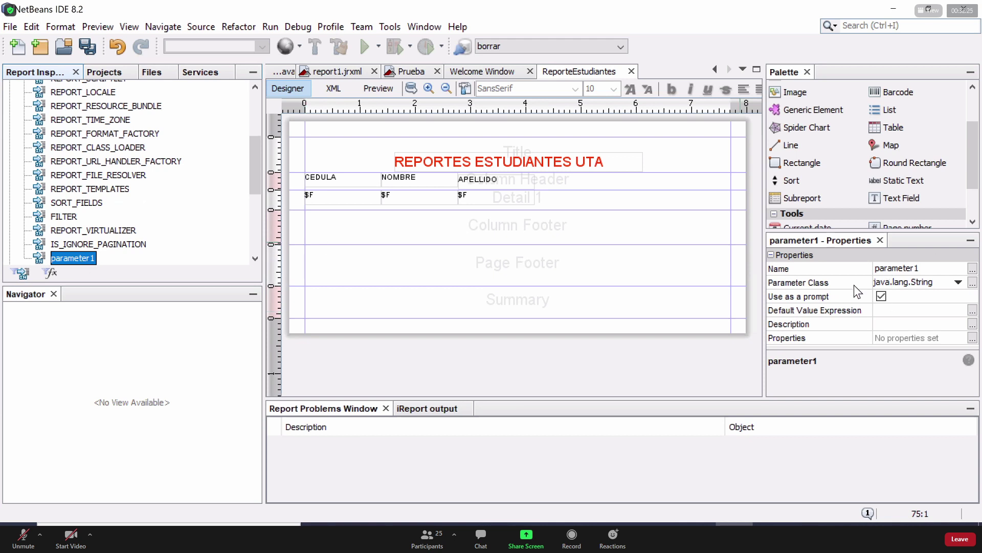
# Rename the parameter from parameter1 to 'cedula' in its Name property
pyautogui.click(928, 266)
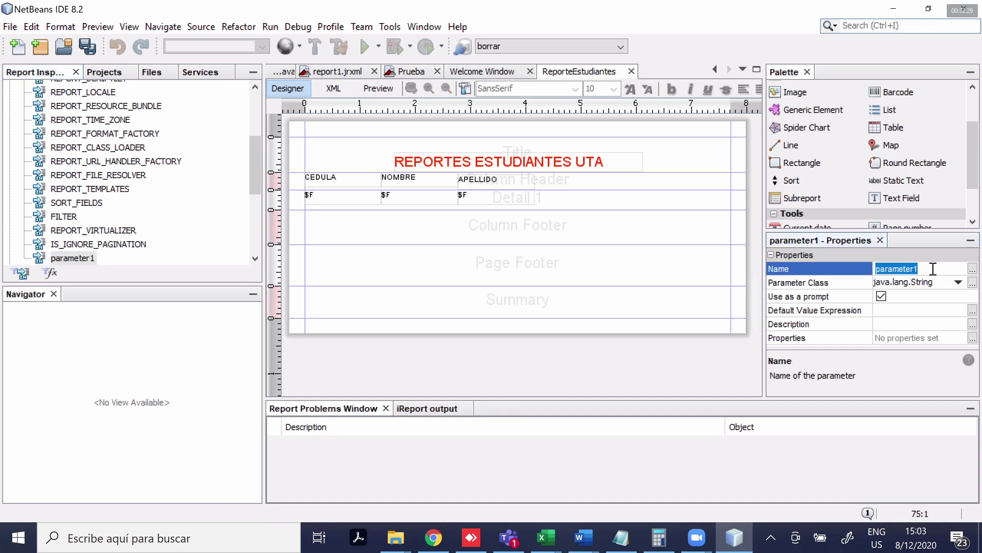
pyautogui.click(933, 268)
pyautogui.moveTo(932, 269); pyautogui.dragTo(847, 270)
pyautogui.write('cedula')
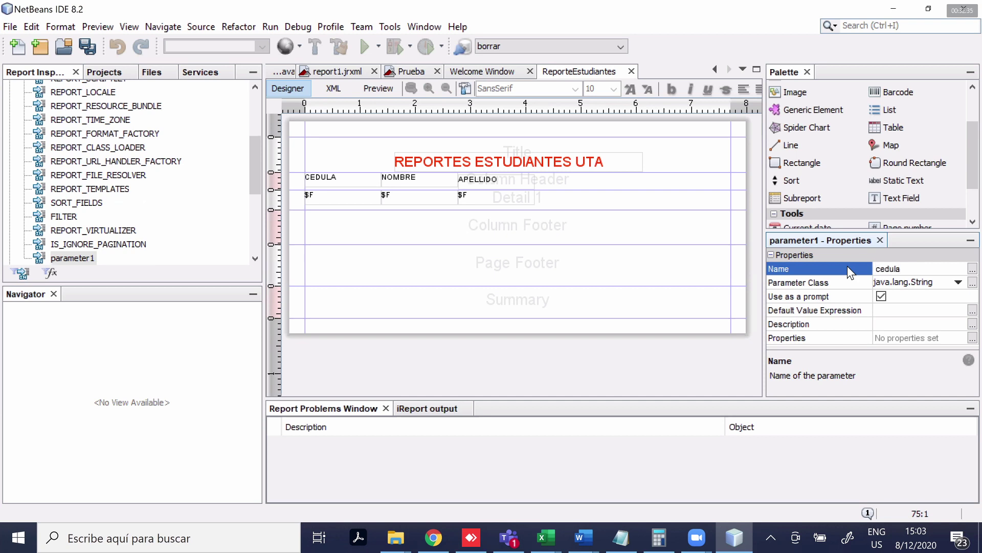
pyautogui.moveTo(913, 268); pyautogui.dragTo(876, 266)
# Confirm cedula as a java.lang.String prompt parameter and preview the report to test it
pyautogui.click(934, 269)
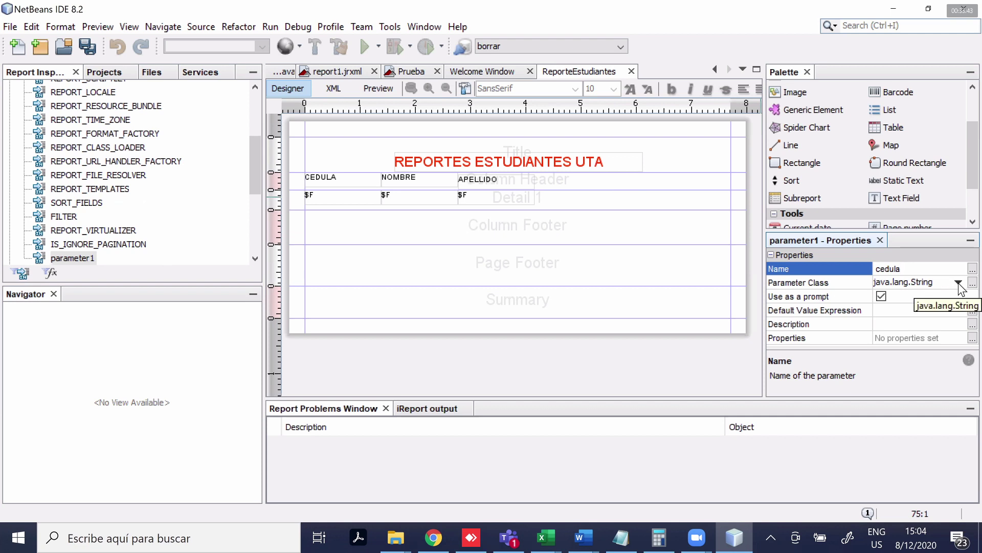
pyautogui.click(880, 295)
pyautogui.click(957, 283)
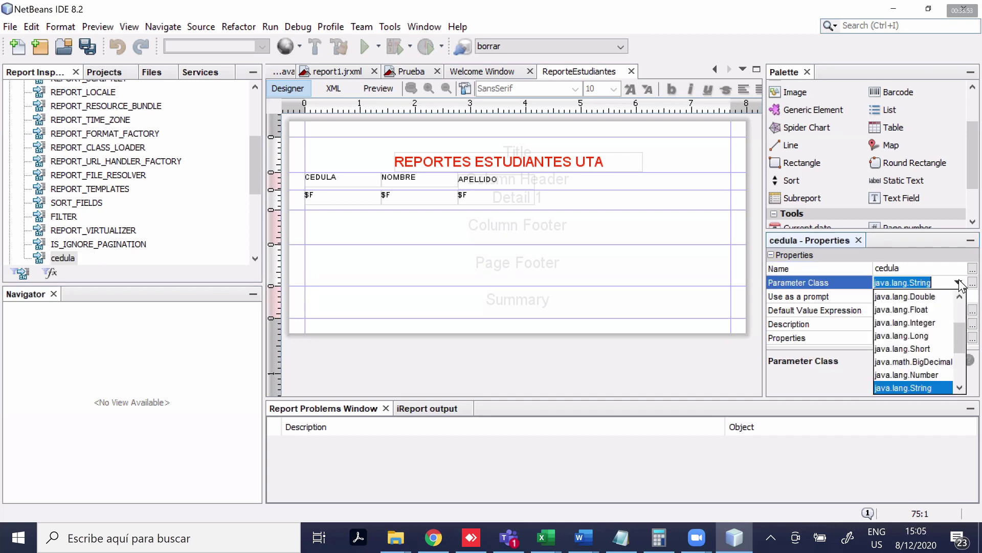
pyautogui.click(908, 384)
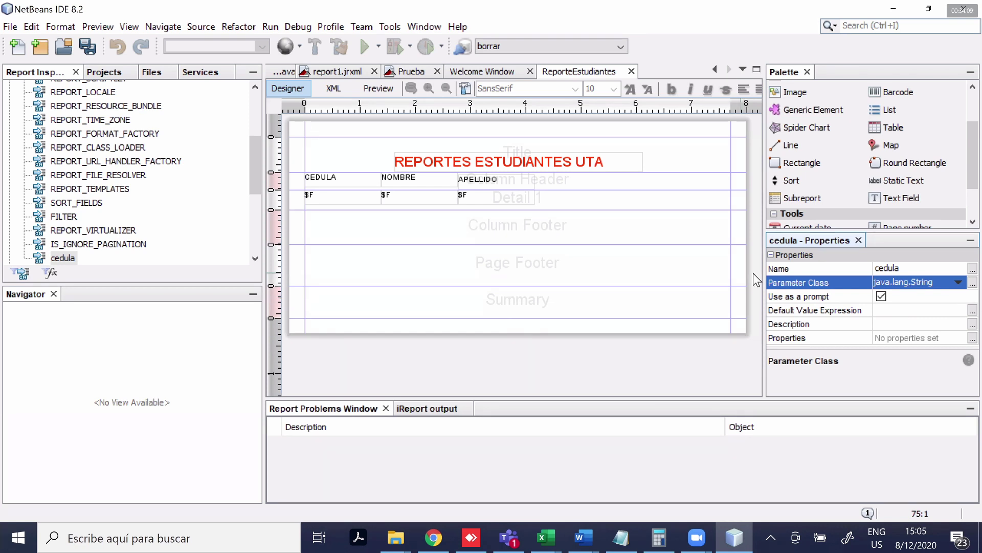
pyautogui.click(568, 245)
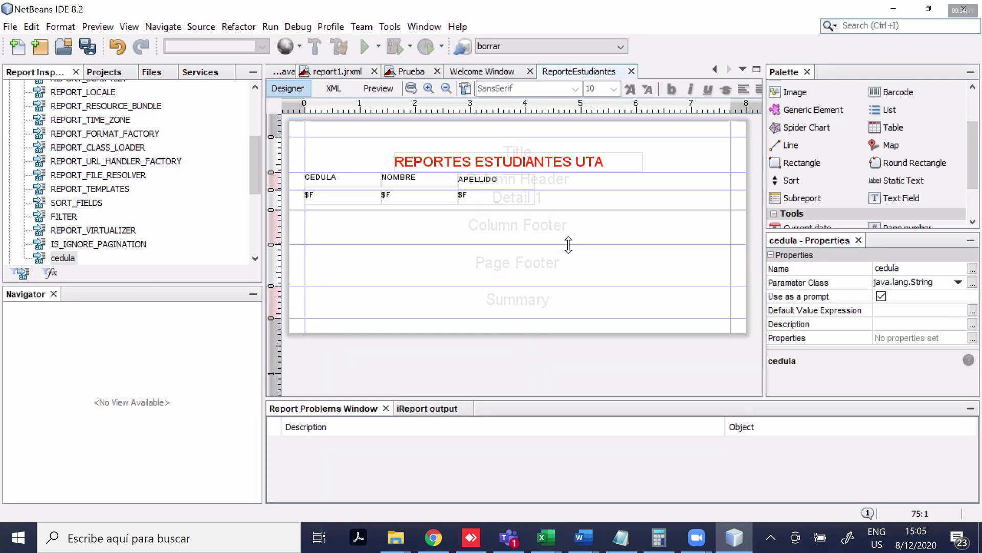
pyautogui.click(379, 88)
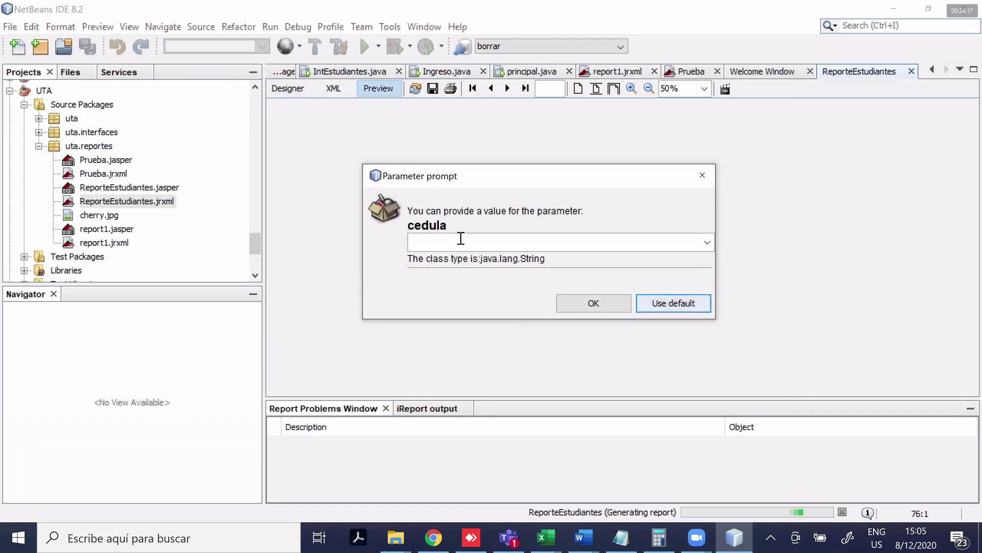
pyautogui.click(460, 248)
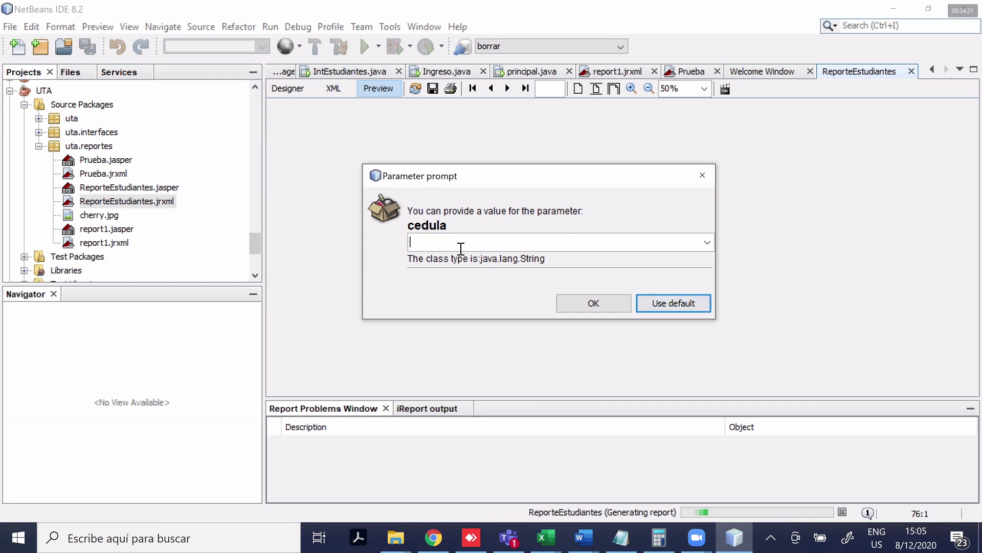
pyautogui.write('111')
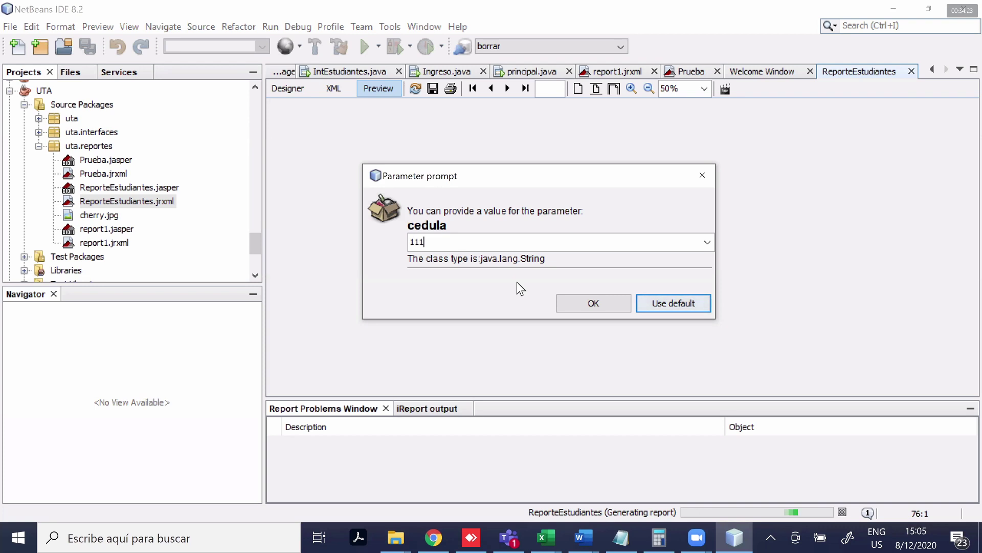
pyautogui.click(604, 302)
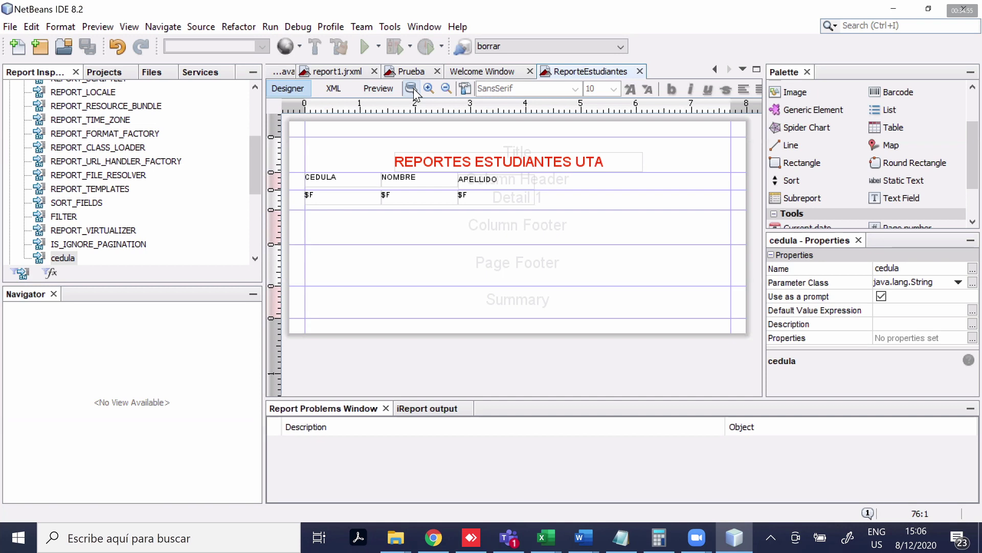
# Add a 'where' line after the FROM clause in the report query and copy estudiantes.`EST_CEDULA`
pyautogui.click(412, 88)
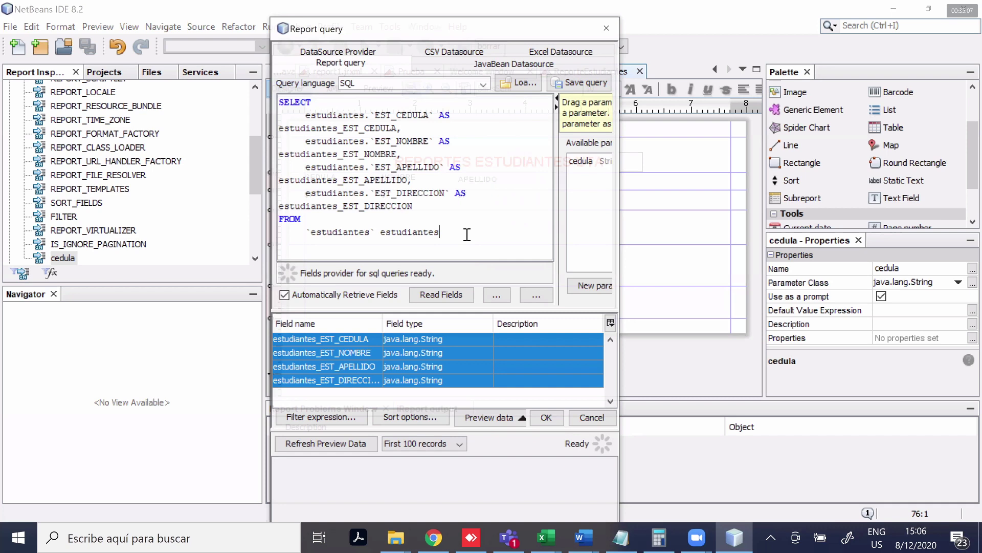
pyautogui.press('Return')
pyautogui.write('where')
pyautogui.moveTo(307, 114); pyautogui.dragTo(439, 118)
pyautogui.hotkey('ctrl', 'c')
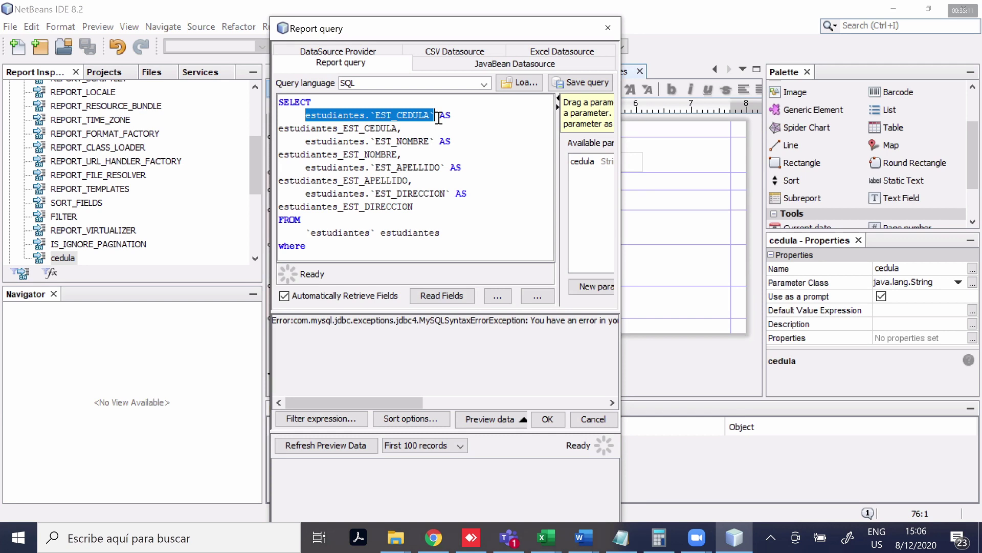
# Complete the filter as where estudiantes.`EST_CEDULA`=$P{cedula}
pyautogui.click(336, 249)
pyautogui.hotkey('ctrl', 'v')
pyautogui.write('=')
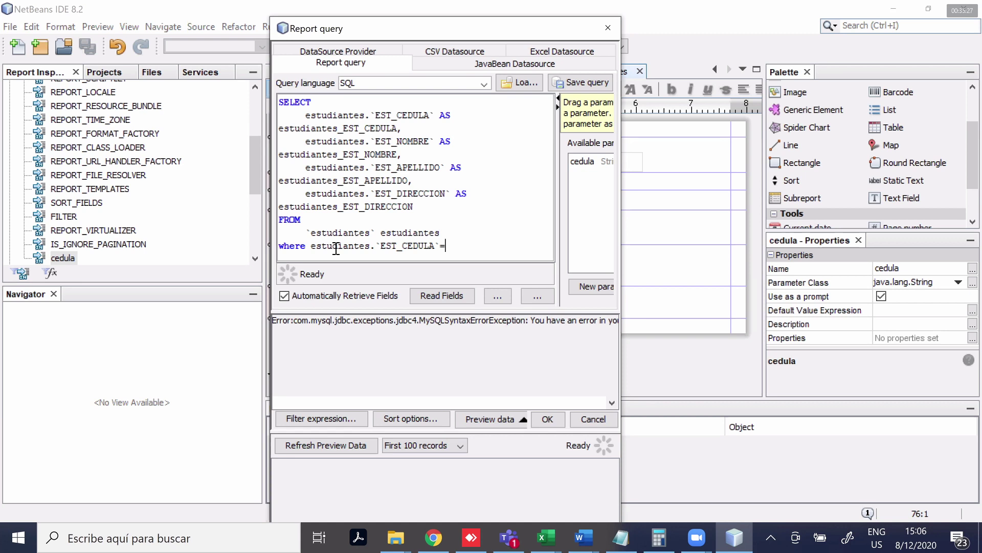
pyautogui.write('$P')
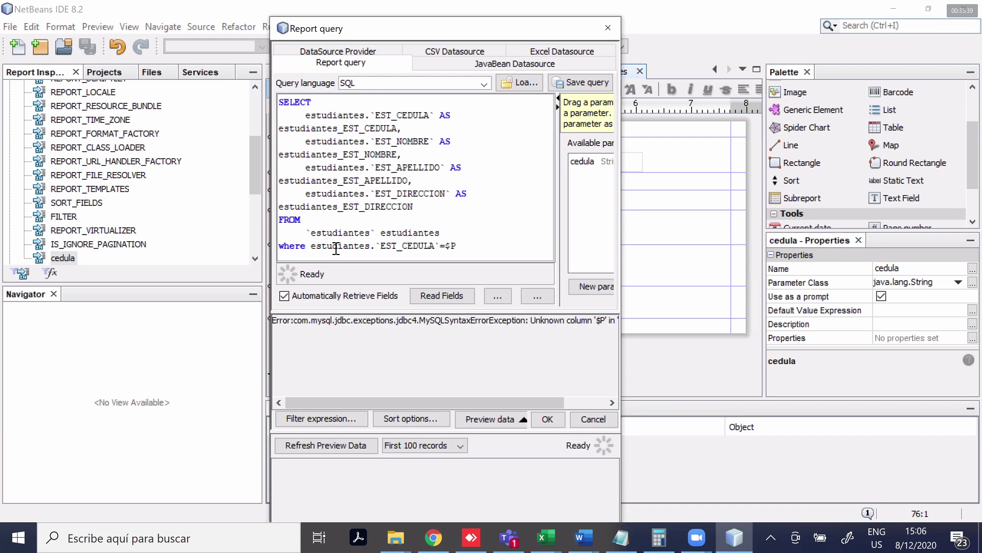
pyautogui.write('{cedu')
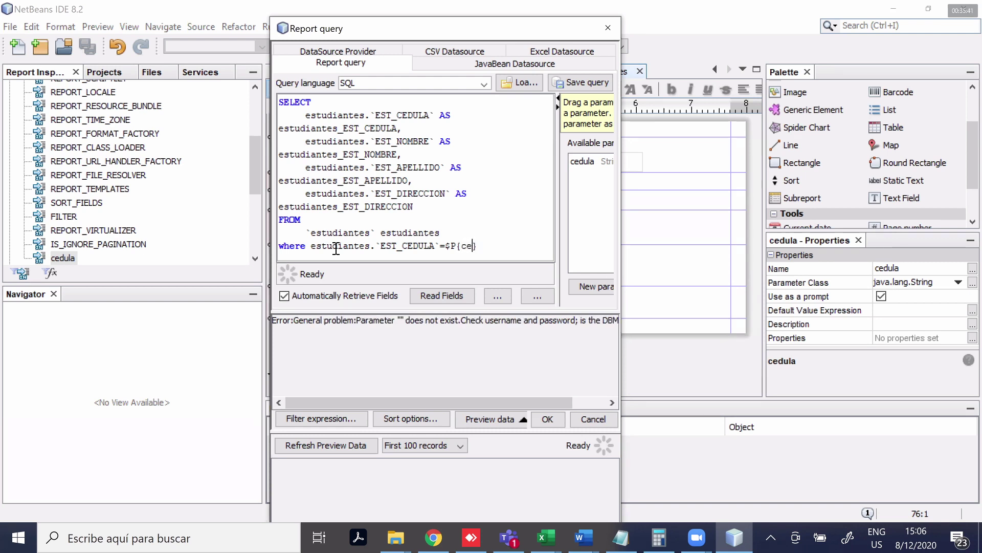
pyautogui.write('la')
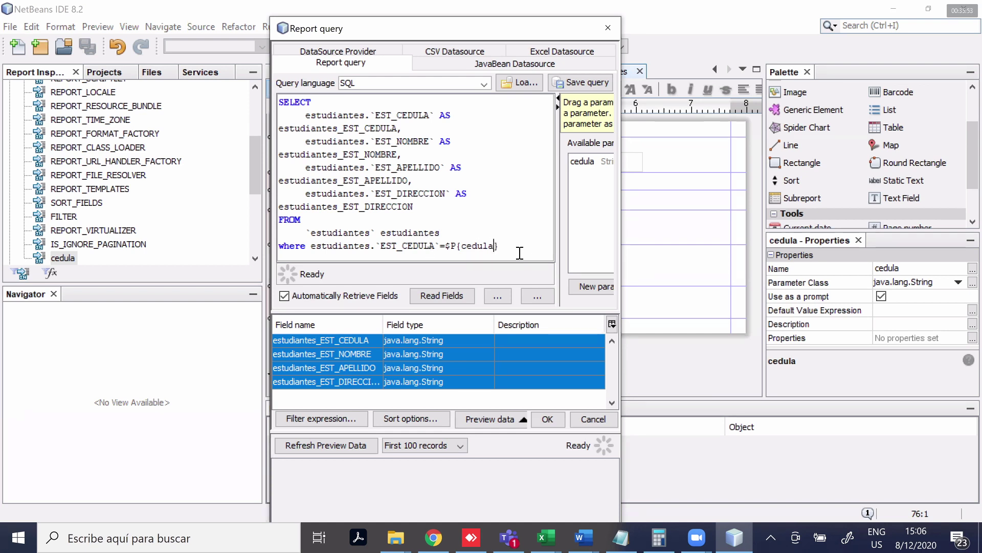
pyautogui.press('super+plus')
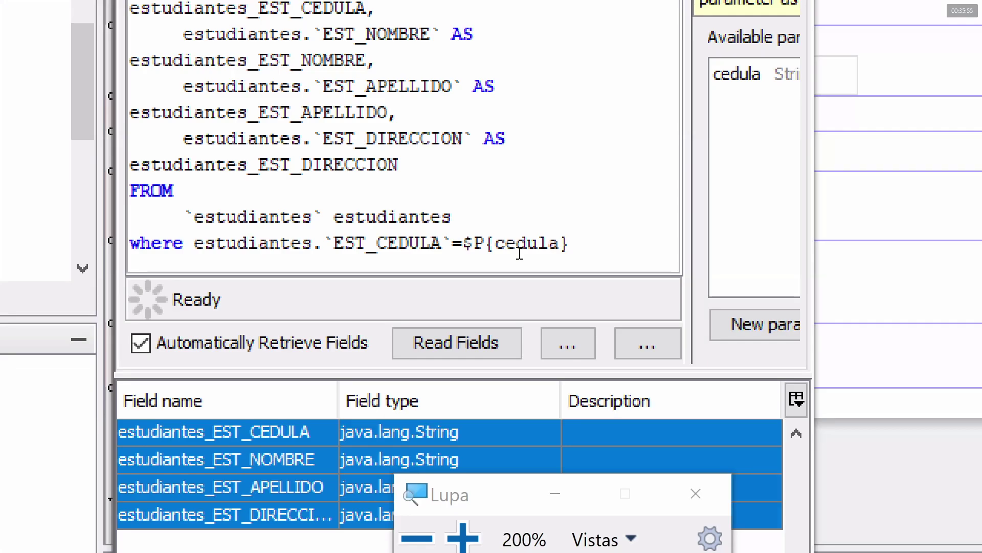
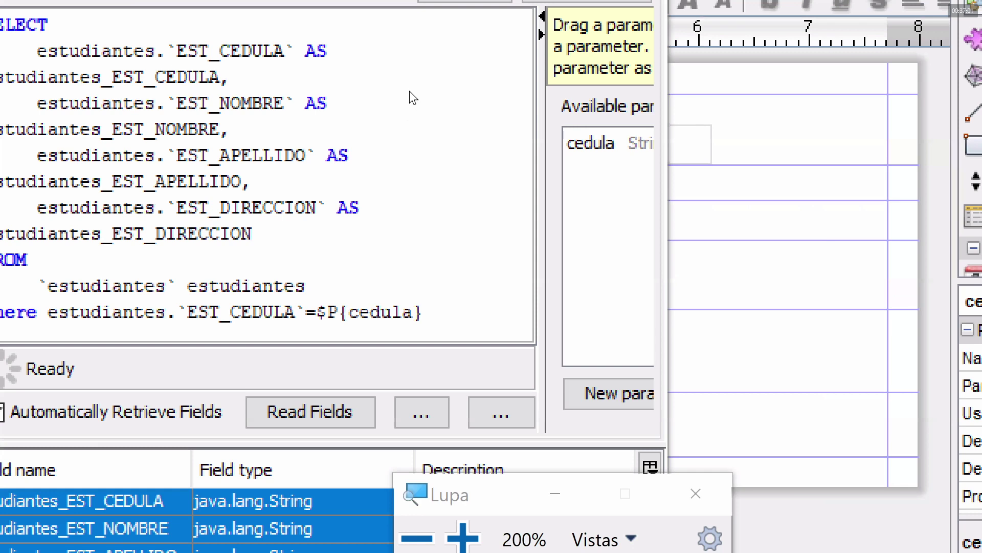
# Add a new query line: where estudiantes.`EST_CEDULA`=$P{cedula, reusing the copied column reference
pyautogui.press('super+Escape')
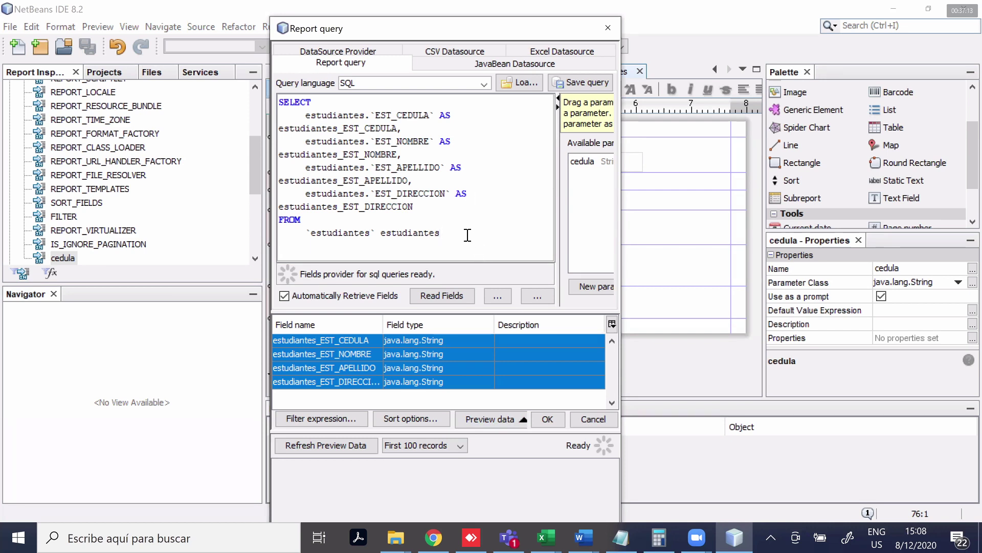
pyautogui.press('Return')
pyautogui.write('where')
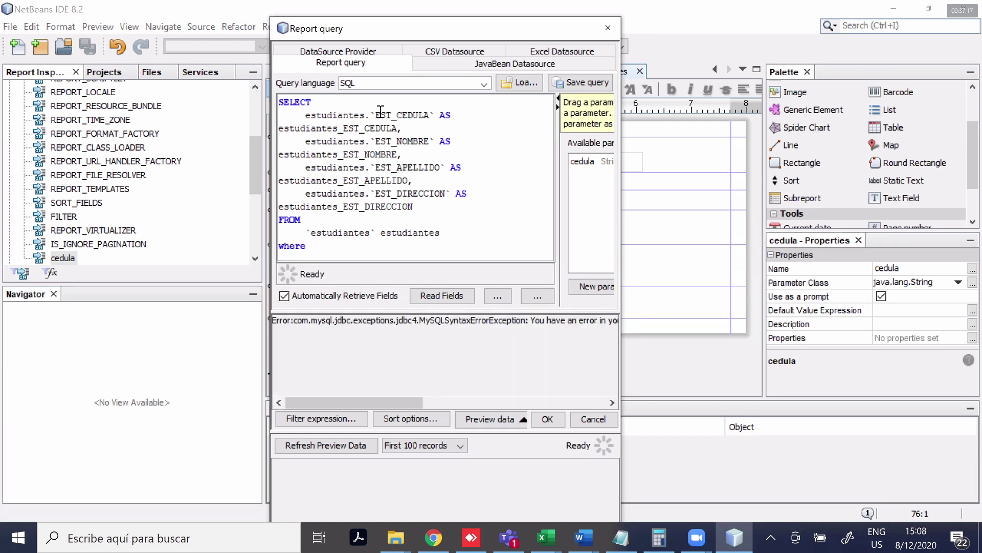
pyautogui.moveTo(434, 115); pyautogui.dragTo(308, 114)
pyautogui.hotkey('ctrl', 'c')
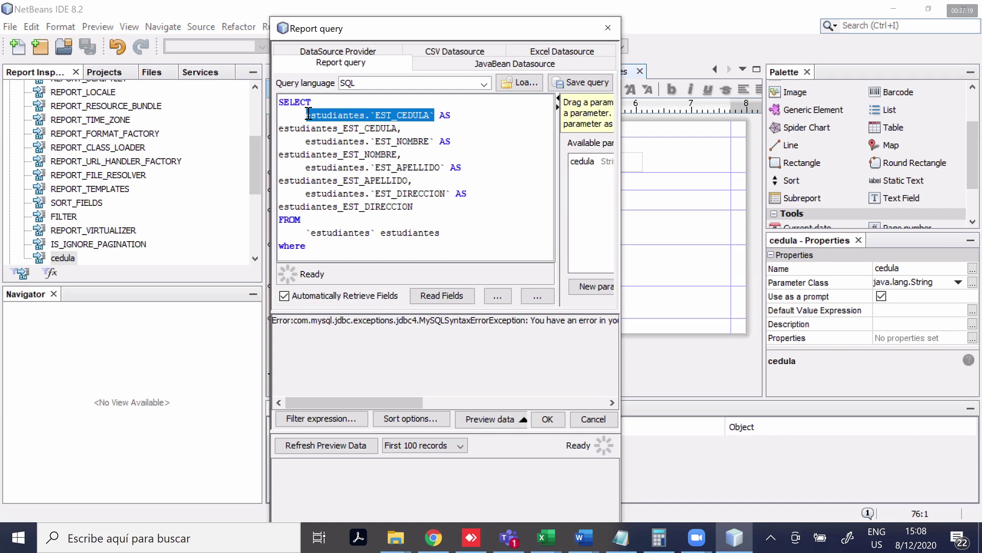
pyautogui.click(314, 249)
pyautogui.hotkey('ctrl', 'v')
pyautogui.write('=')
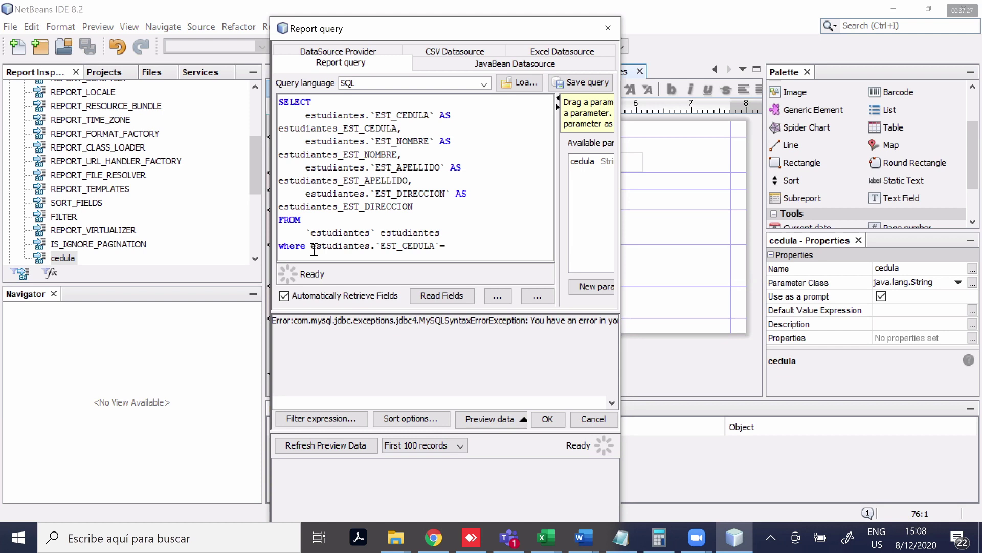
pyautogui.write('$P')
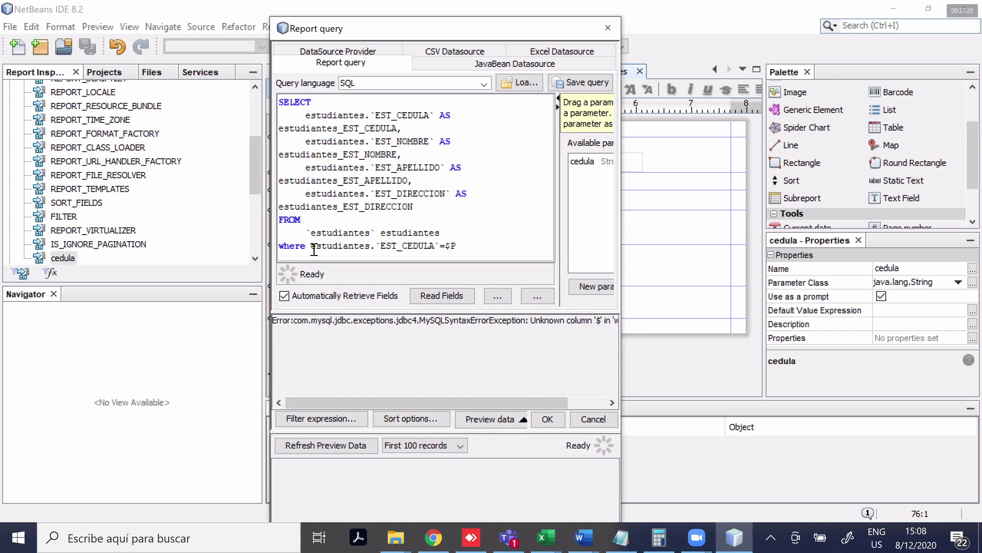
pyautogui.write('{}')
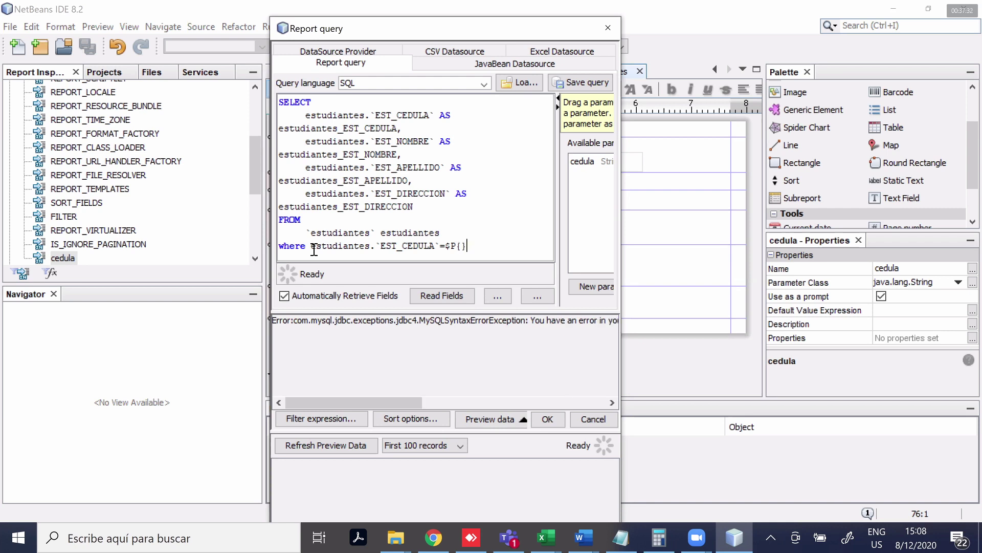
pyautogui.press('Left')
pyautogui.write('cedula')
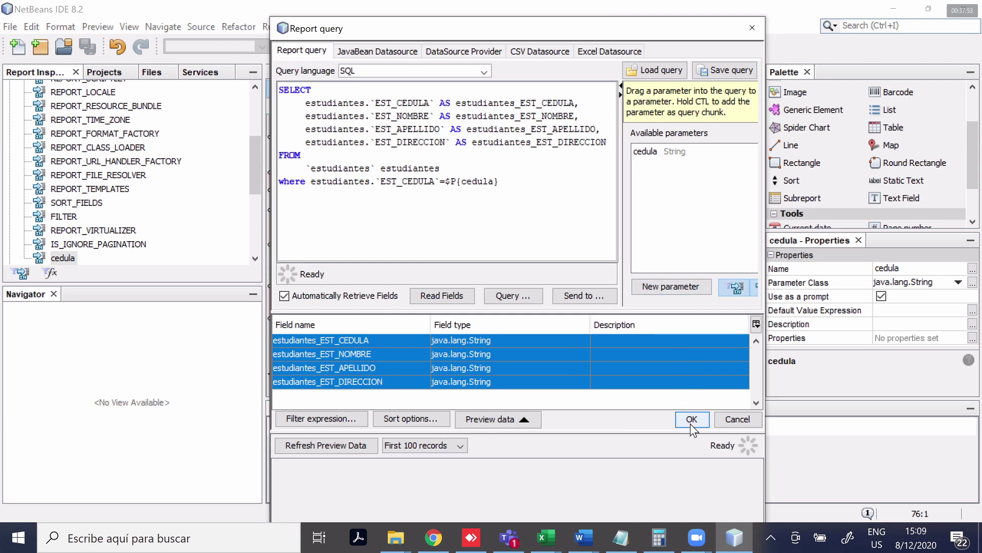
# Add the missing closing brace so the clause reads $P{cedula}, and save the query
pyautogui.press('Return')
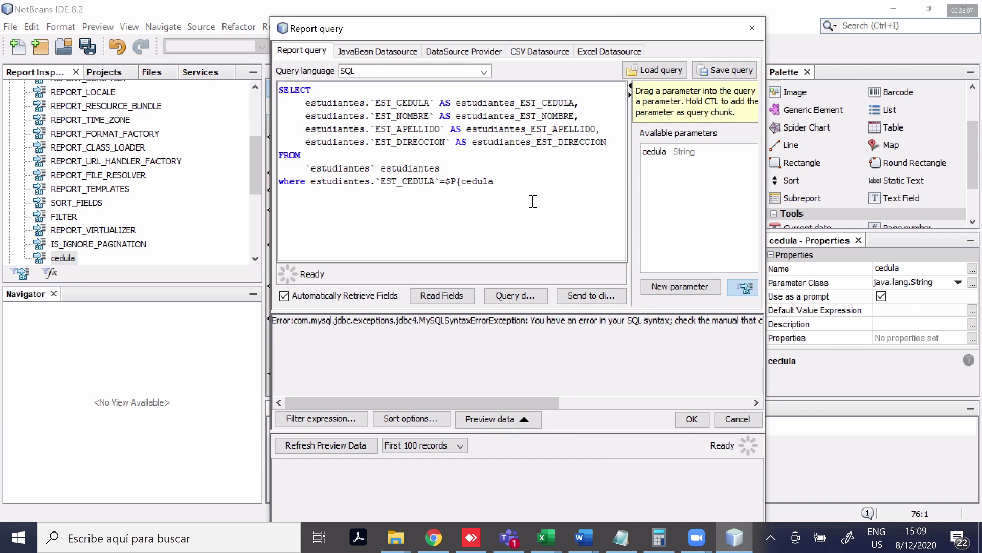
pyautogui.write('}')
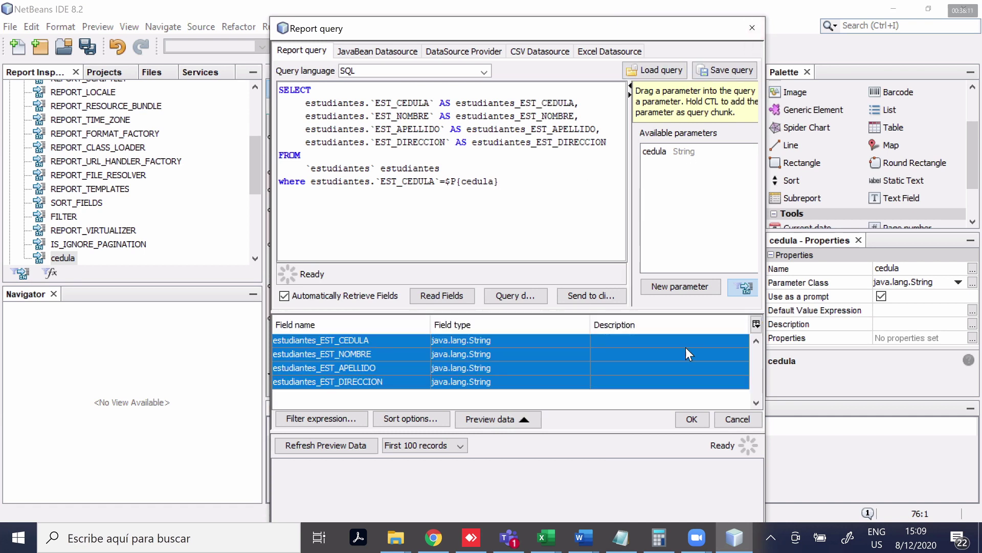
pyautogui.click(692, 419)
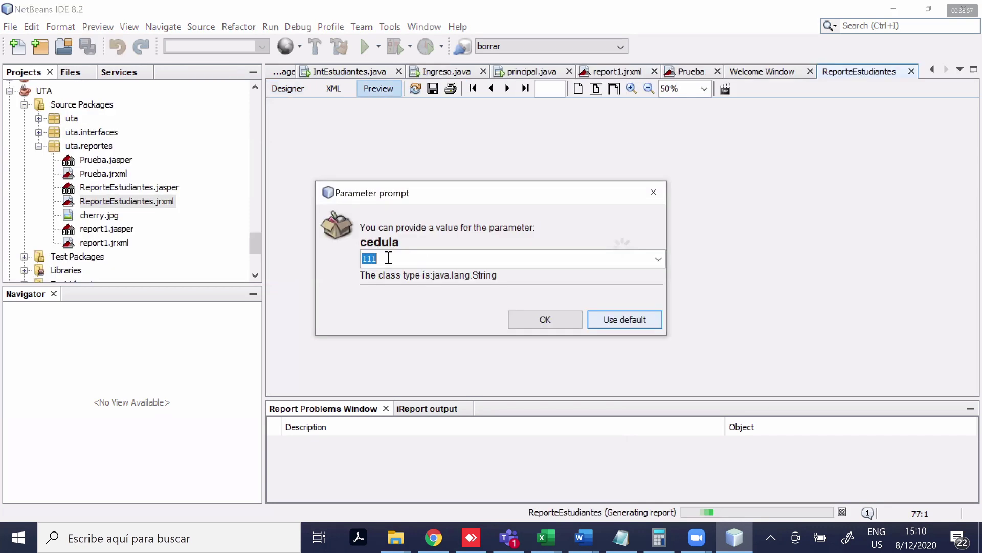
# Preview with the suggested cedula value and dismiss the 'document has no pages' message
pyautogui.click(552, 320)
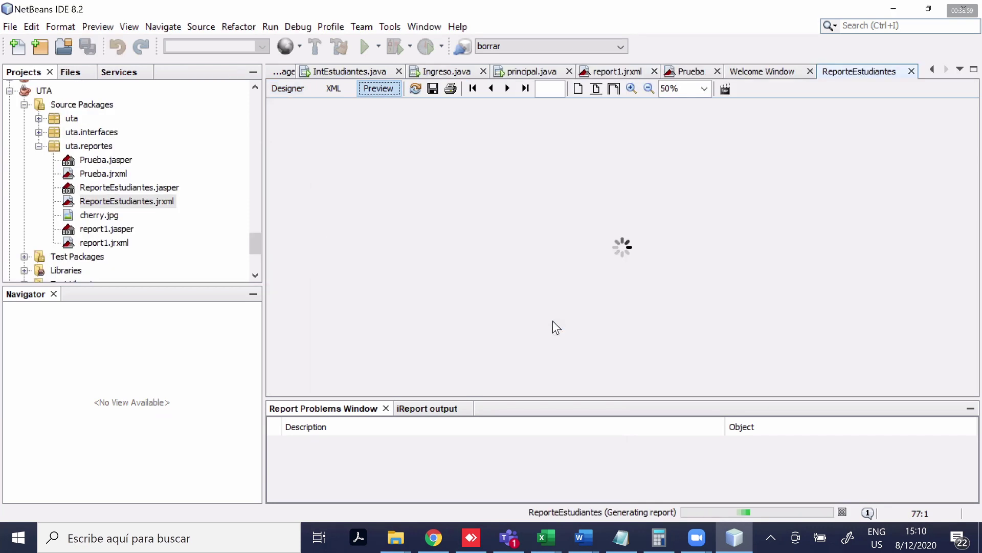
pyautogui.click(507, 305)
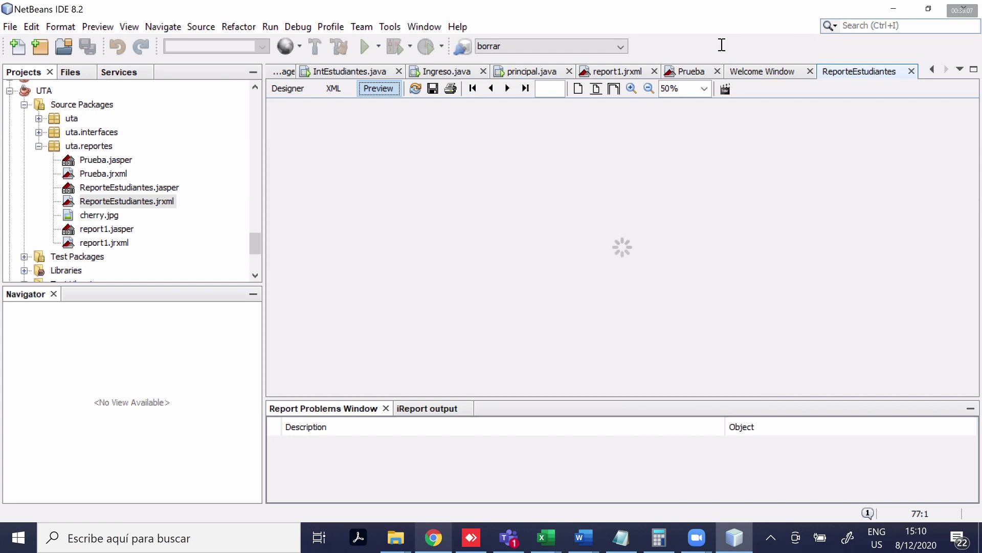
# Look up the estudiantes records in phpMyAdmin at localhost, then return to NetBeans
pyautogui.hotkey('alt', 'Tab')
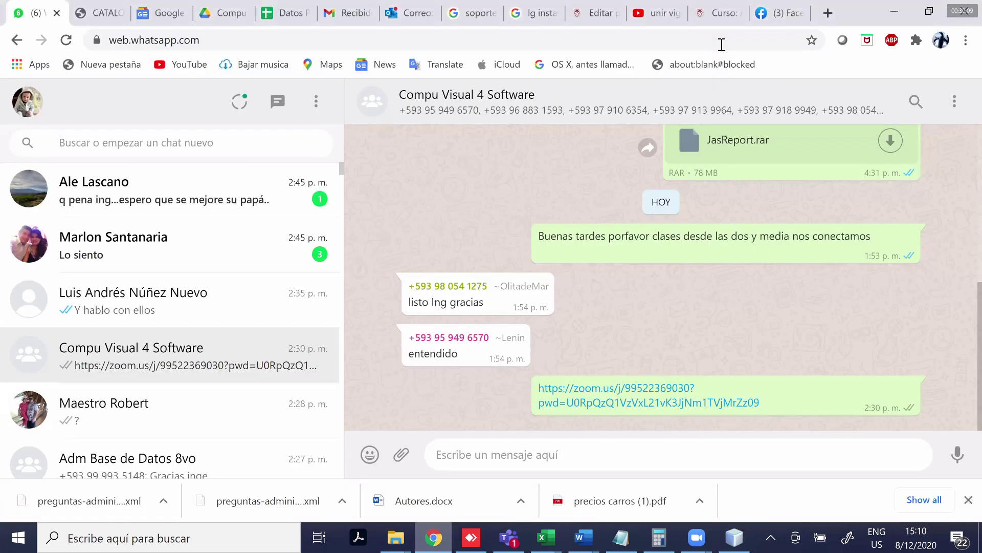
pyautogui.hotkey('ctrl', 't')
pyautogui.write('localhos')
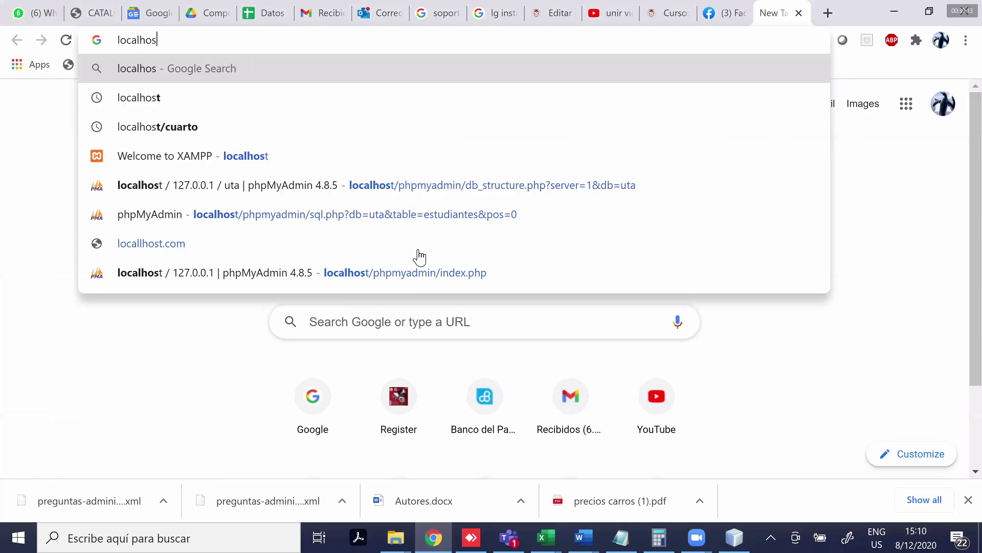
pyautogui.write('t')
pyautogui.press('Return')
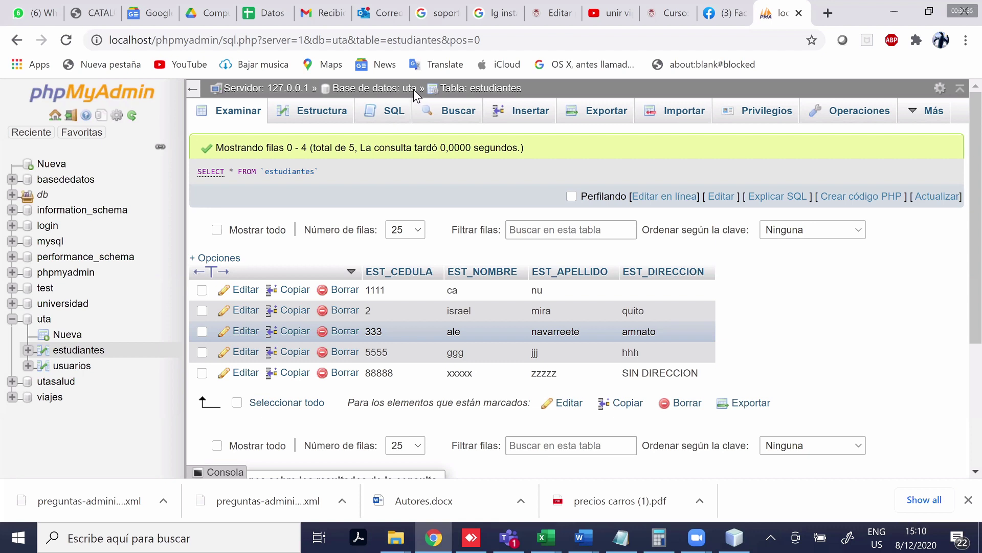
pyautogui.hotkey('alt', 'Tab')
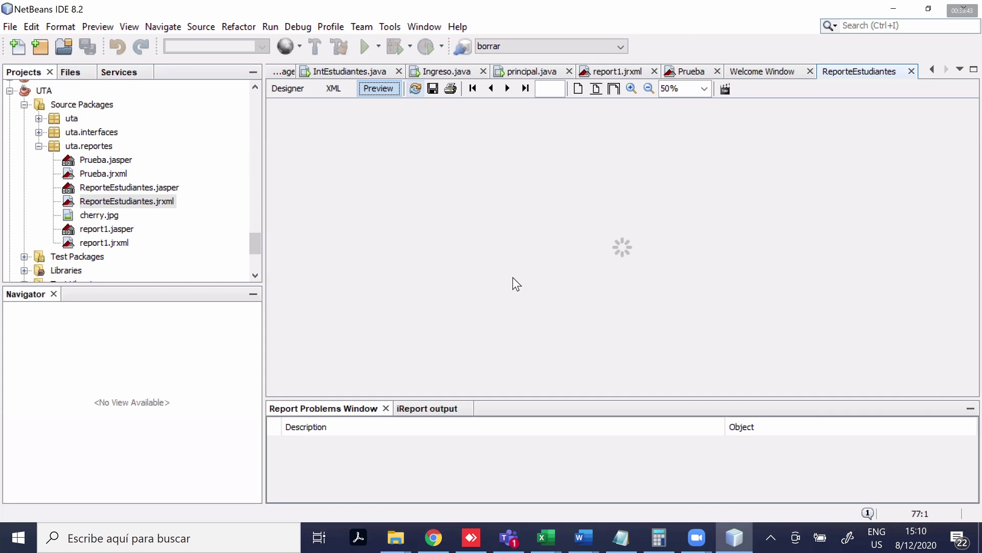
# Preview the report for an existing student's cedula, then reload the preview
pyautogui.write('1111')
pyautogui.click(553, 323)
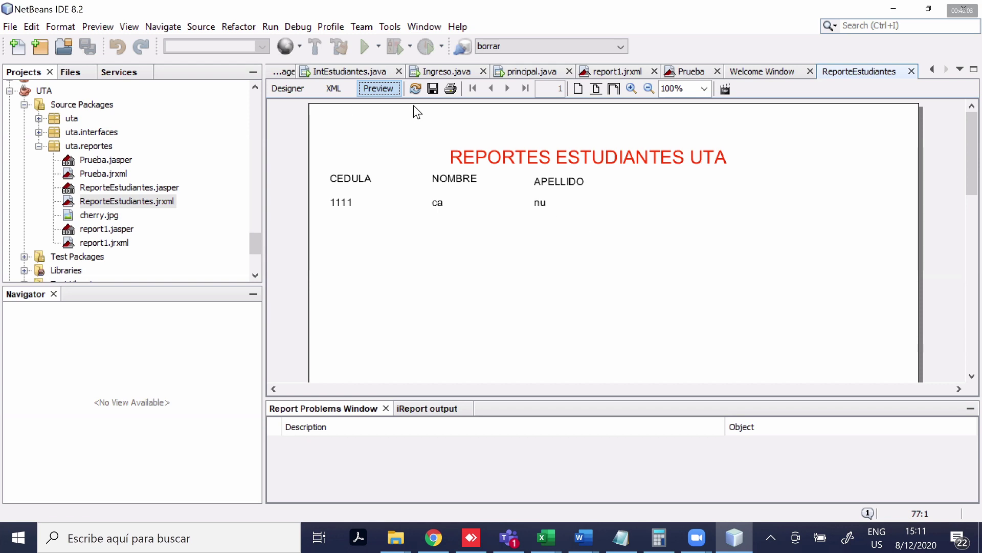
pyautogui.click(414, 89)
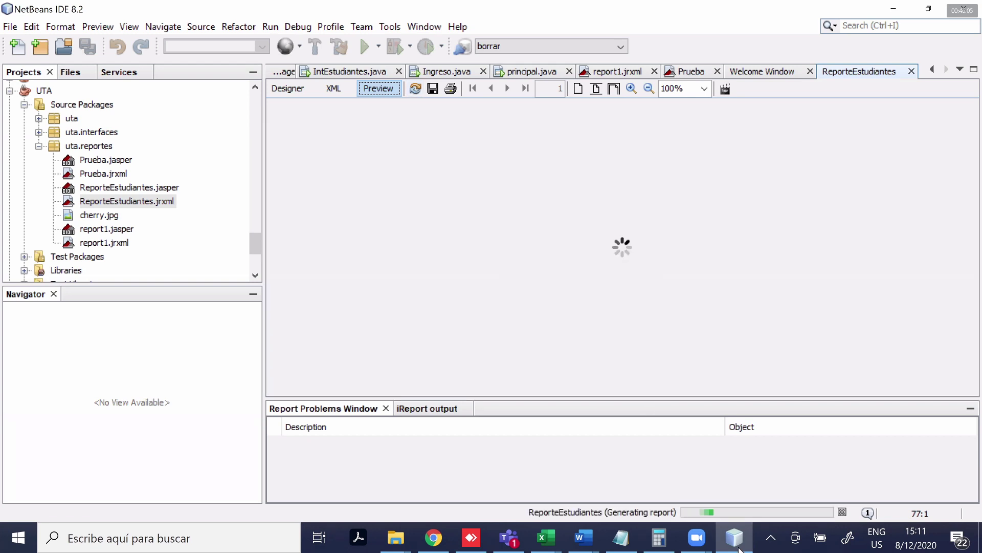